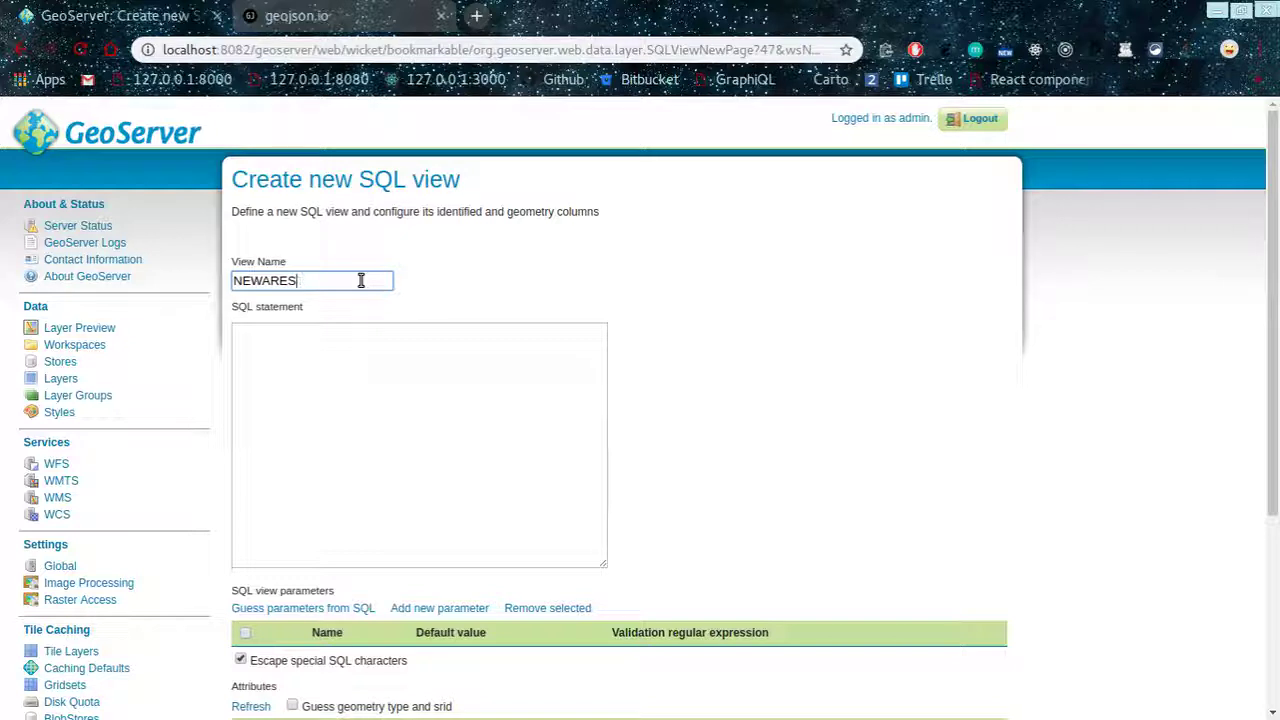
Name the view nearest_vertex and begin its SQL statement with SELECT
text(nearest_veretex)
key(BackSpace)
key(BackSpace)
key(BackSpace)
key(BackSpace)
text(tex)
click(404, 348)
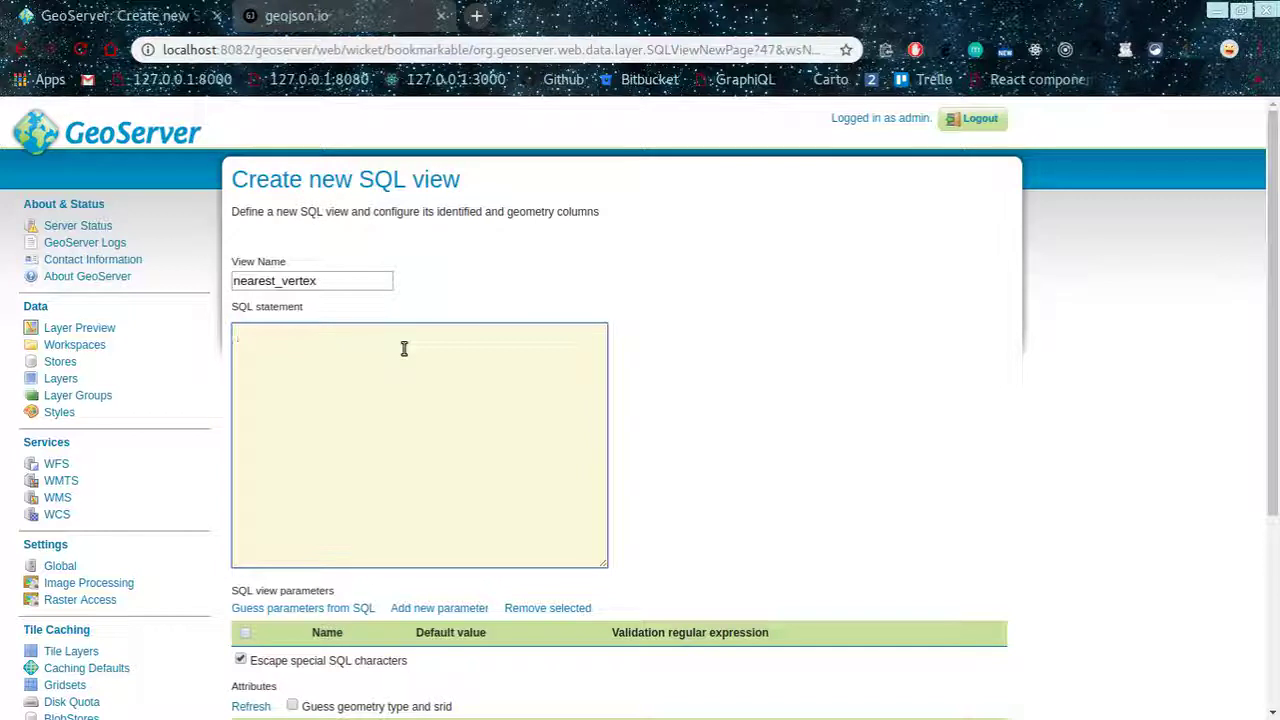
text(SELECT)
text( v.id)
text(,)
text( v.th)
text(e_)
key(BackSpace)
key(BackSpace)
key(BackSpace)
key(BackSpace)
key(BackSpace)
key(BackSpace)
key(BackSpace)
key(BackSpace)
key(BackSpace)
key(BackSpace)
key(BackSpace)
key(BackSpace)
key(BackSpace)
Select columns v.id and v.the_geom FROM edges_noded_vertices_pgr AS v, one per line
key(Return)
text(v.id,)
key(Return)
text(v.the_geom)
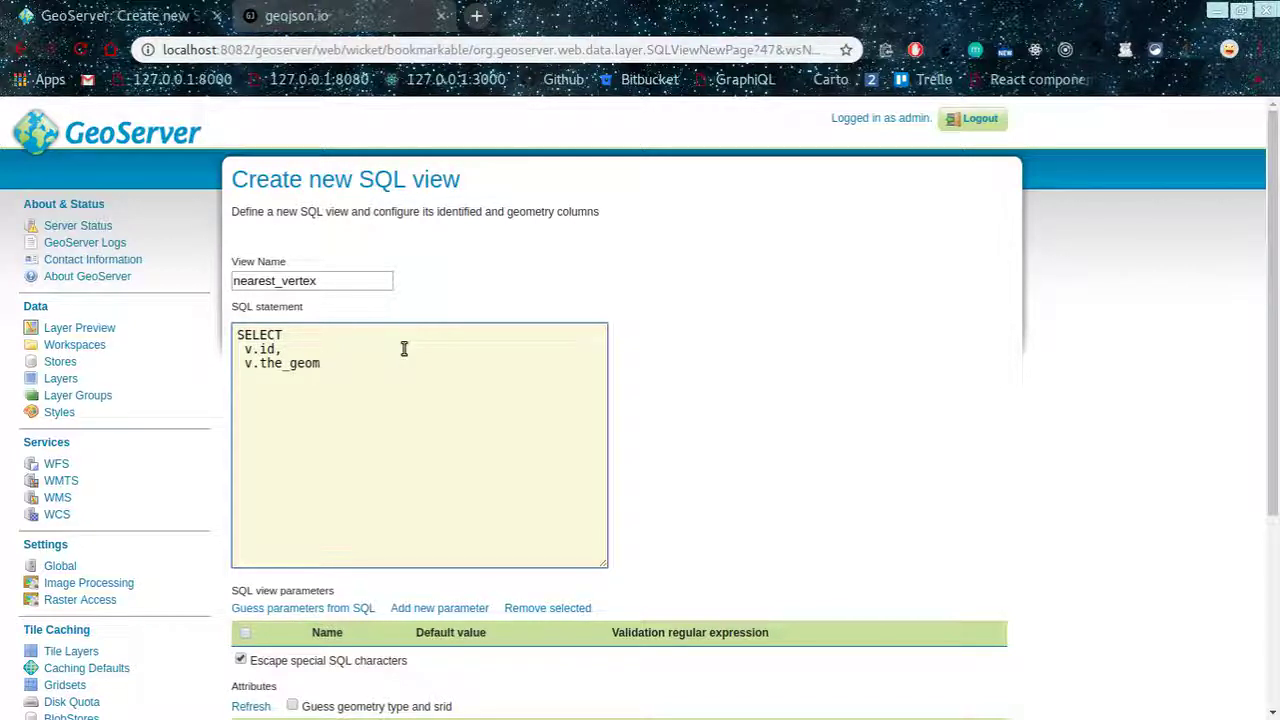
key(Return)
text(FROM )
text( edges)
text(_noded)
text(_vert)
text(ice)
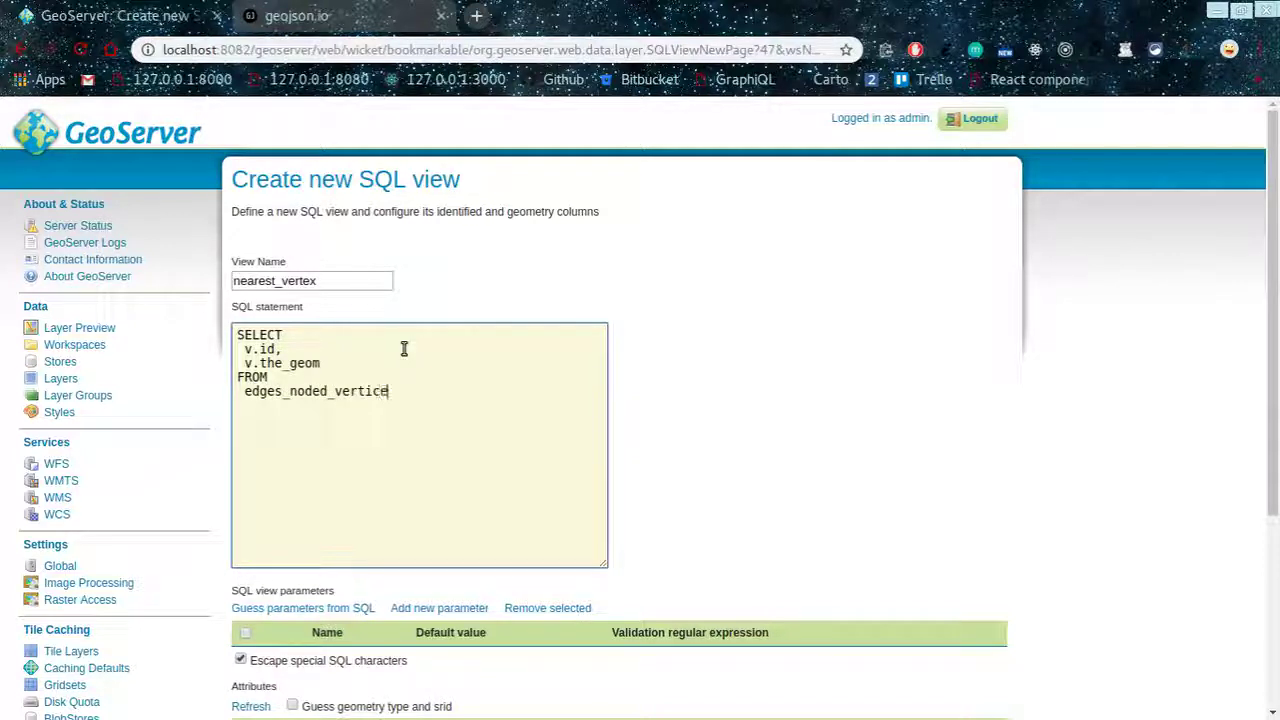
text(s_pgr AS v)
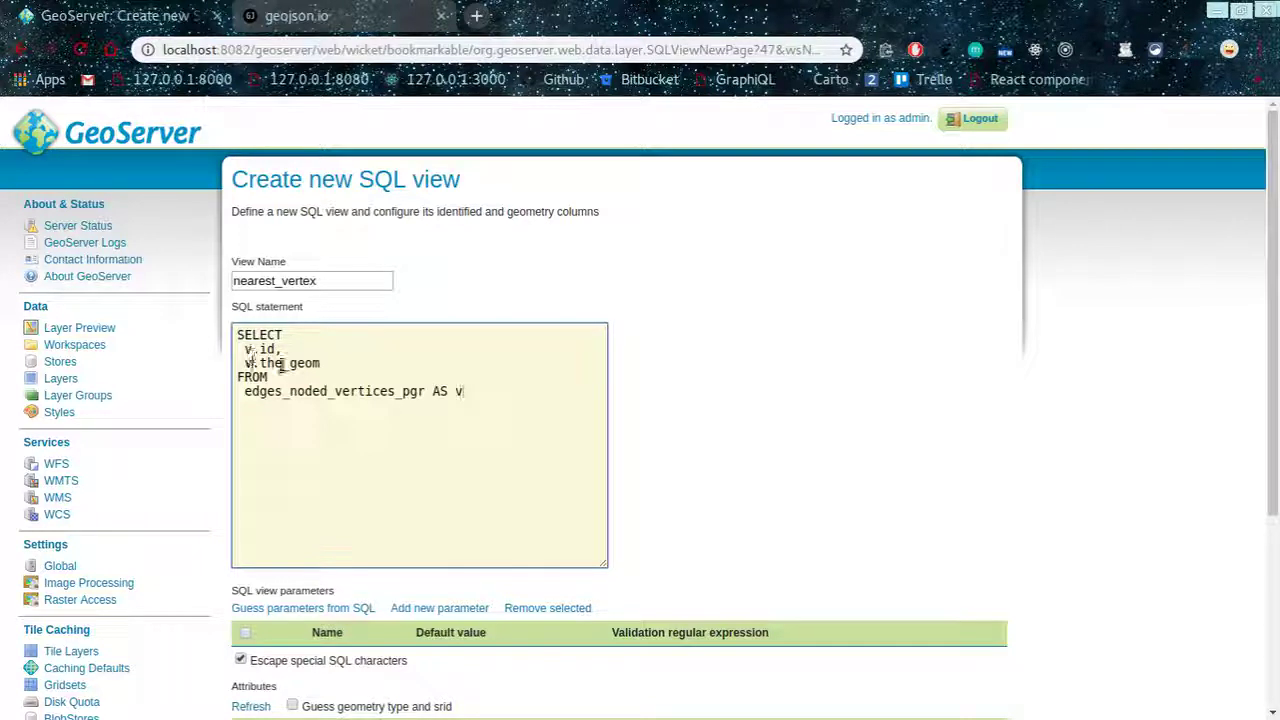
text(,)
Add edges_noded AS e to the FROM list and begin WHERE v.id = (SELECT
key(Return)
text(edged)
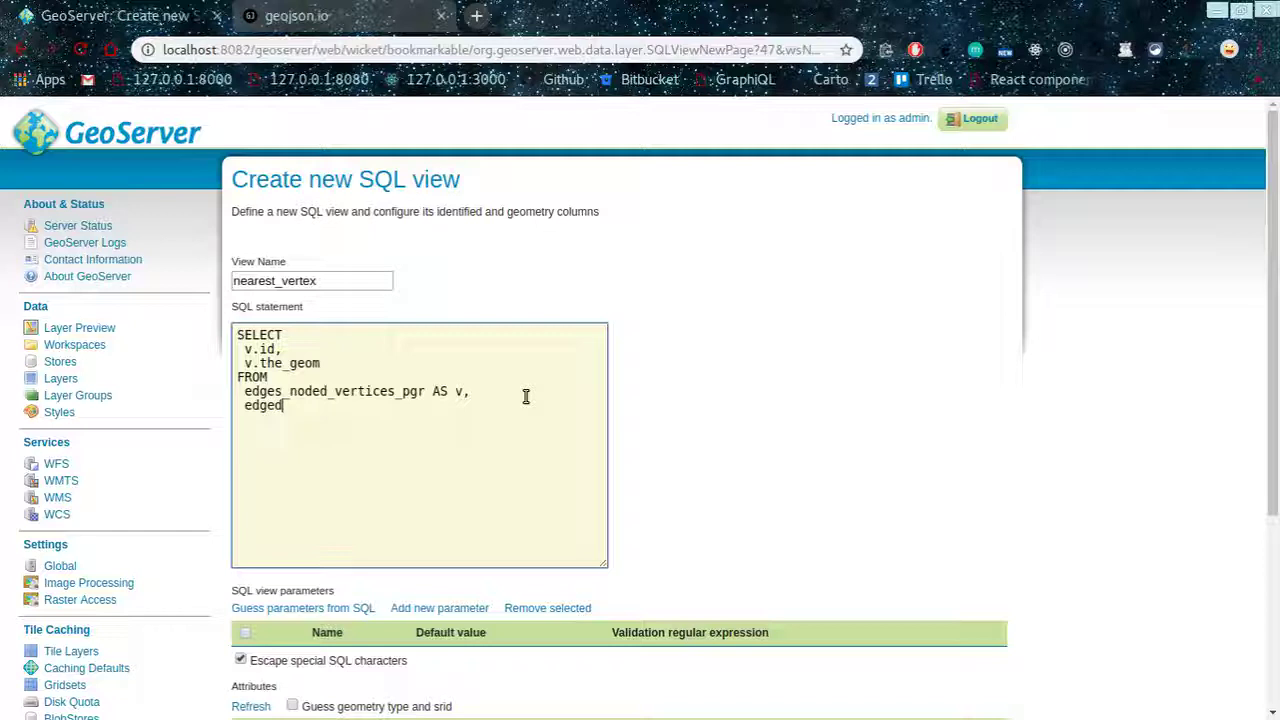
key(BackSpace)
text(s_noded AS )
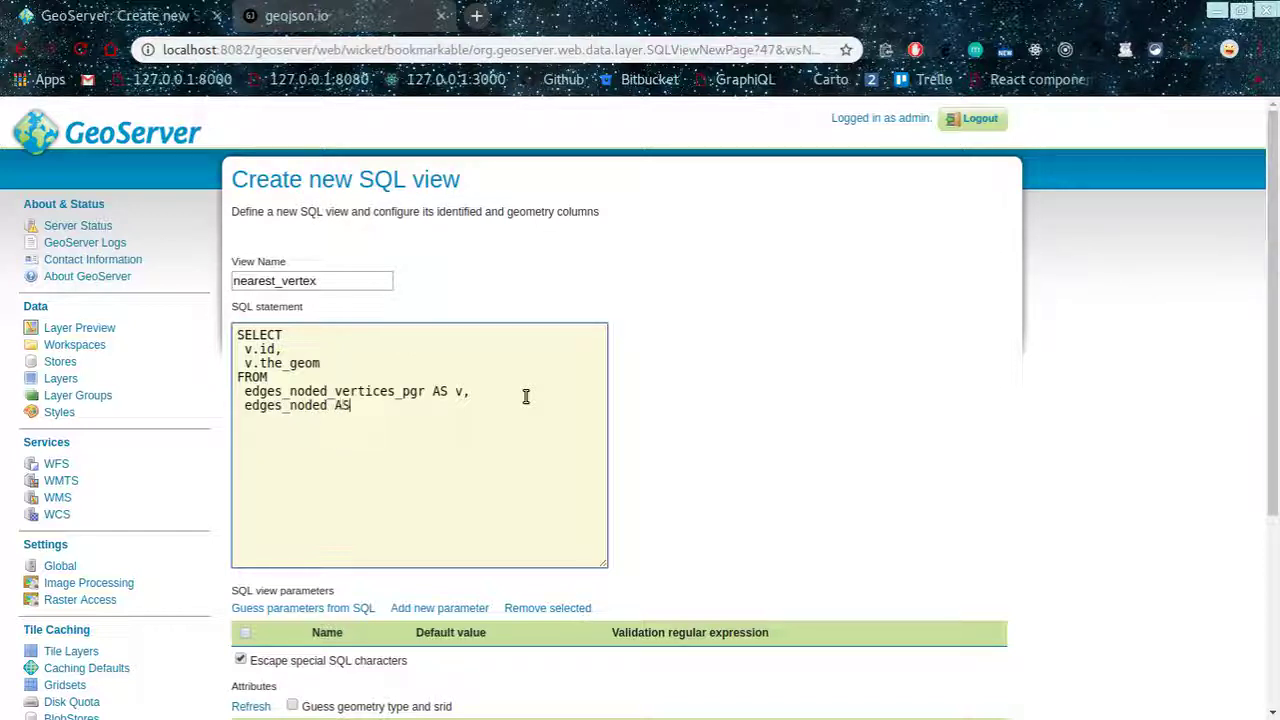
text(e)
key(Return)
text(WHE)
text(RE)
text( v )
text(.id = )
text(()
text(SELECT)
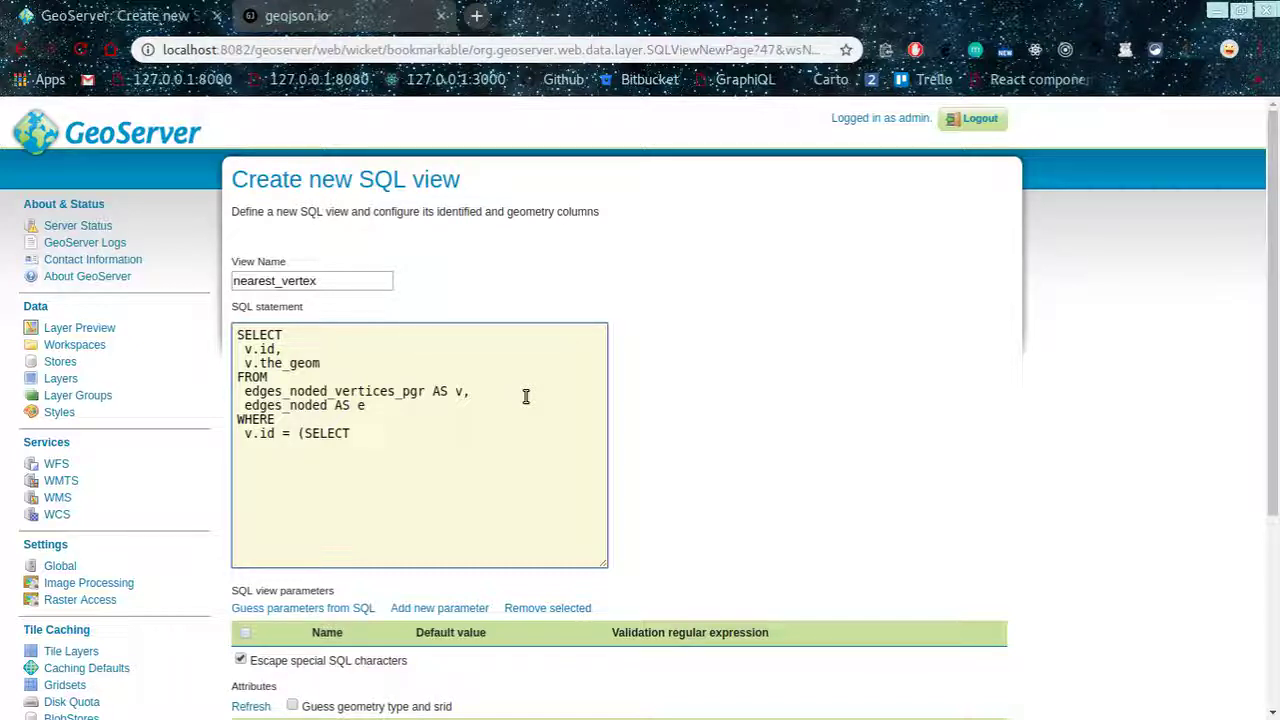
Make the subquery select id FROM edges_noded_vertices_pgr ORDER BY the_geom
key(Return)
text(id)
key(Return)
text(FROM edges_noded)
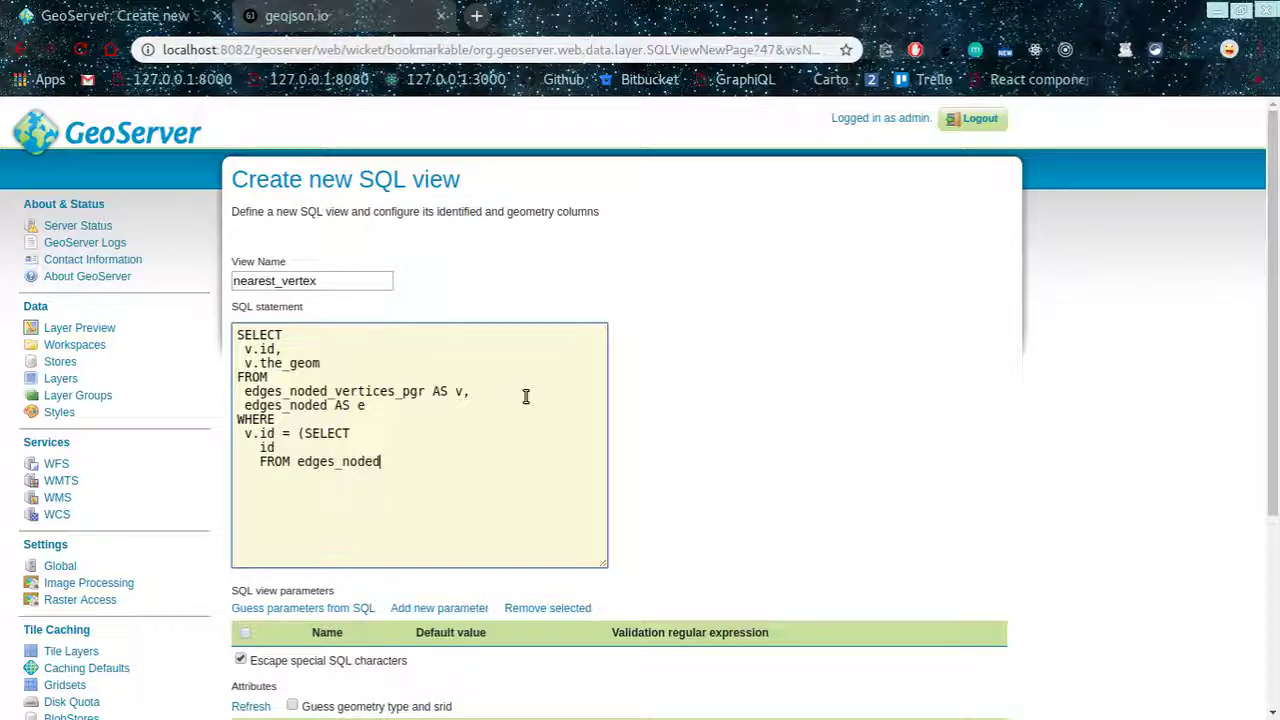
text( vertices_pgr)
key(Return)
text(ORDER)
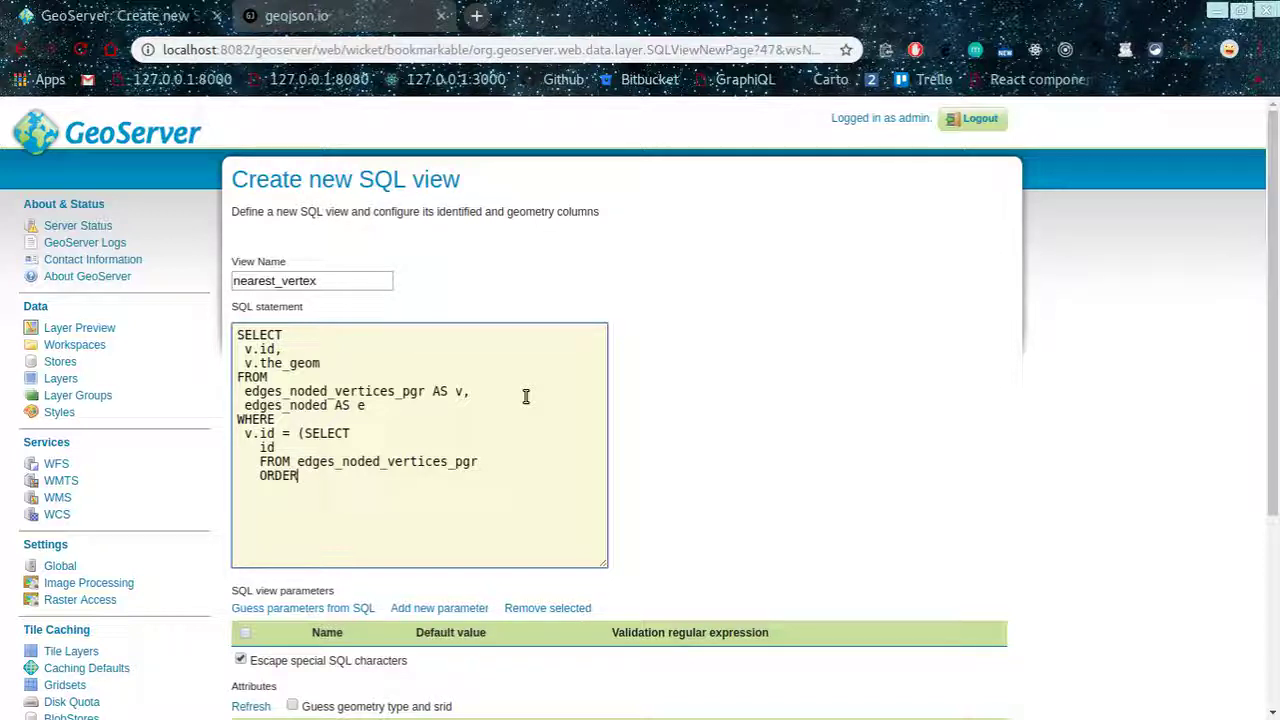
text( BY )
text(the_ge)
text(o)
key(BackSpace)
text(om)
Order by distance <-> ST_SetSRID(ST_MakePoint(%x%, %y%), 4326) and close with LIMIT 1)
text(<->)
text(ST_Set)
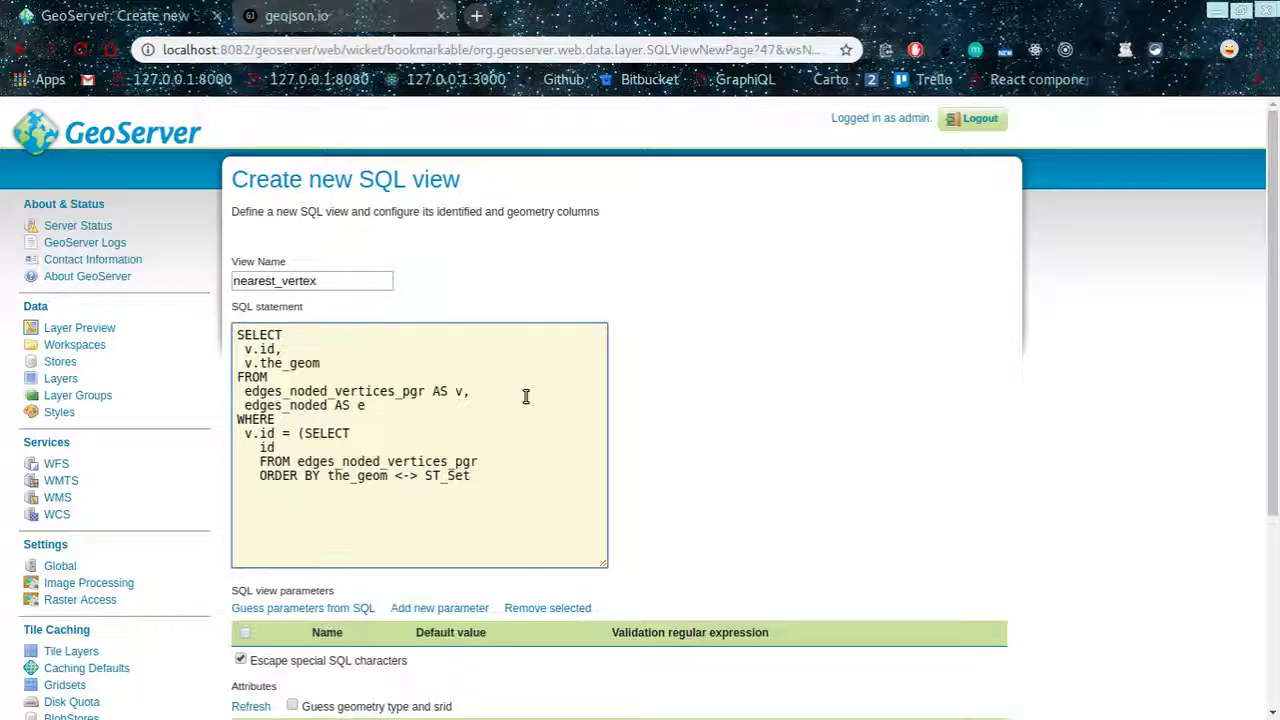
text(SRID(ST_MakeP)
text(Point)
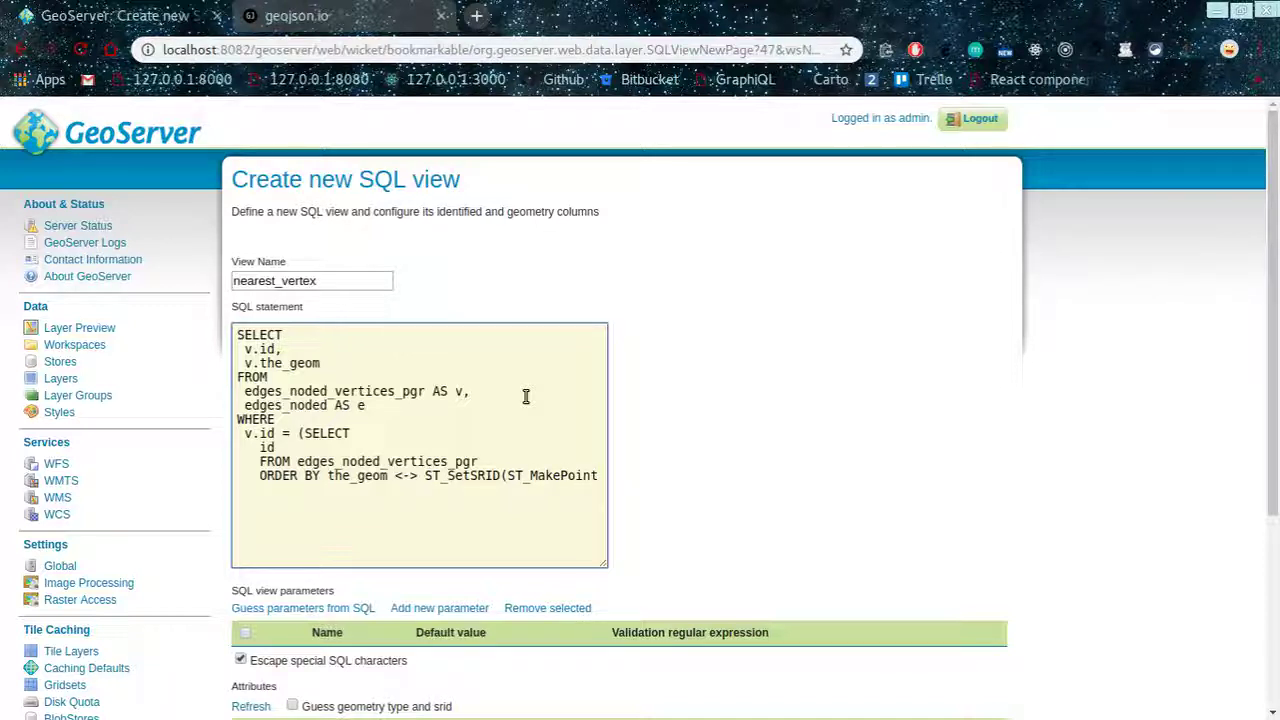
text(()
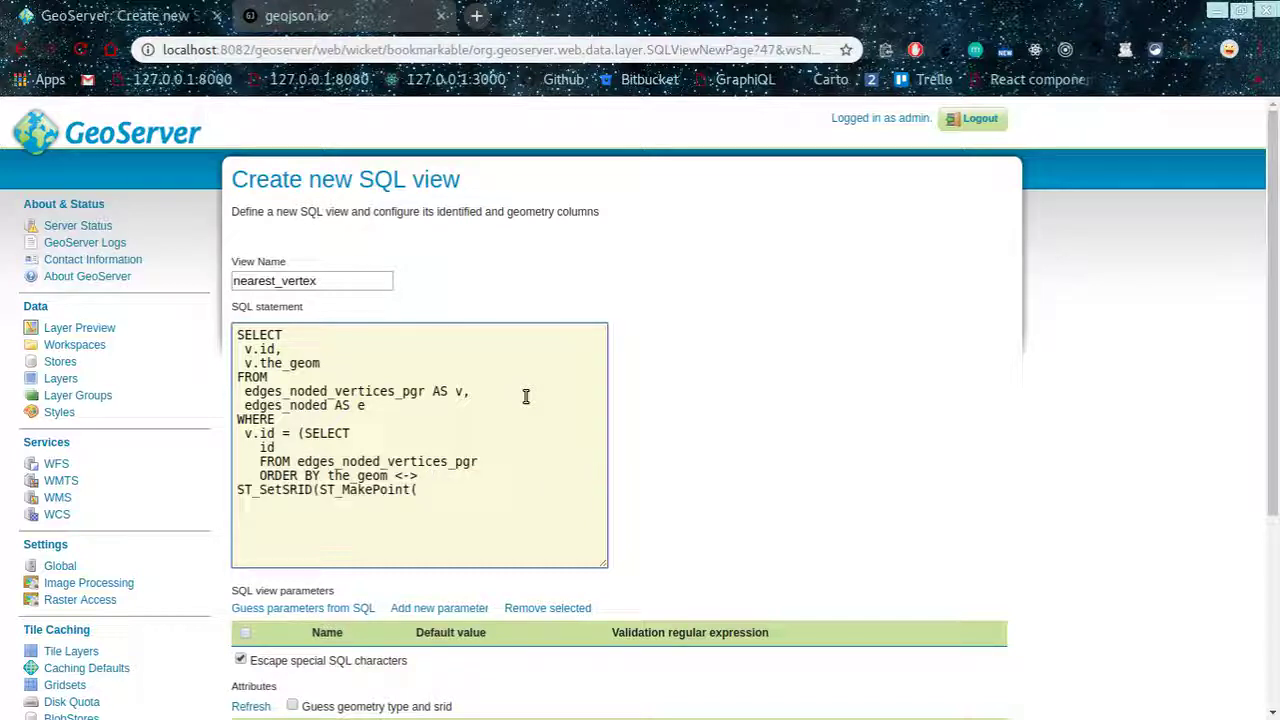
text(%x)
text(%, %y%), 4322)
key(BackSpace)
text(6) )
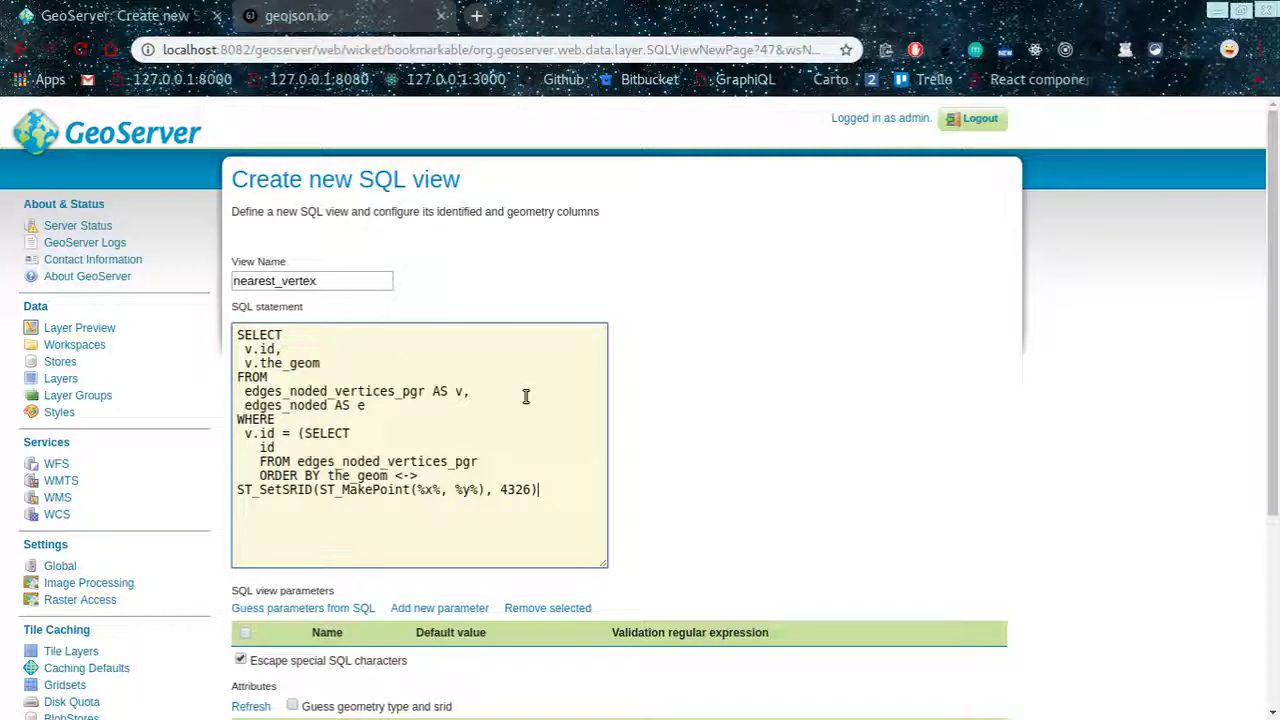
text(LIMIT 1))
Highlight the <-> distance operator on the ORDER BY line
click(437, 480)
drag(437, 480, 396, 477)
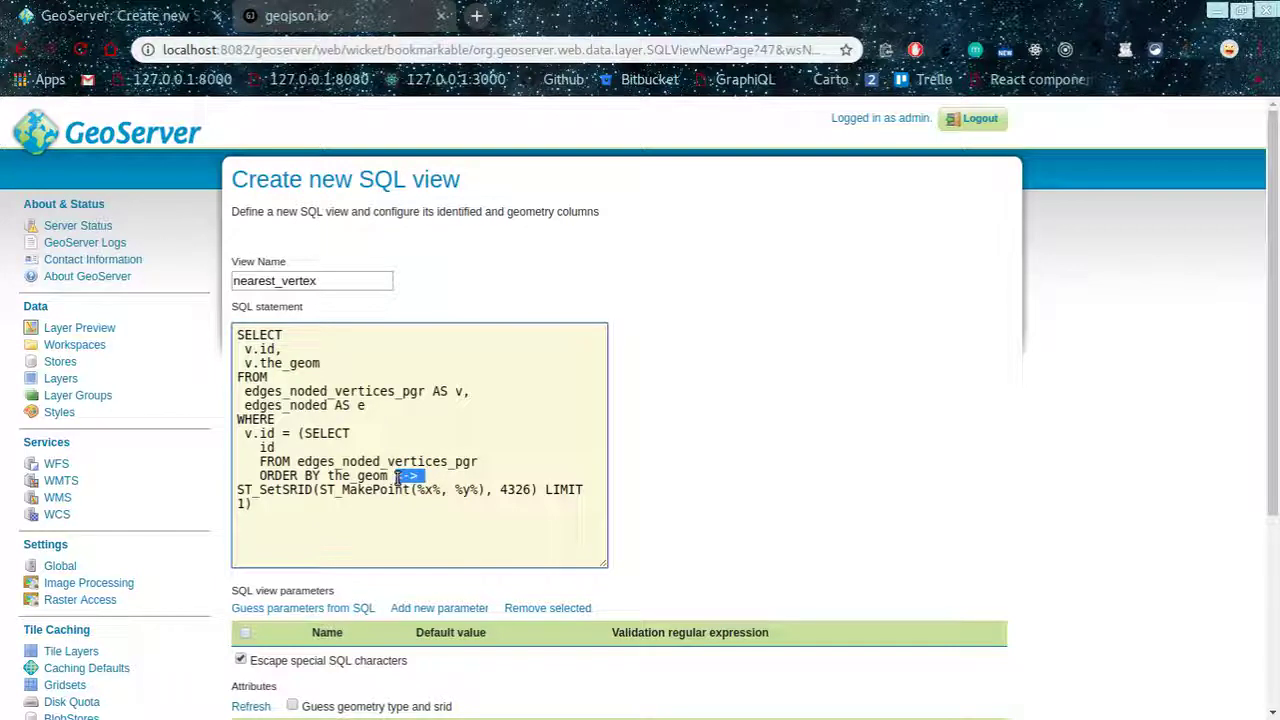
click(334, 474)
Append AND (e.source, e.target after the subquery, fixing the comma and period typos
key(BackSpace)
text(AND)
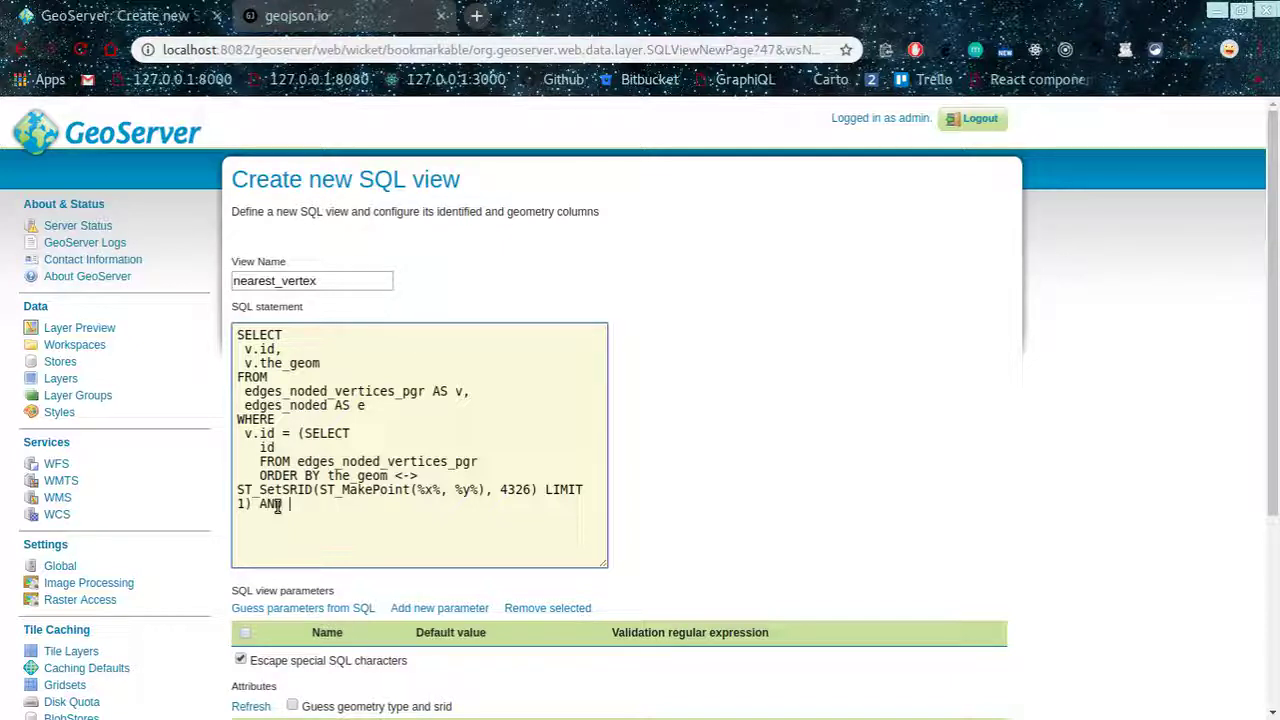
text( (e,)
double_click(305, 406)
click(375, 410)
click(340, 506)
key(BackSpace)
text(source)
key(Left)
key(Left)
key(Left)
key(Left)
key(Left)
key(Left)
text(.)
key(End)
text(, e.ta)
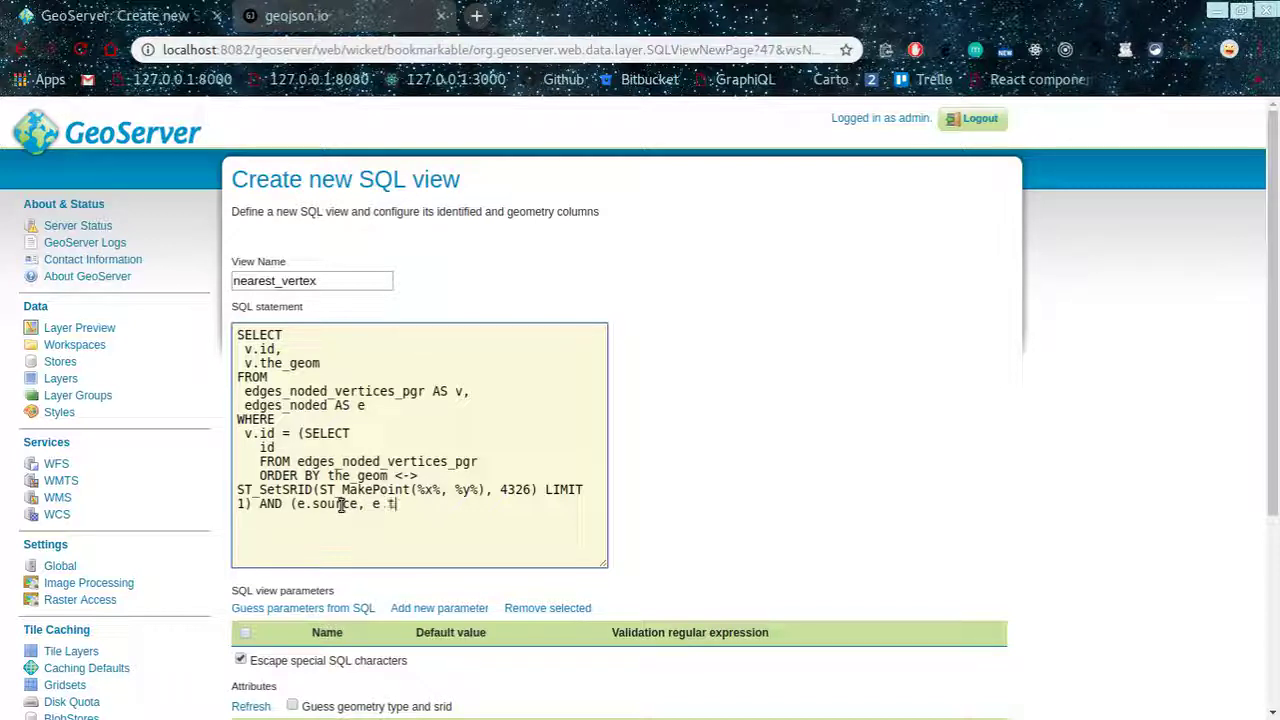
text(rget)
Complete the condition AND (e.source = v.id OR e.target = v.id) and add GROUP BY v.id, v.the_geom
click(360, 505)
text(=v.i)
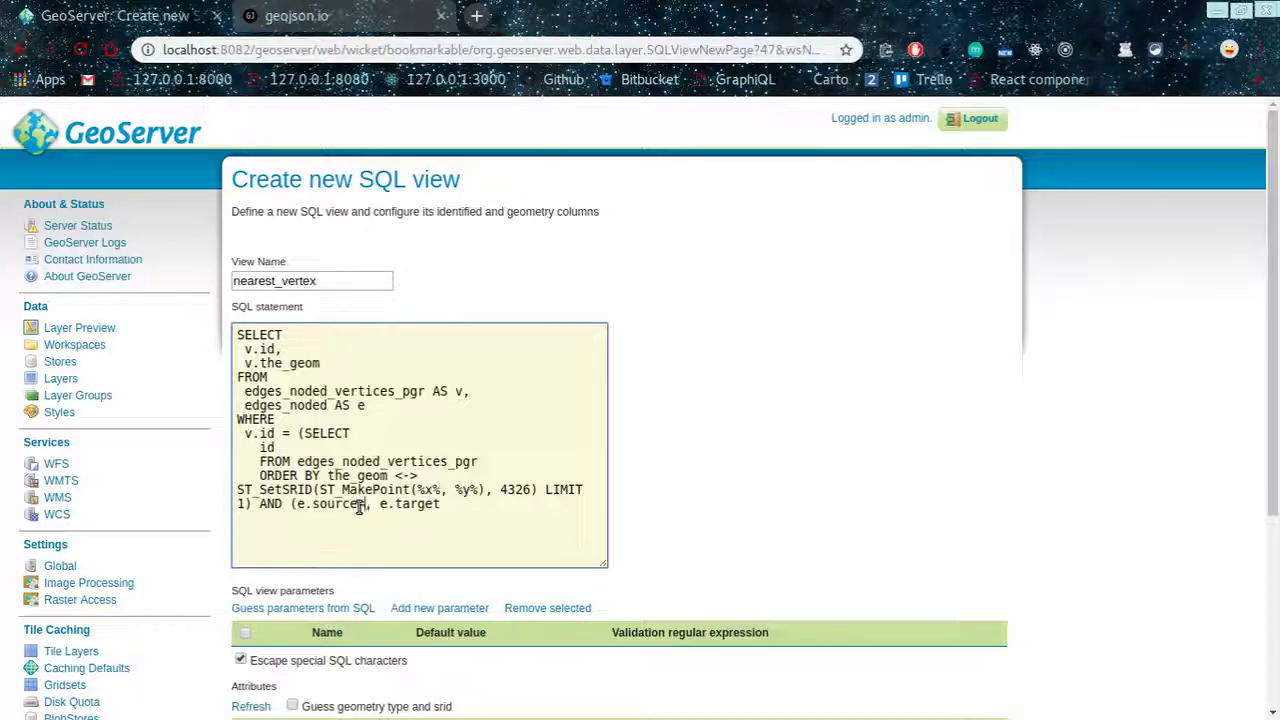
text(d)
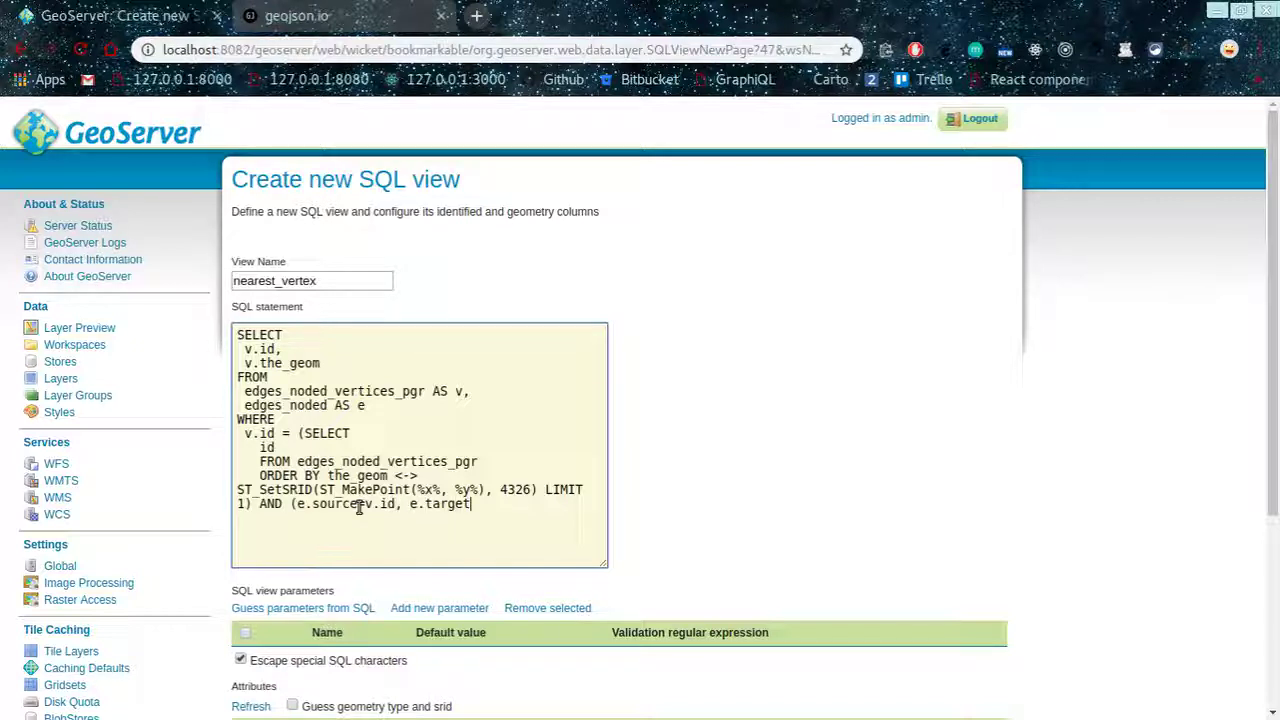
key(Left)
key(Left)
key(BackSpace)
key(BackSpace)
text(OR)
key(Right)
key(Right)
key(Right)
key(Right)
key(Right)
key(Right)
text(= v.id))
key(Return)
text(GR)
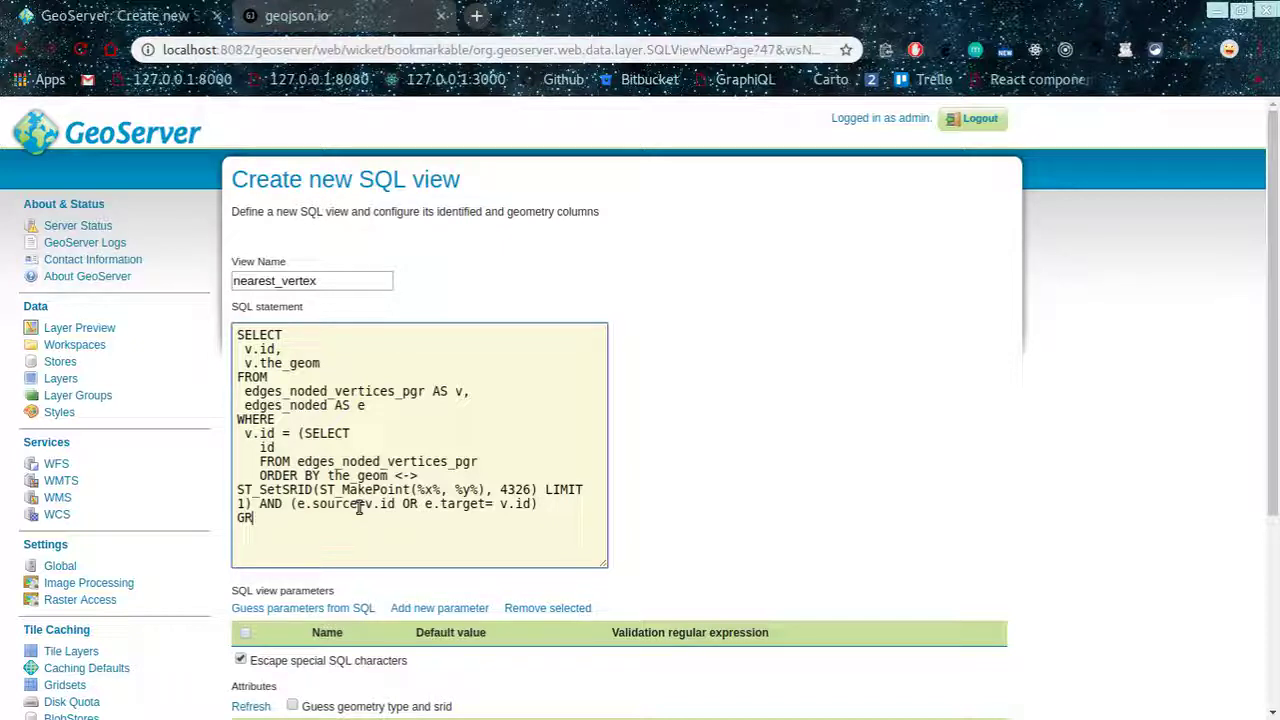
text(OUP BY v.id, v.the_geom)
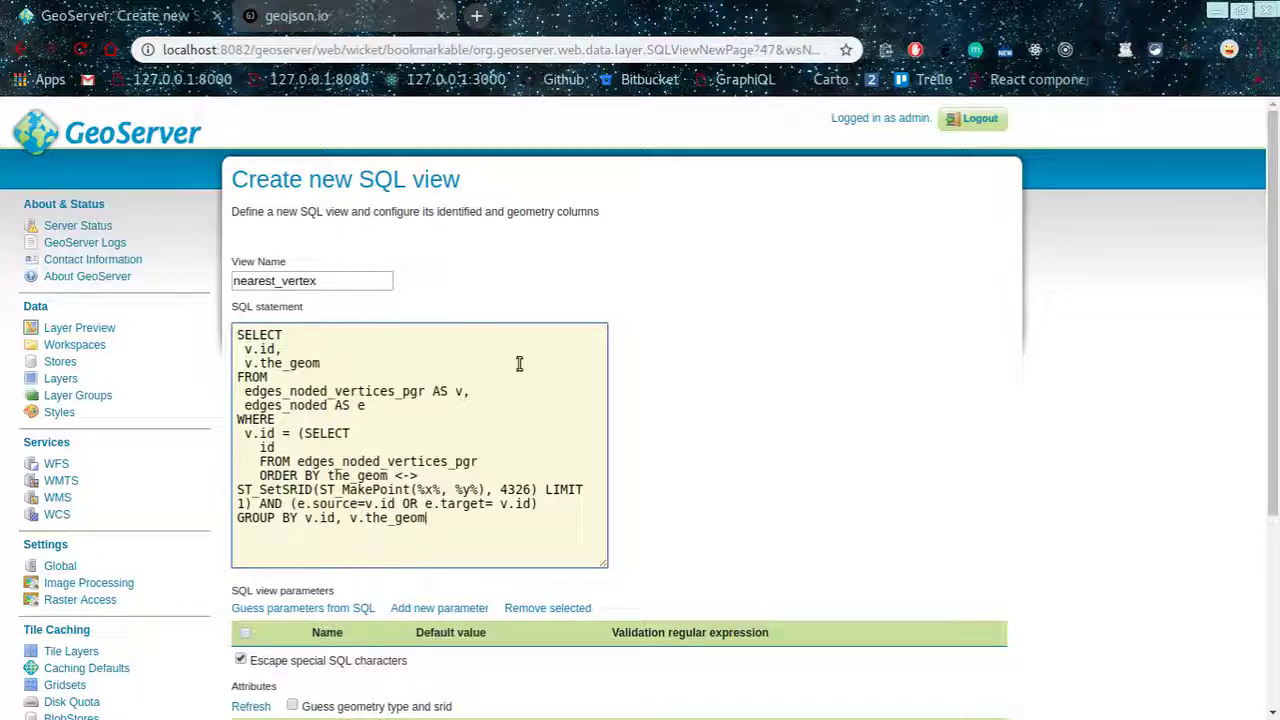
click(335, 363)
click(283, 395)
drag(426, 391, 244, 392)
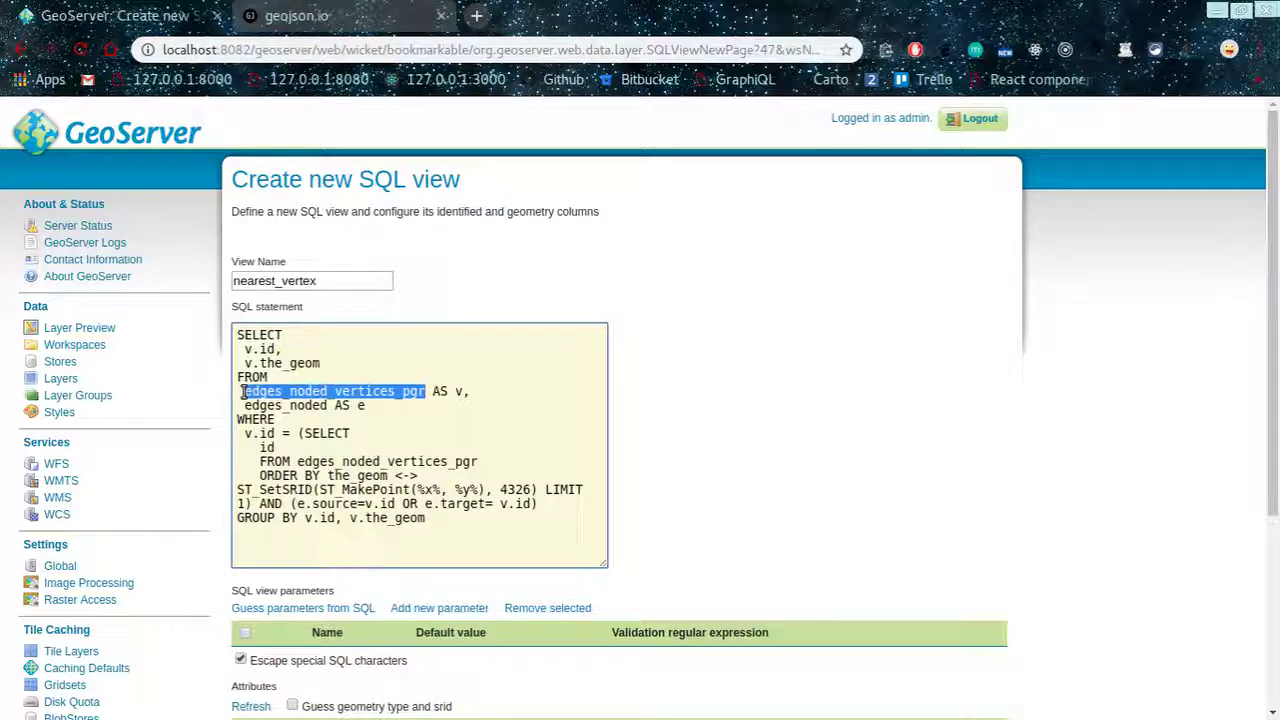
click(372, 412)
drag(328, 405, 246, 406)
click(312, 421)
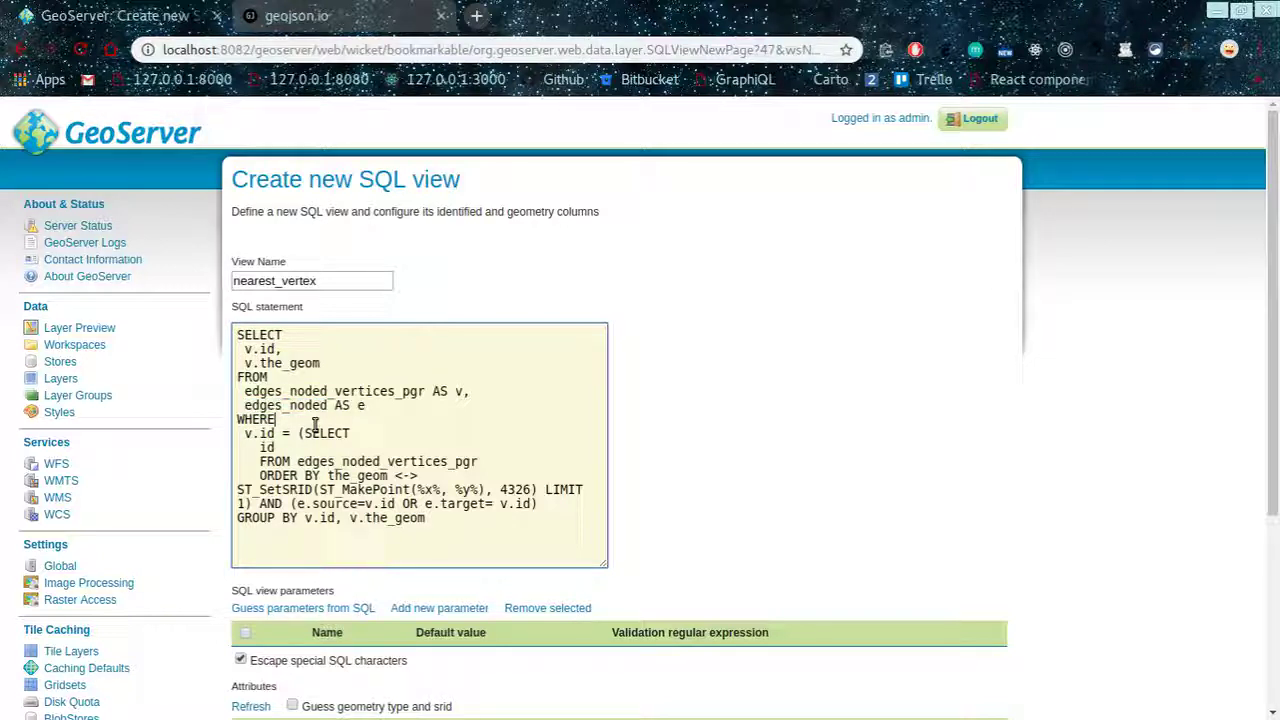
click(367, 406)
click(301, 433)
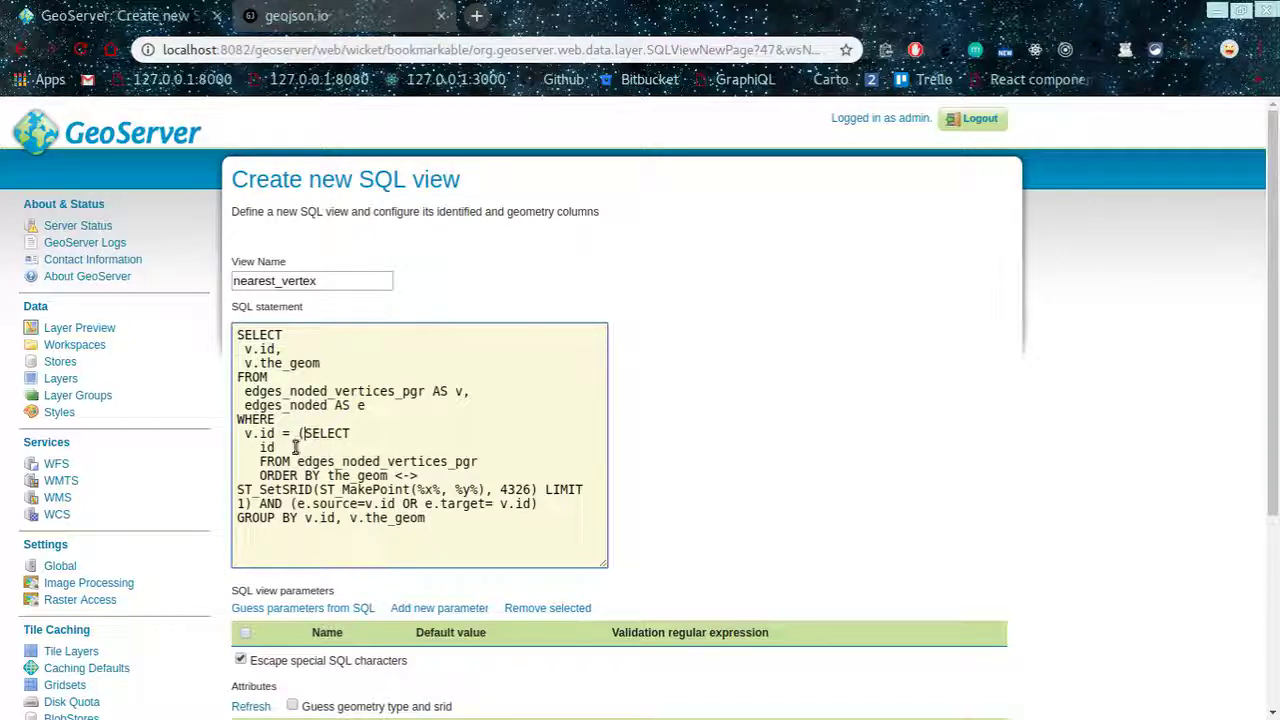
double_click(410, 461)
click(489, 461)
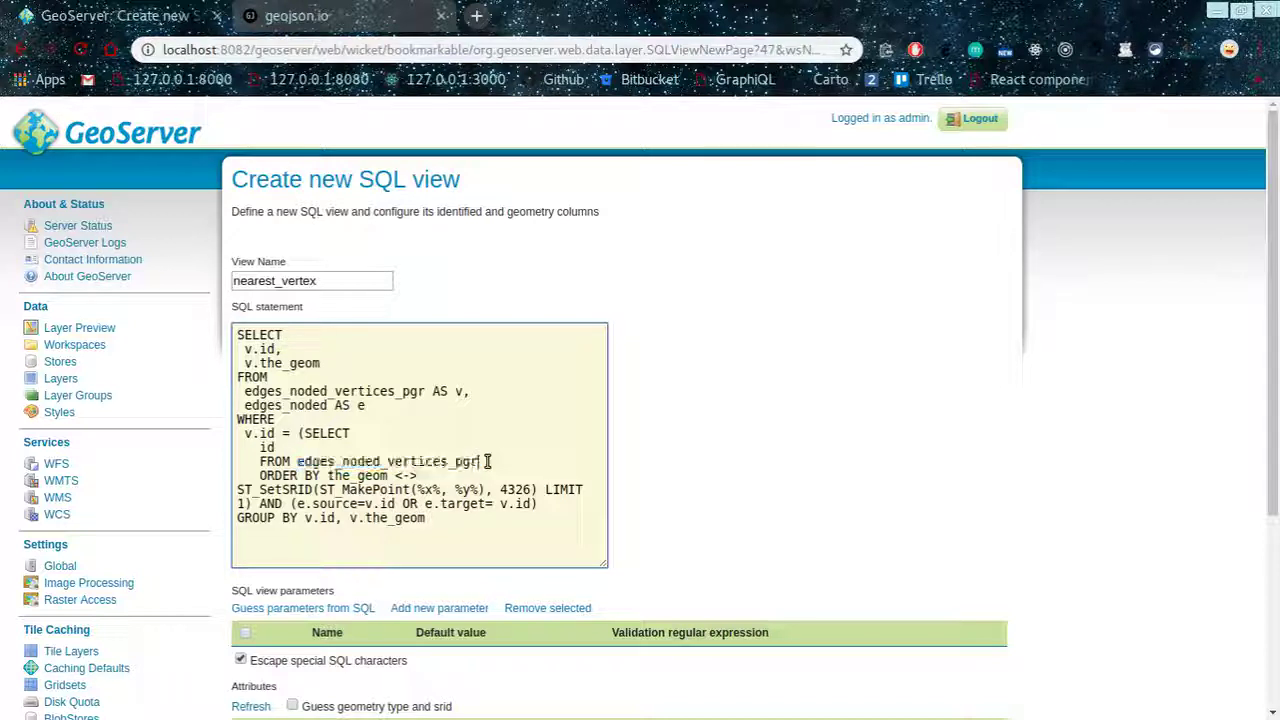
double_click(279, 476)
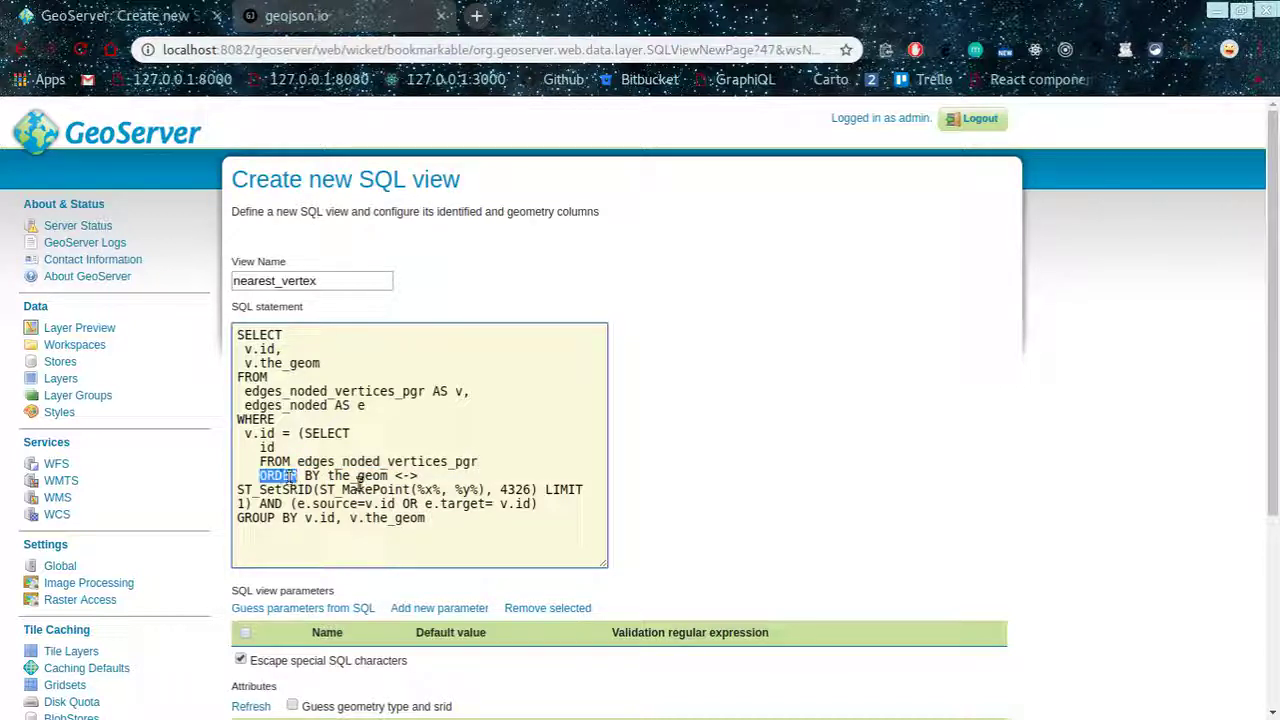
drag(327, 476, 400, 476)
double_click(290, 490)
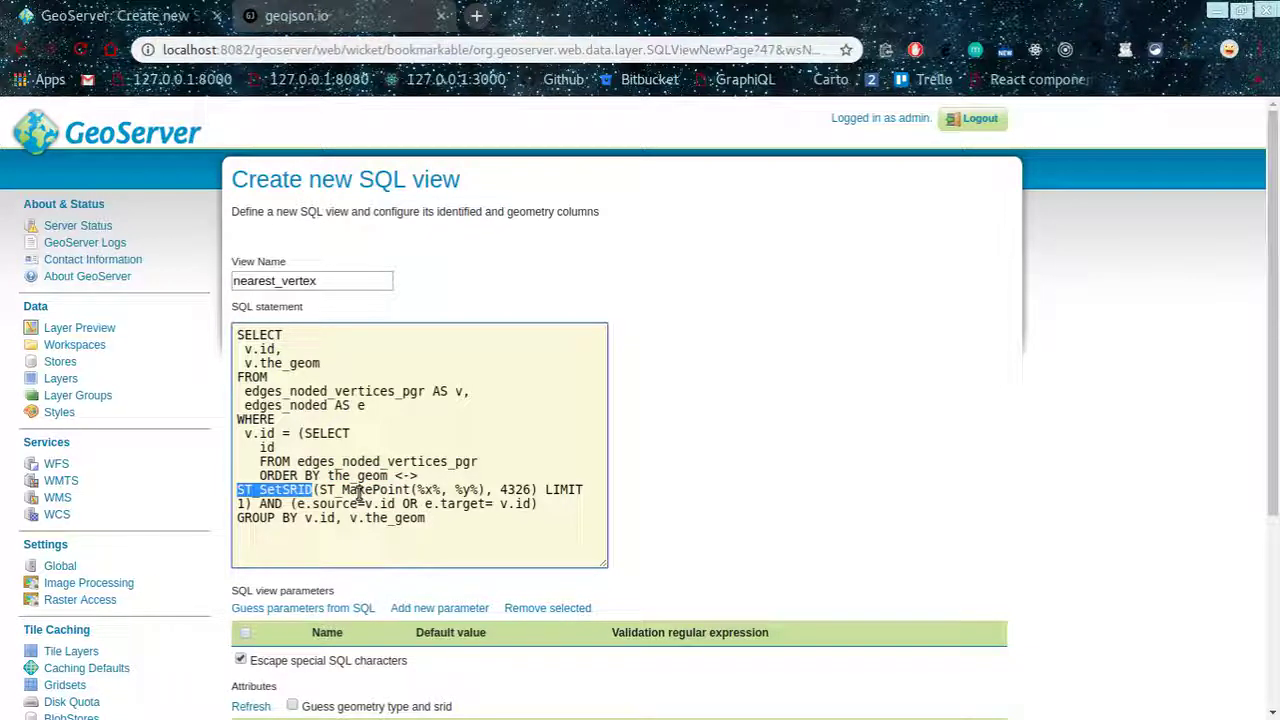
double_click(370, 490)
drag(442, 490, 434, 490)
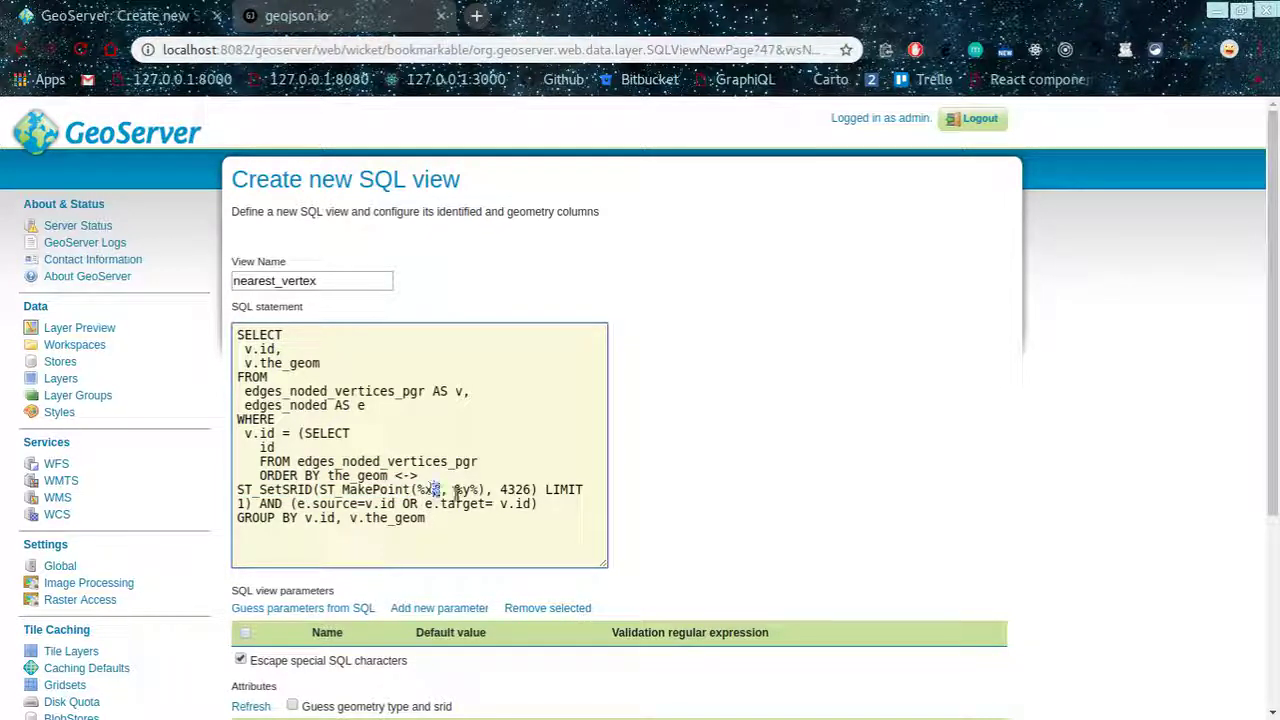
double_click(466, 490)
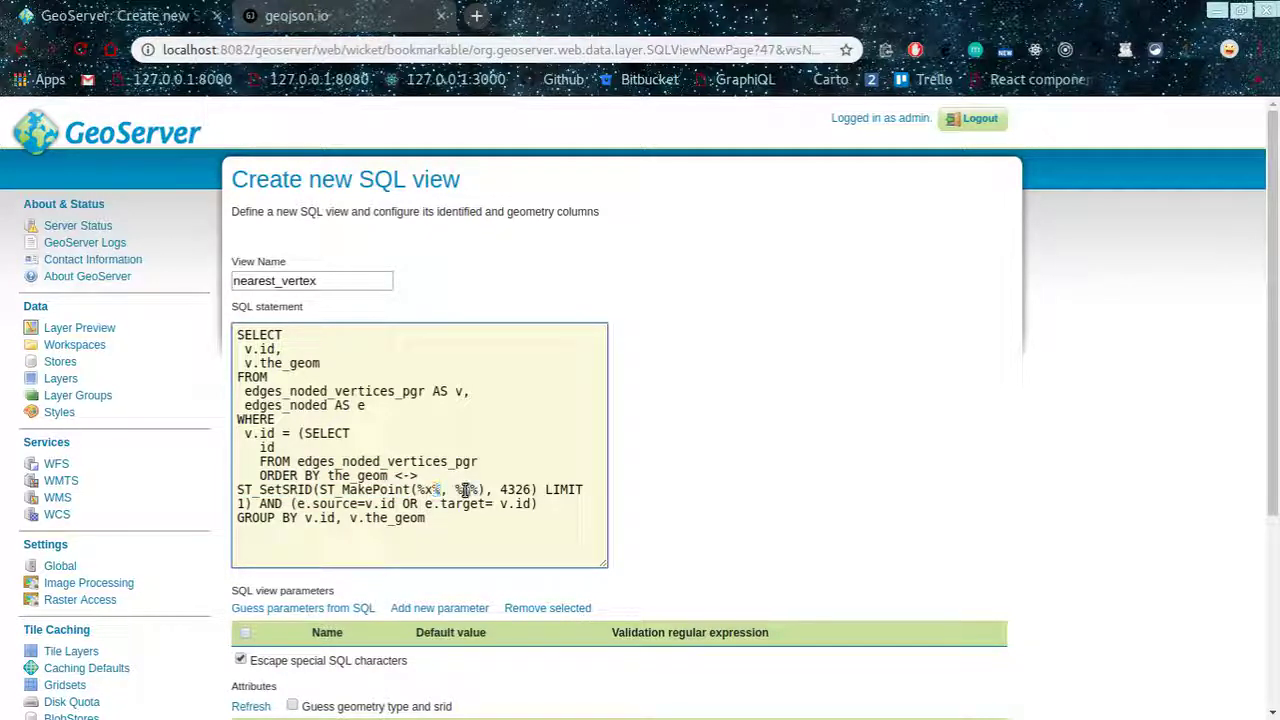
double_click(522, 489)
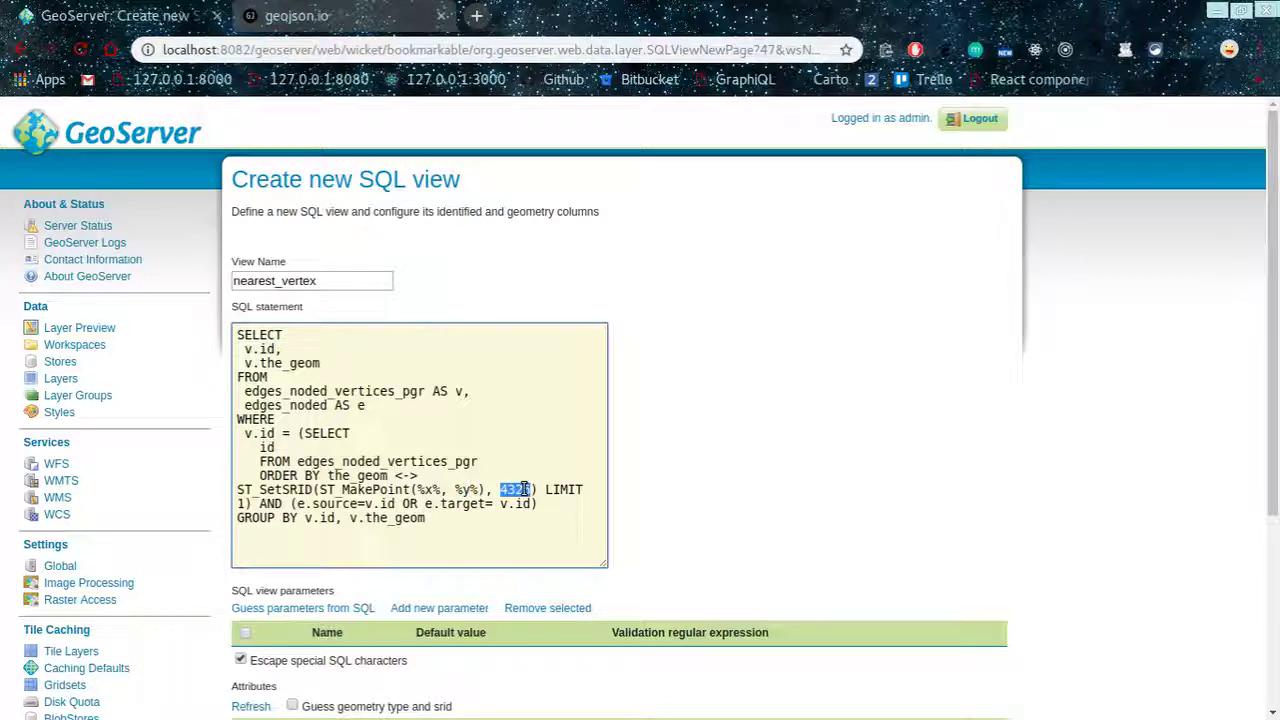
click(538, 489)
click(325, 503)
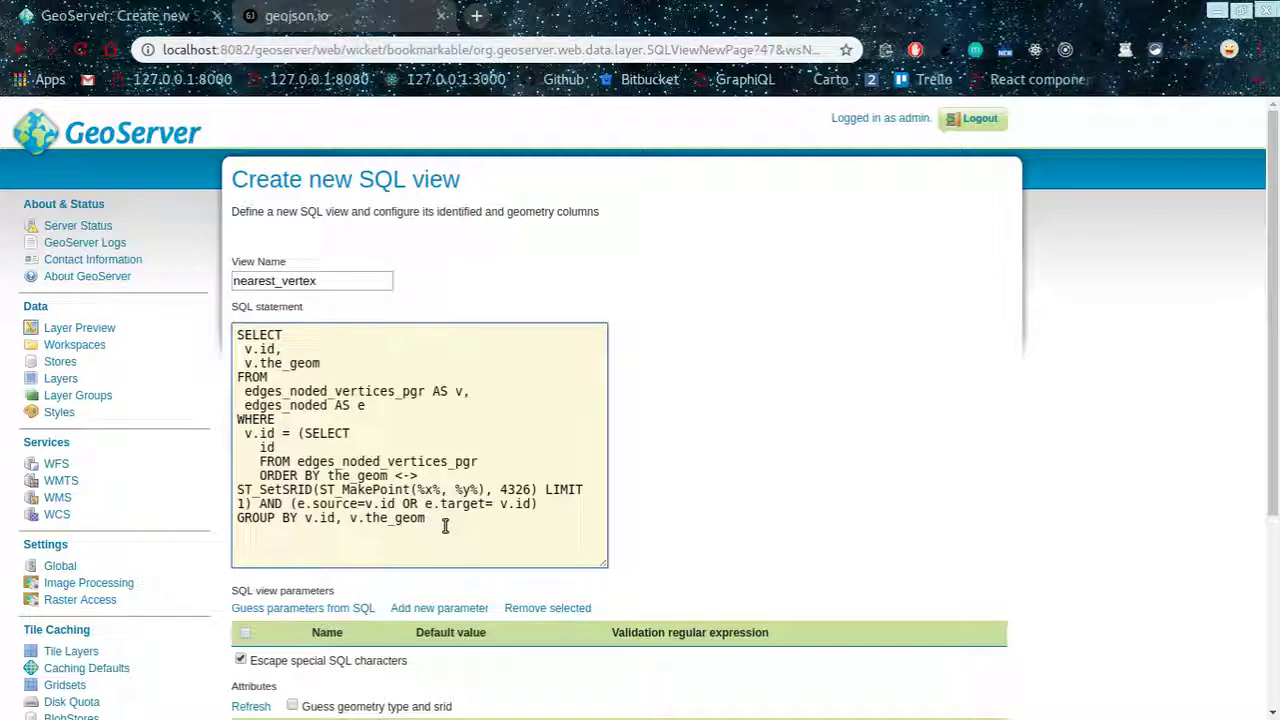
Add parameter x with default value 36.02 and select its existing validation expression
scroll(445, 527, down, 3)
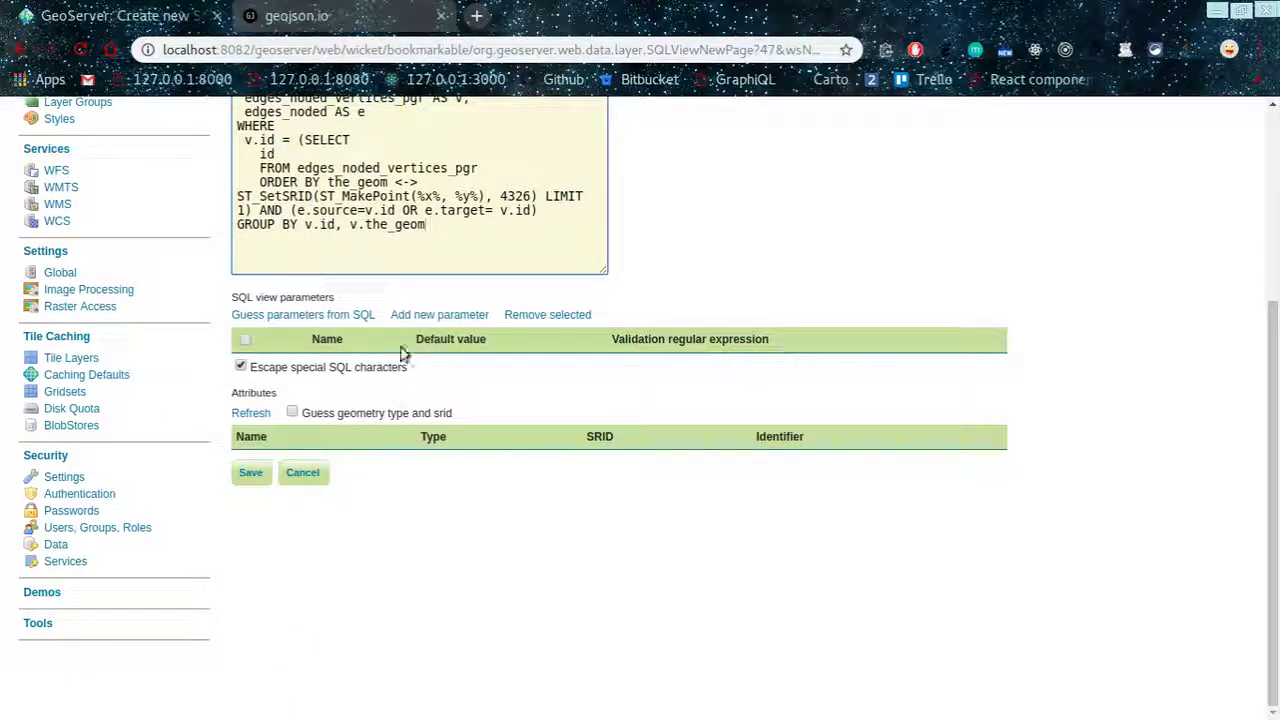
click(415, 316)
click(353, 368)
click(329, 400)
click(574, 369)
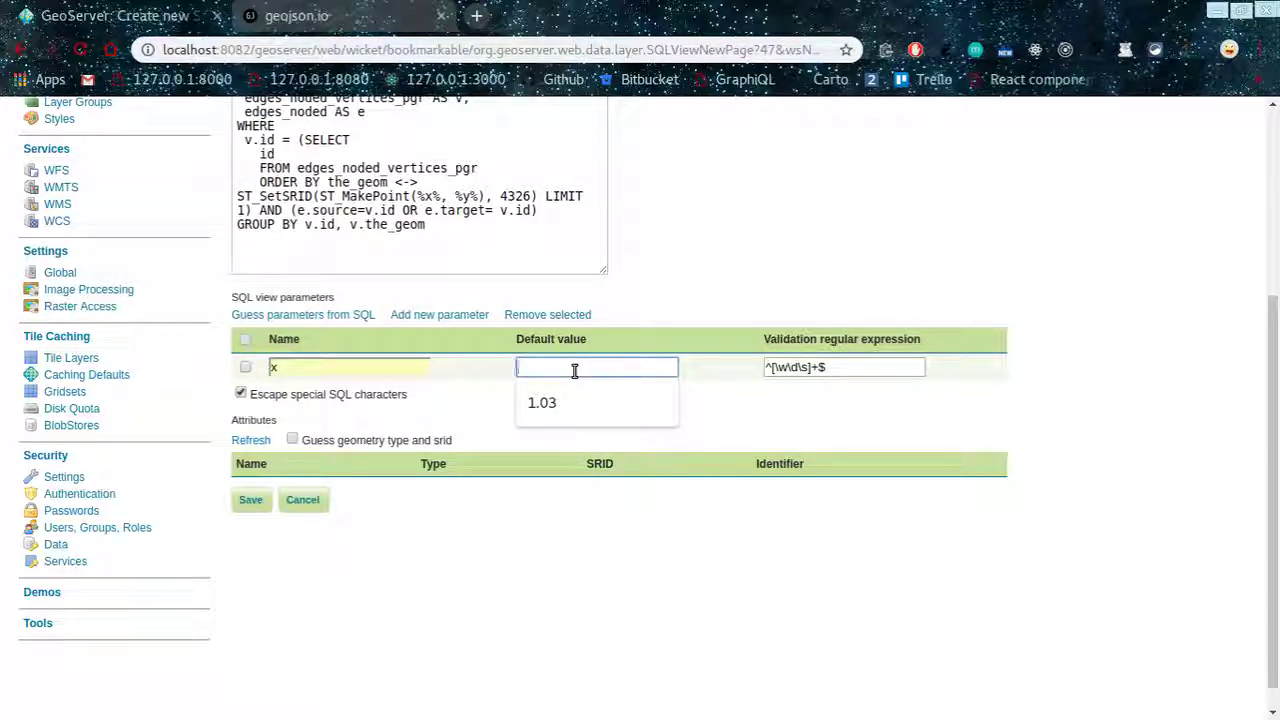
text(36)
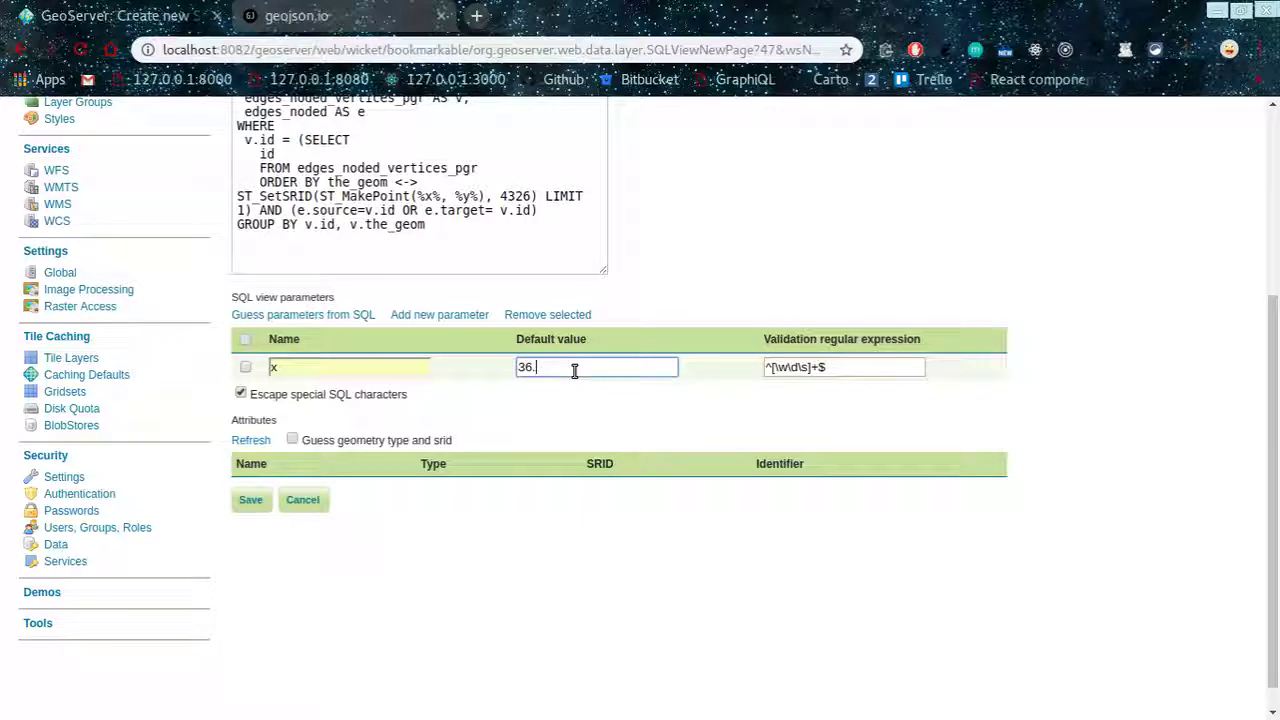
text(.02)
click(447, 317)
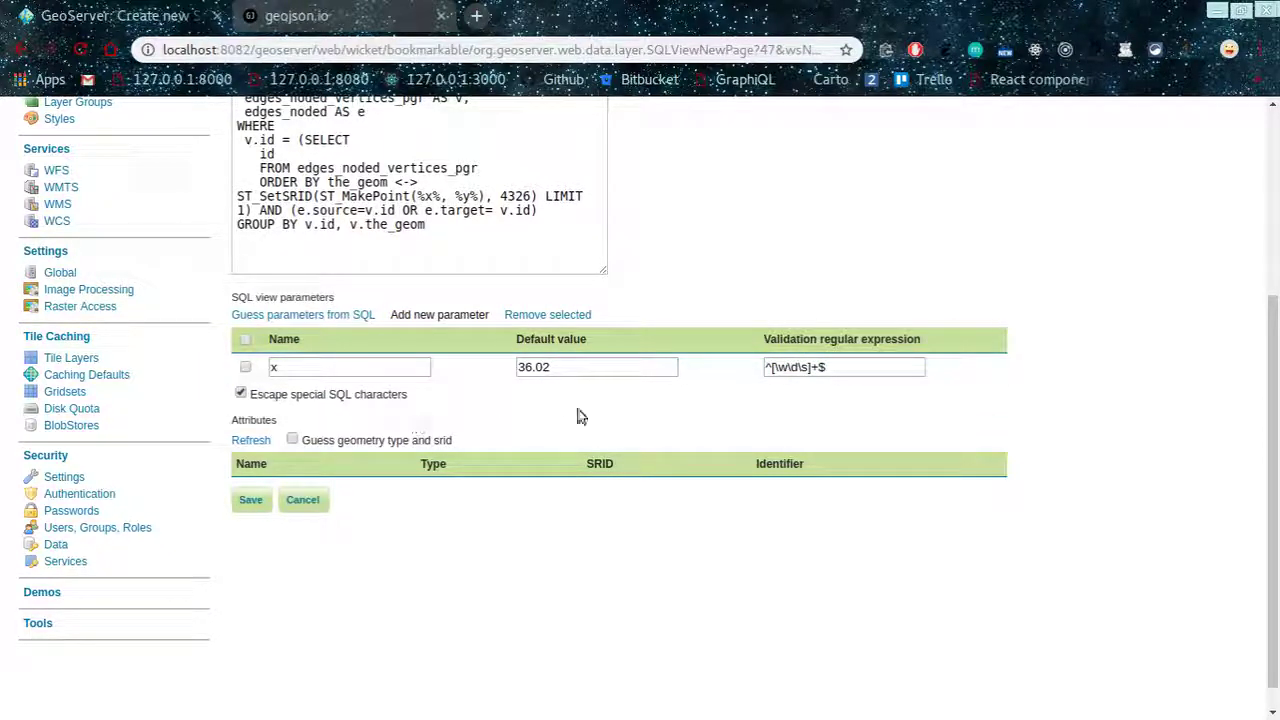
drag(857, 366, 766, 367)
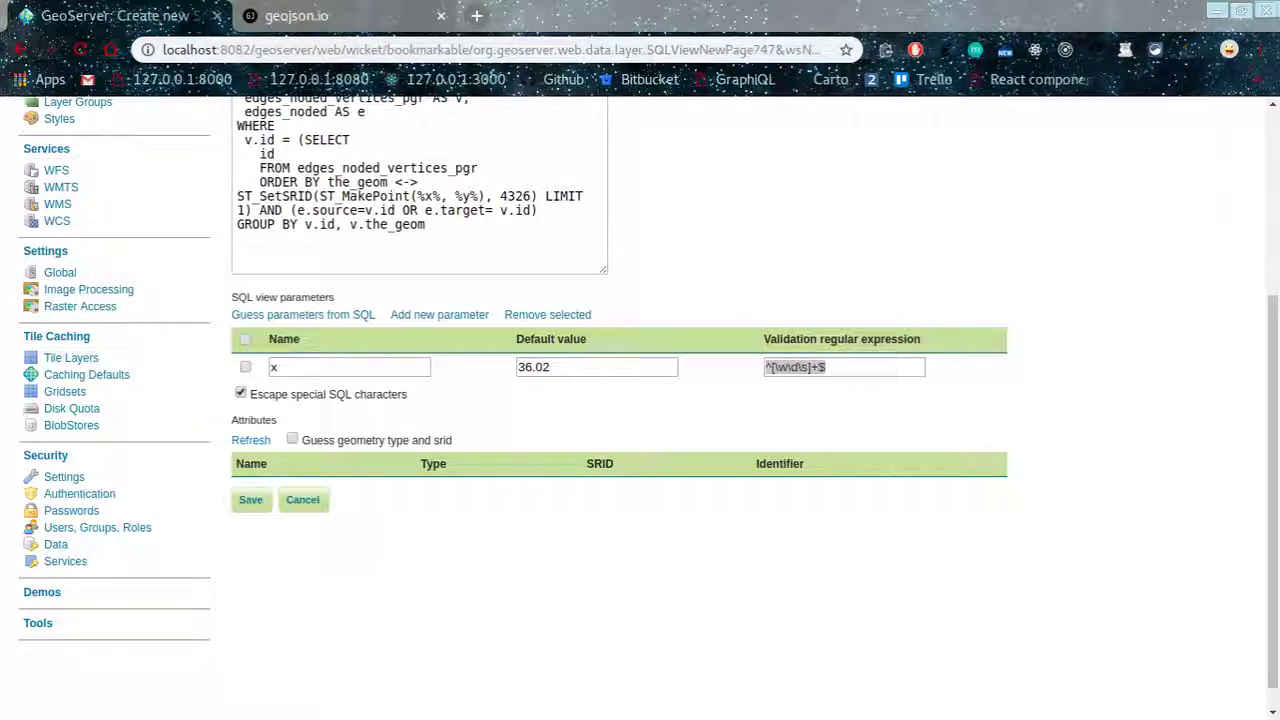
Paste ^[\d\.\+-eE]+$ as x's validation pattern and add another parameter row
key(alt+Tab)
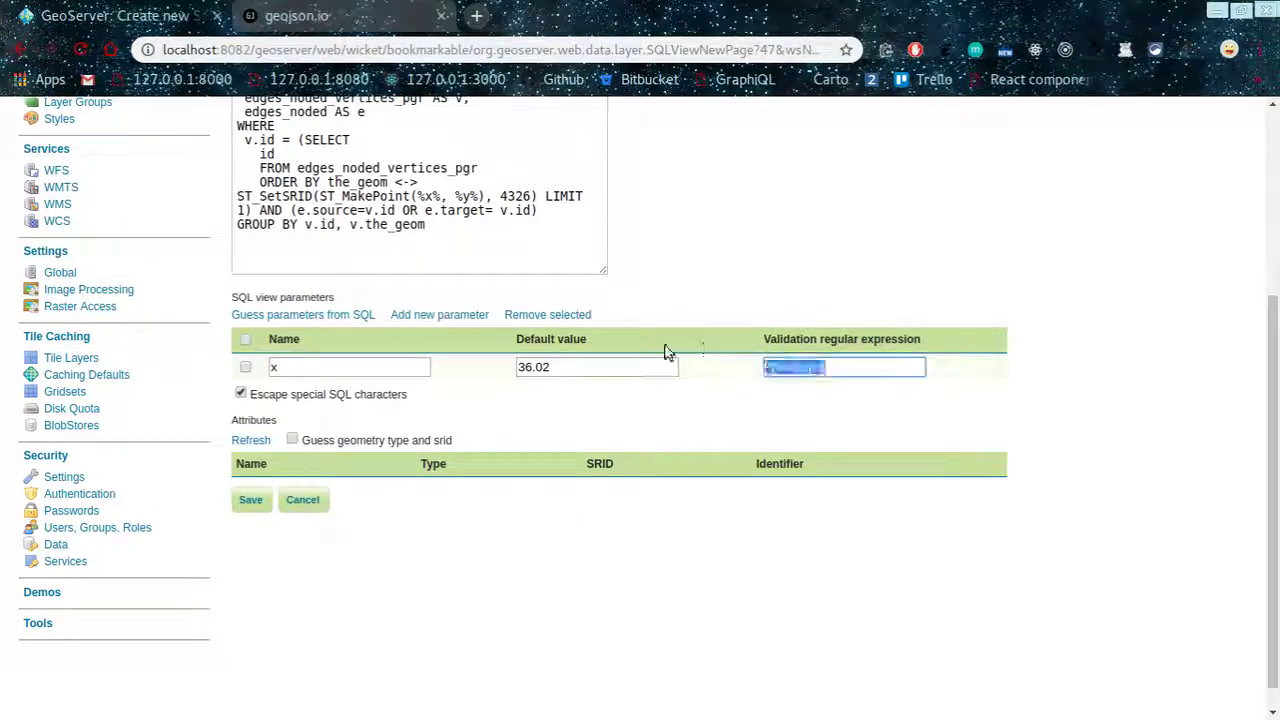
text(^[\d\.\+-eE]+$)
click(947, 585)
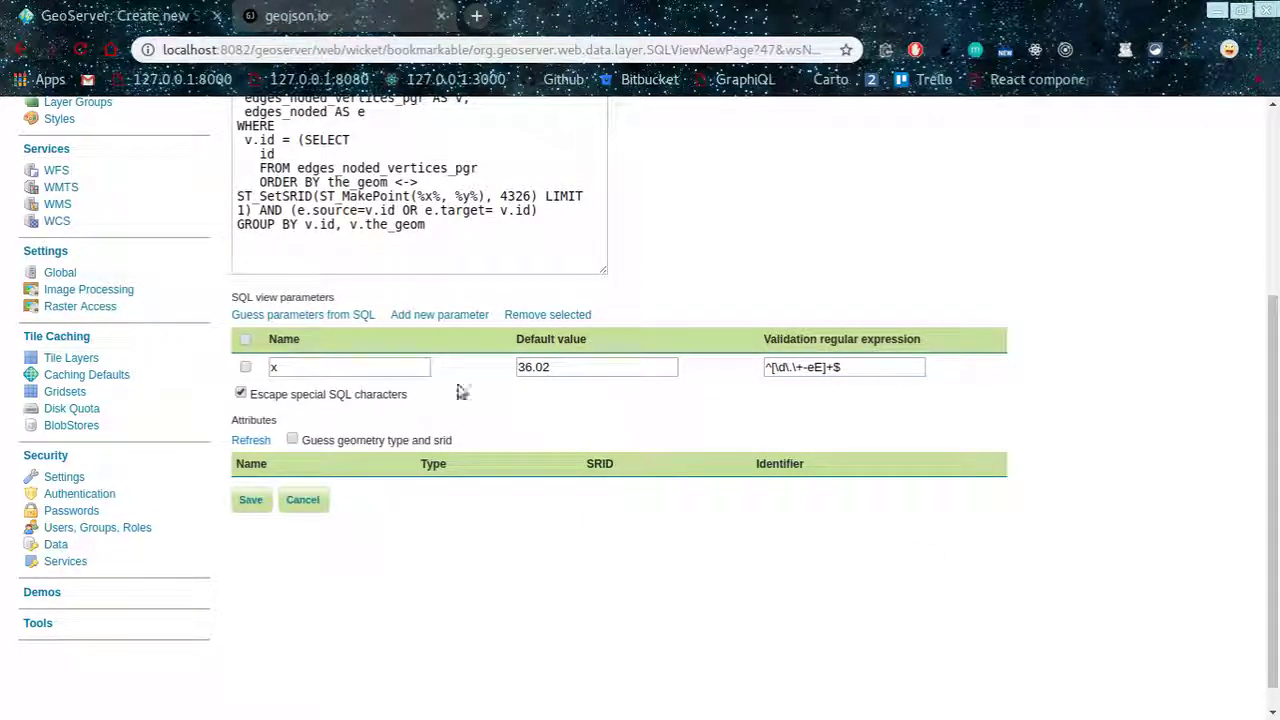
click(455, 314)
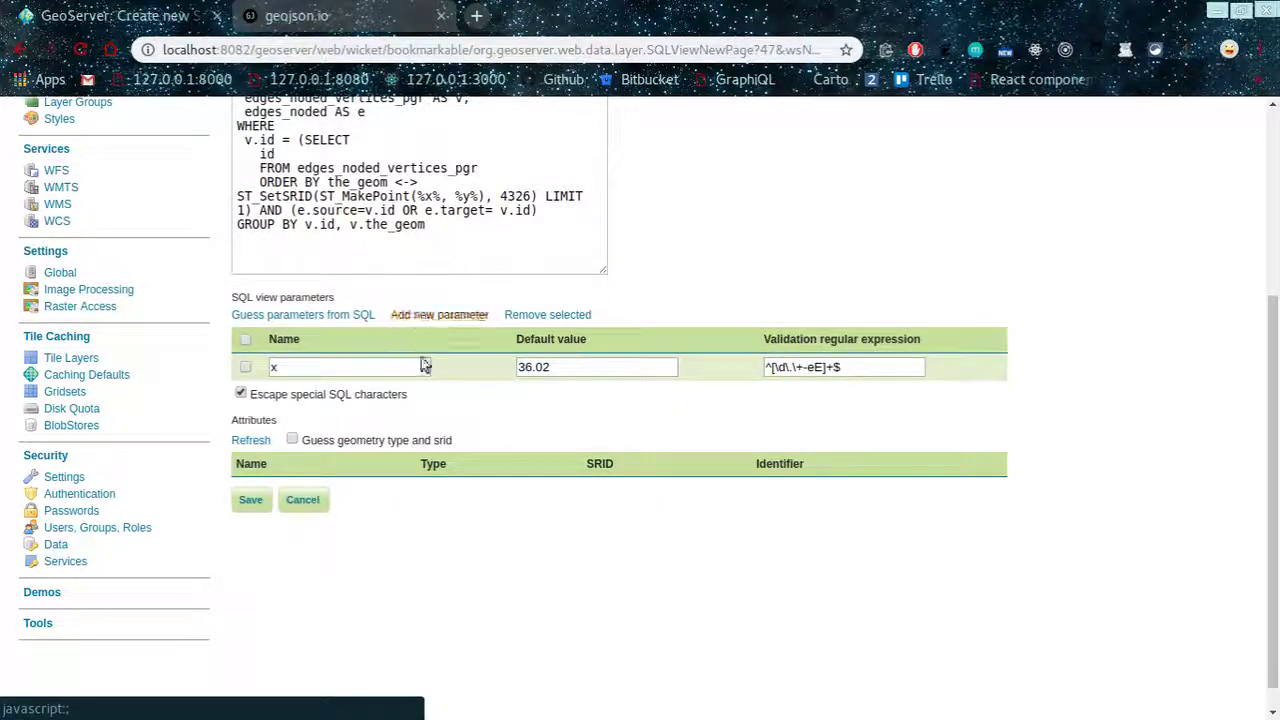
scroll(505, 410, up, 3)
scroll(515, 415, up, 3)
scroll(520, 422, down, 6)
Attempt to save the view, then remove the empty parameter rows
click(265, 470)
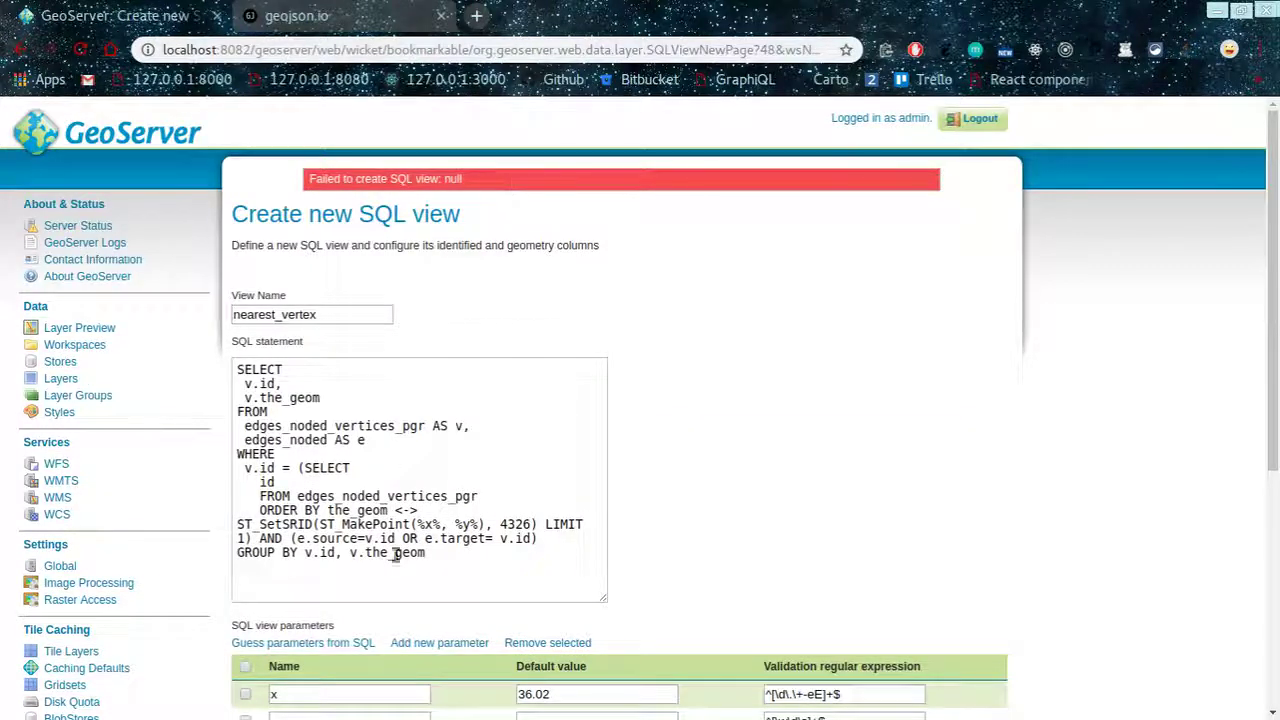
scroll(408, 560, down, 2)
click(296, 529)
click(245, 549)
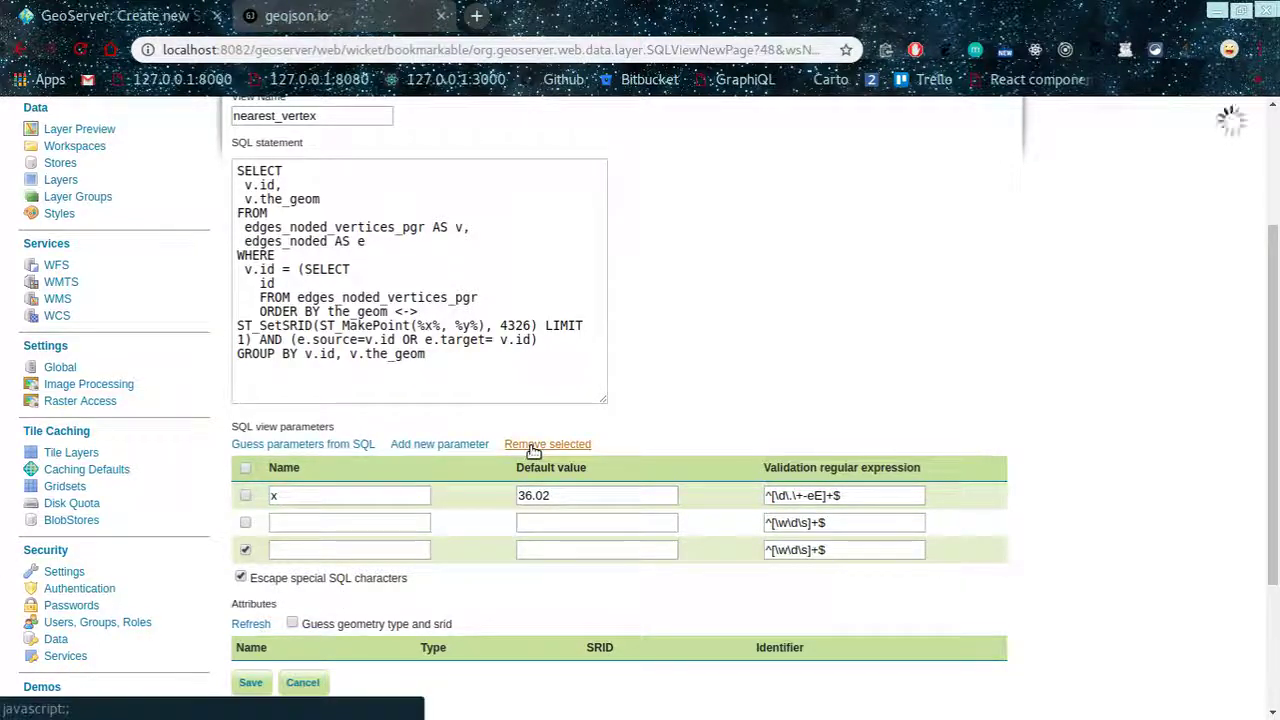
click(531, 446)
Add parameter y with default value -1.03
click(440, 558)
click(362, 637)
text(y)
click(557, 633)
text(-1.03)
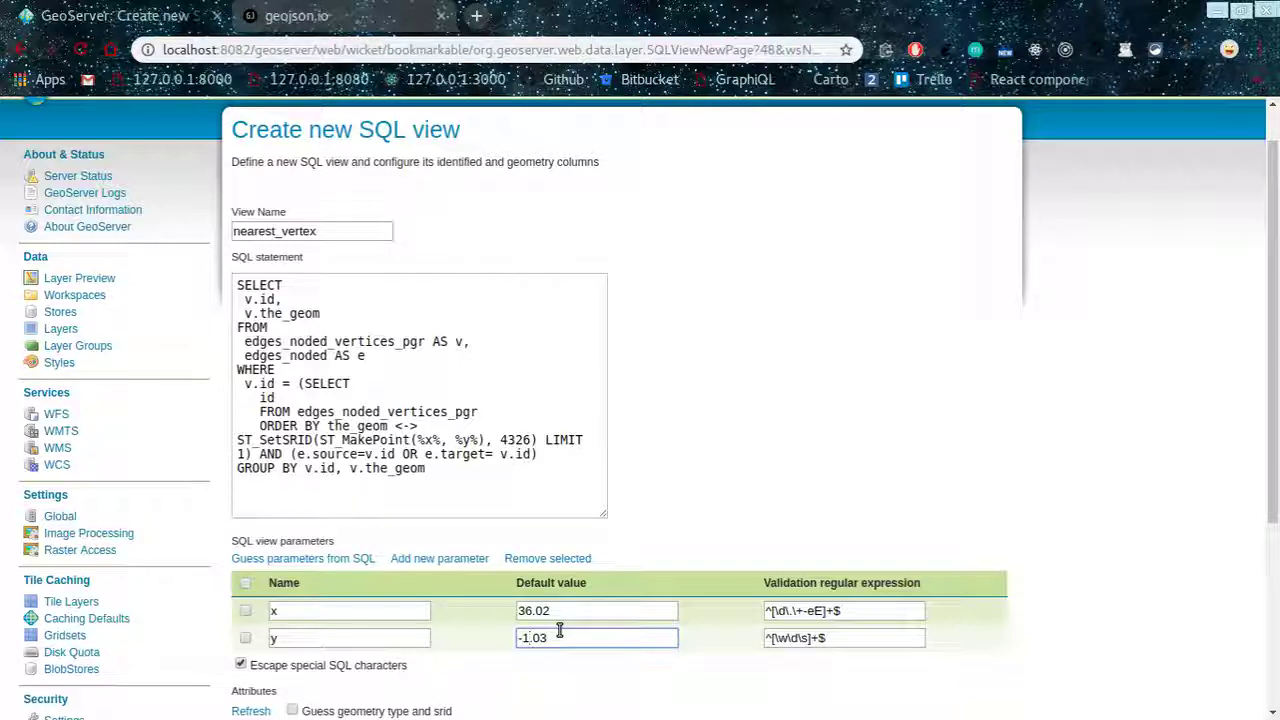
key(End)
click(563, 633)
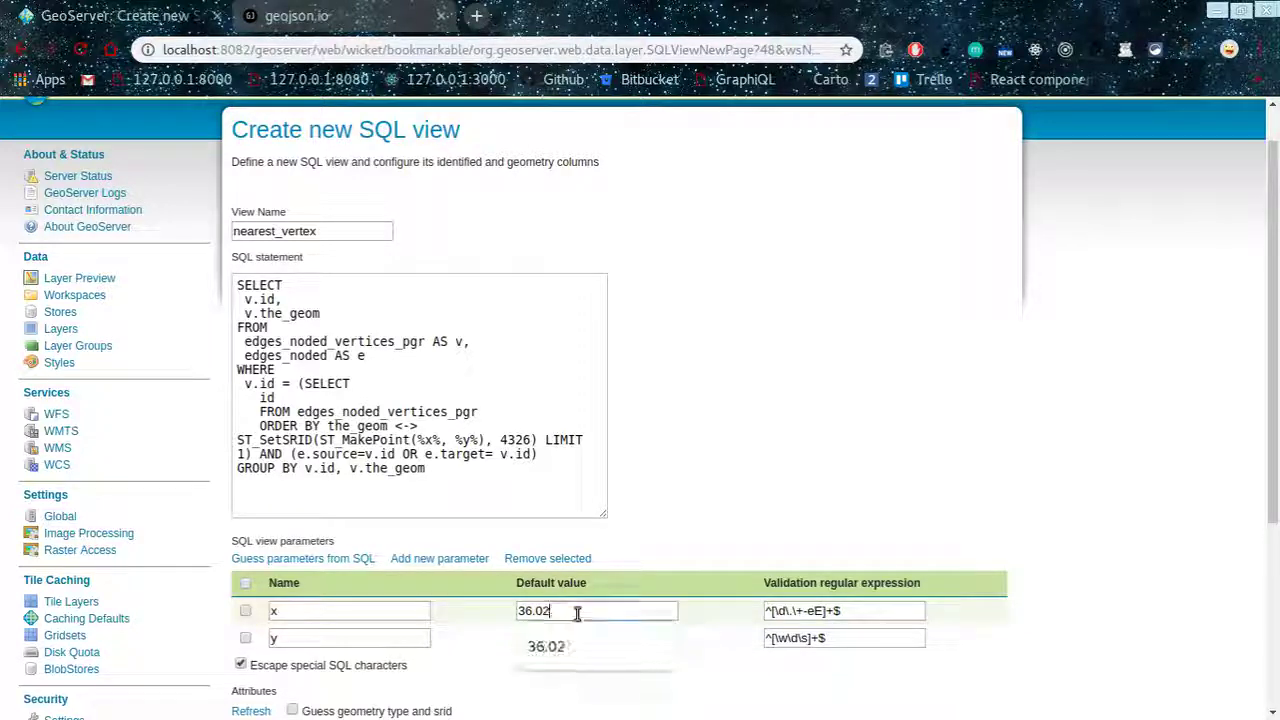
key(Escape)
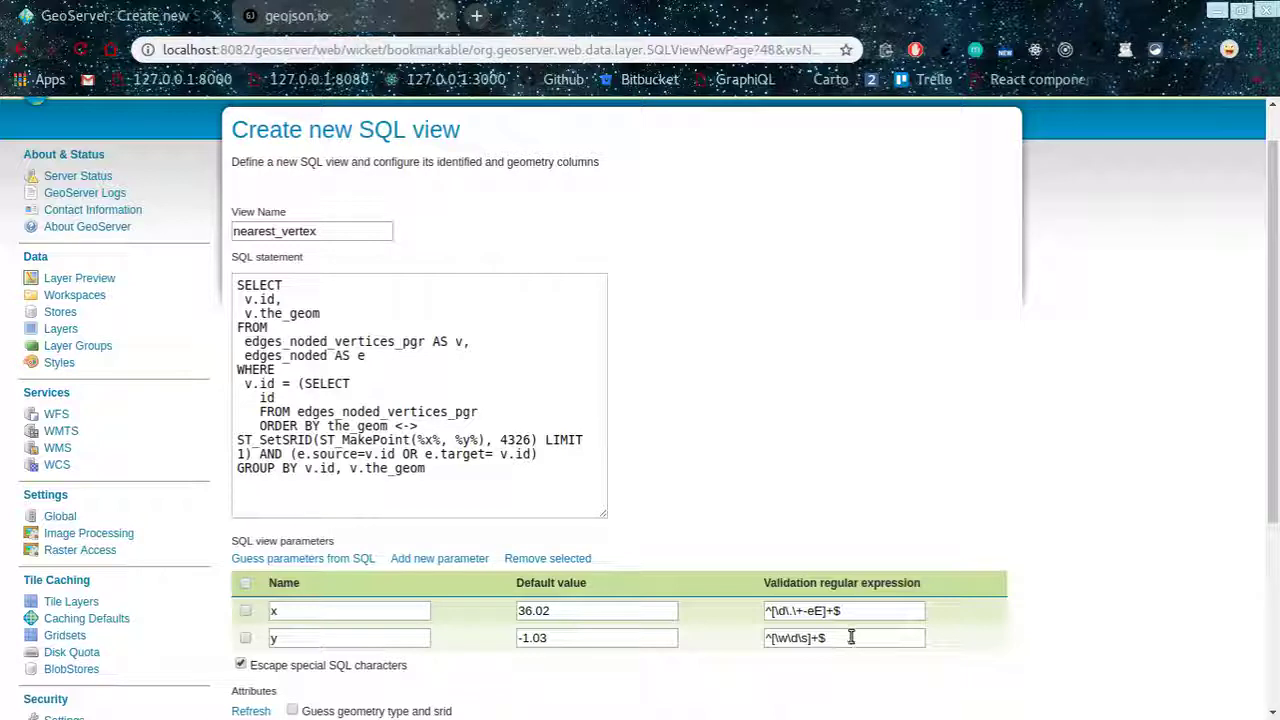
Give y the same numeric validation pattern ^[\d\.\+-eE]+$ copied from x
drag(851, 637, 748, 640)
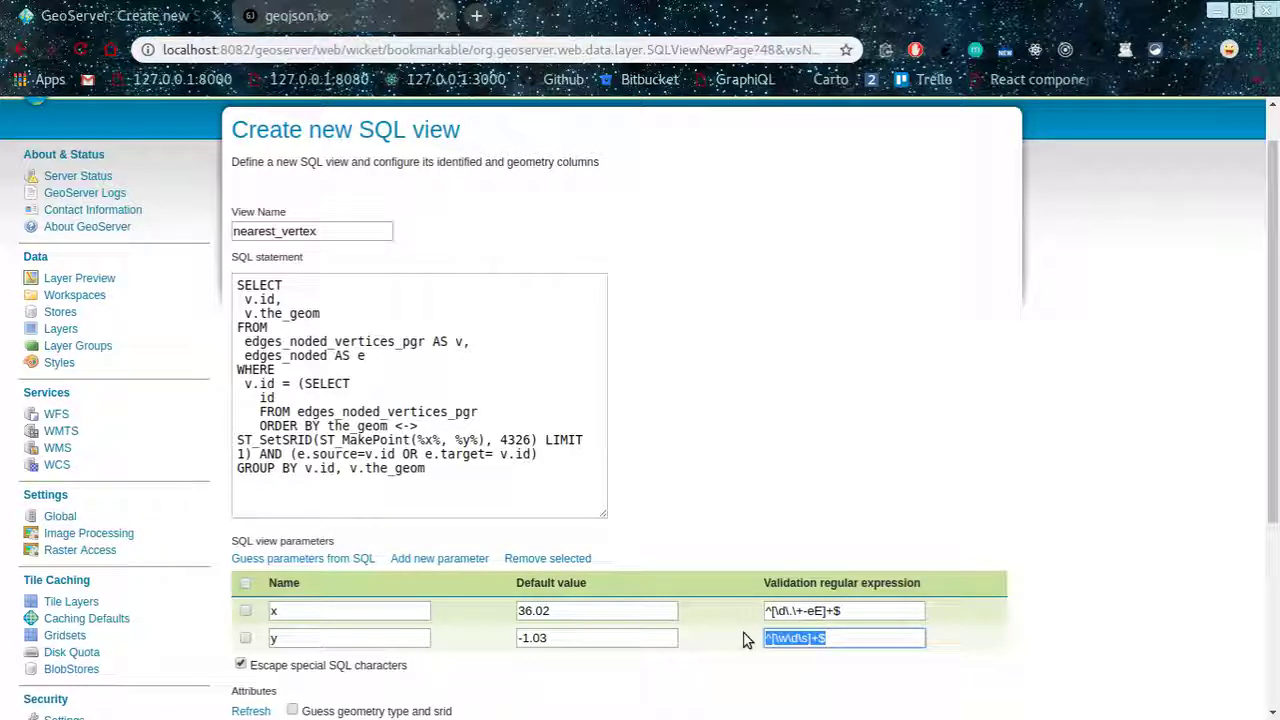
key(BackSpace)
drag(848, 611, 715, 620)
key(ctrl+c)
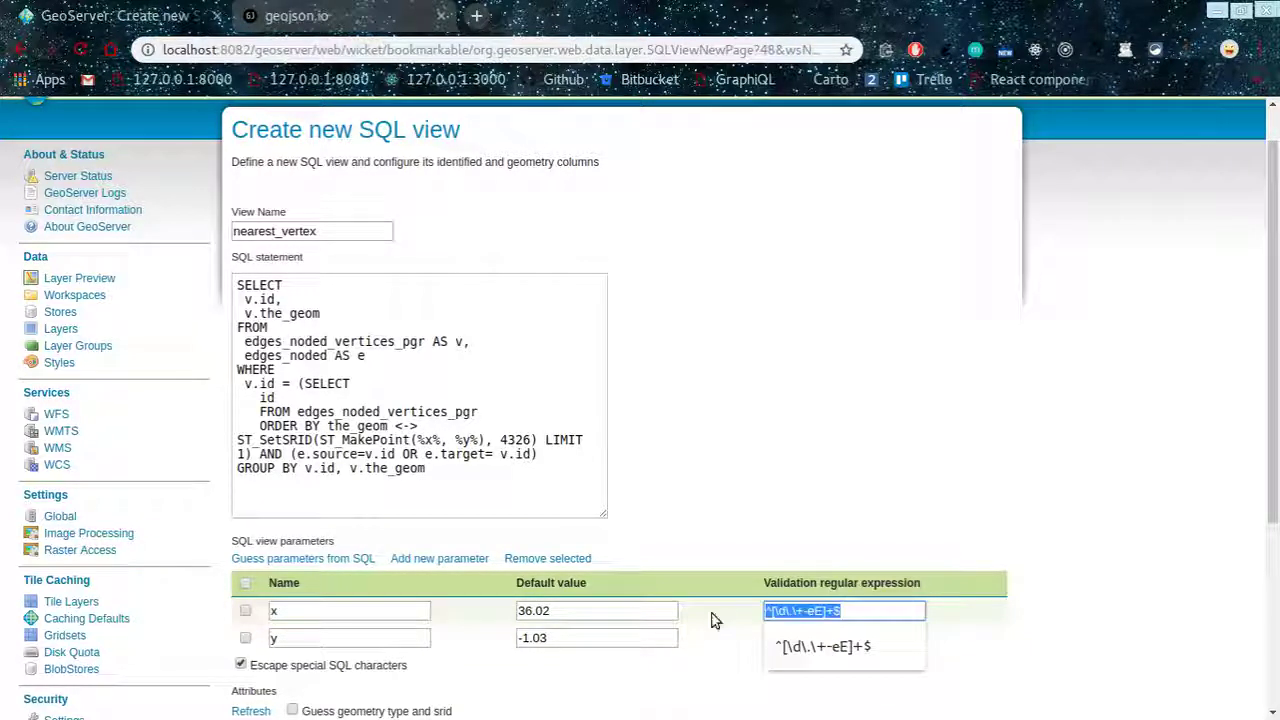
click(829, 637)
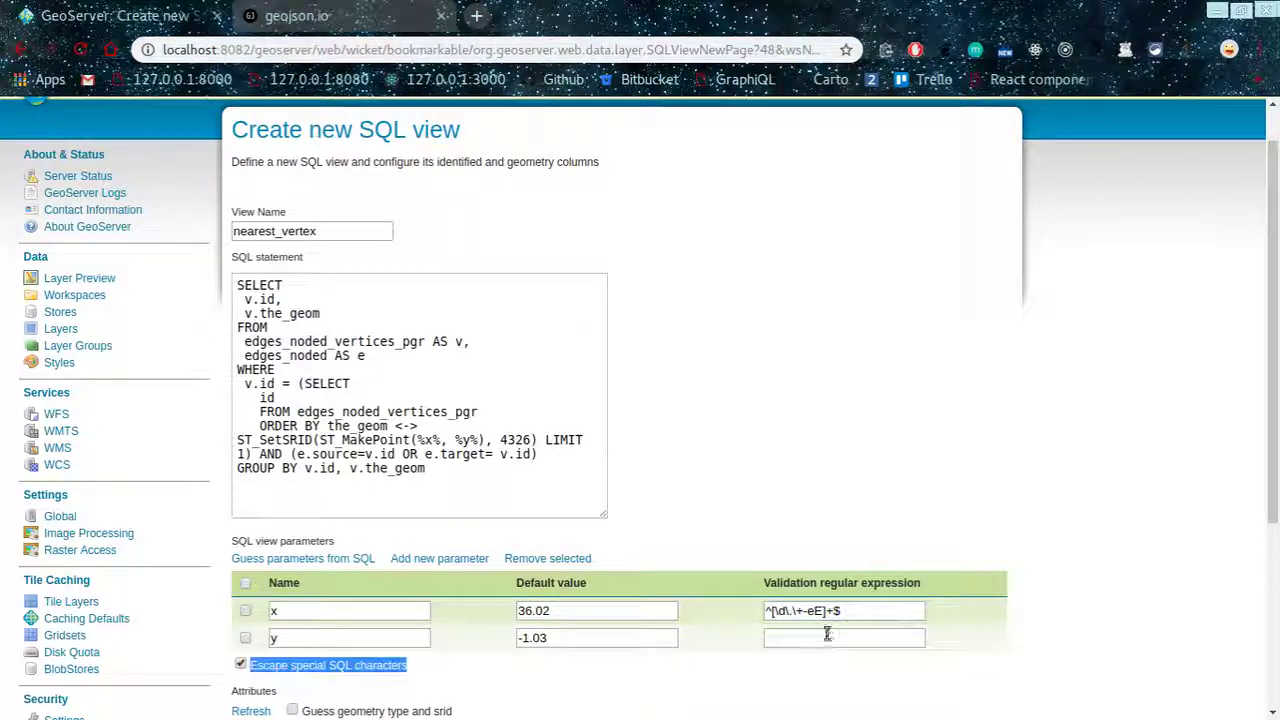
key(ctrl+v)
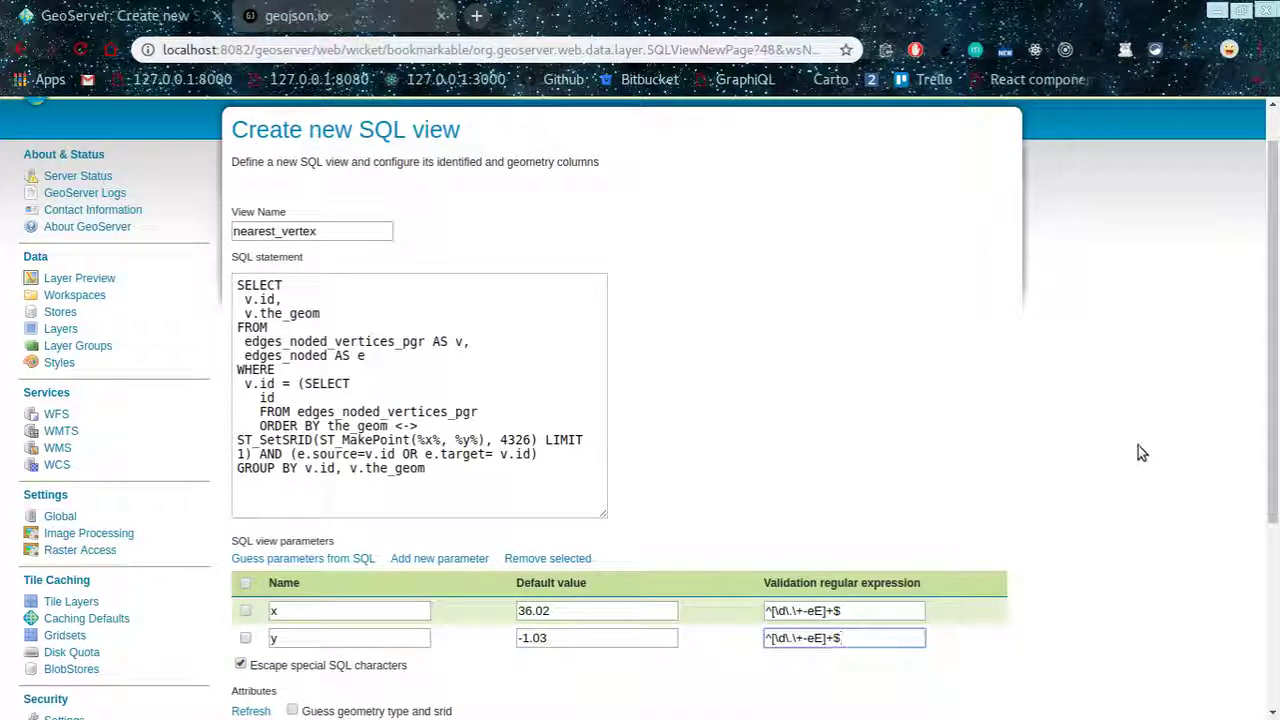
Save the nearest_vertex SQL view as a layer
scroll(1169, 404, down, 3)
scroll(1169, 404, up, 3)
scroll(1169, 404, down, 2)
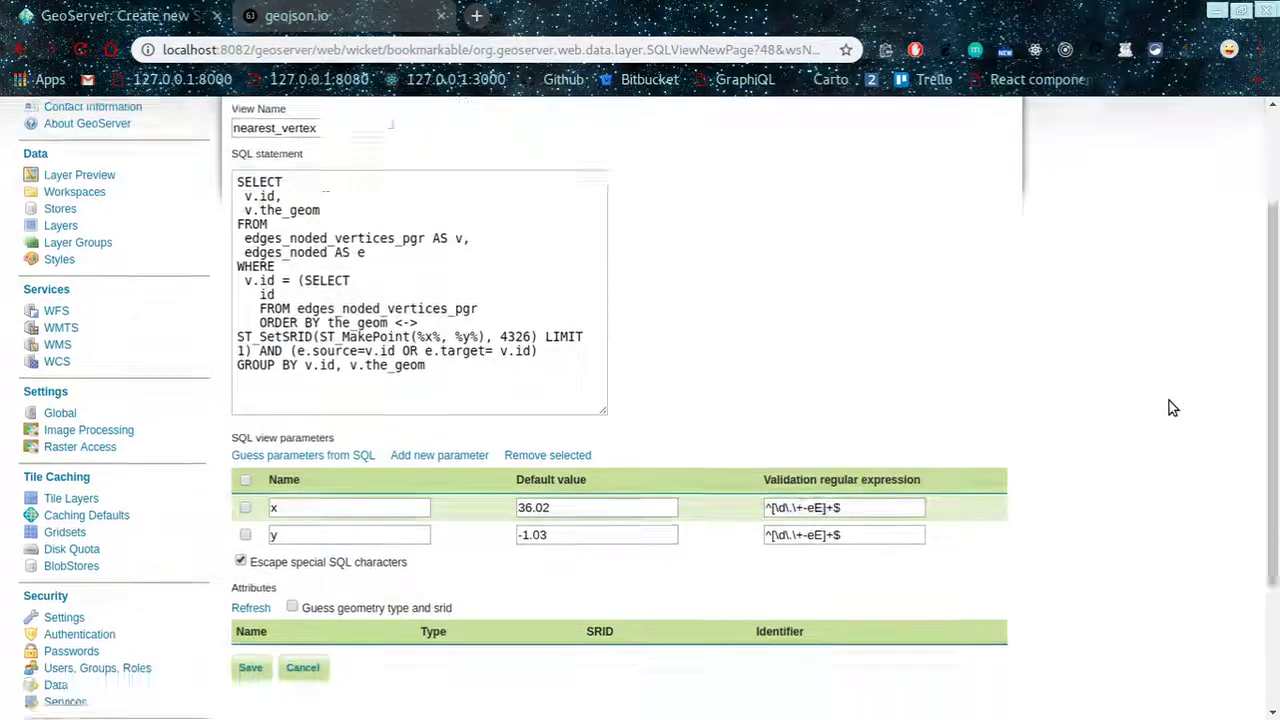
click(250, 524)
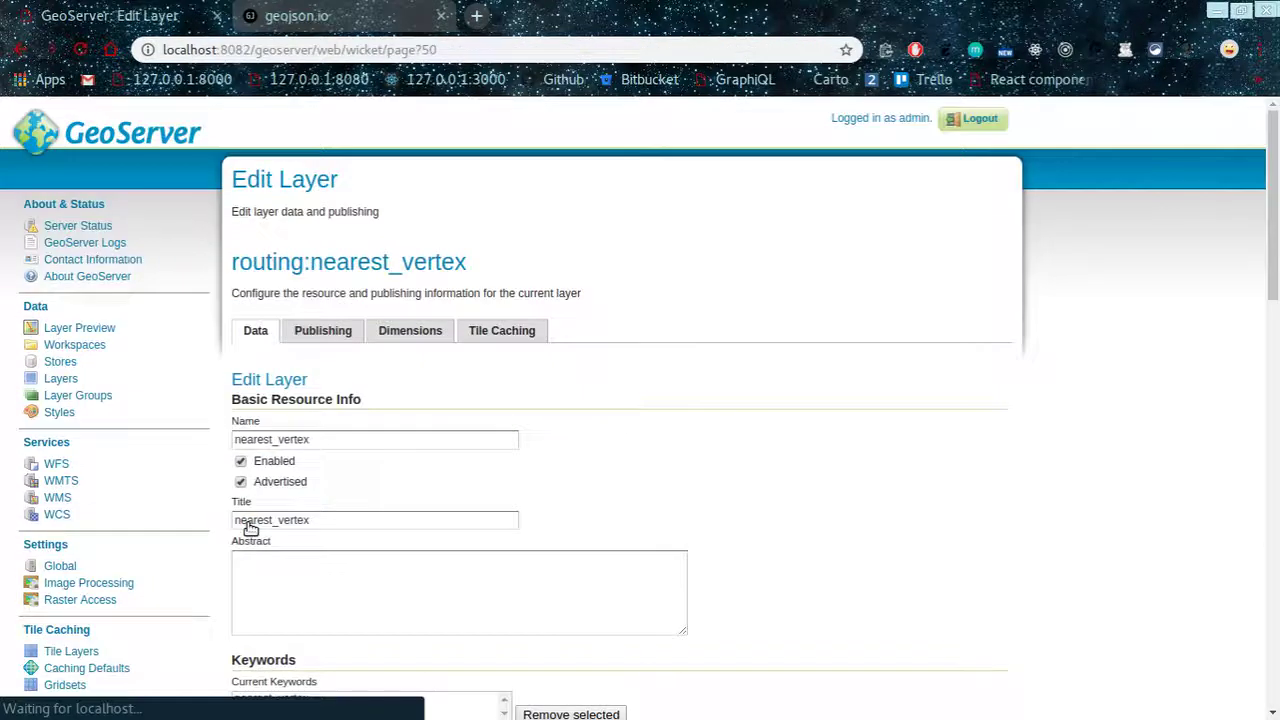
Set the layer's declared SRS to WGS 84 (EPSG:4326)
scroll(593, 351, down, 2)
scroll(600, 350, down, 3)
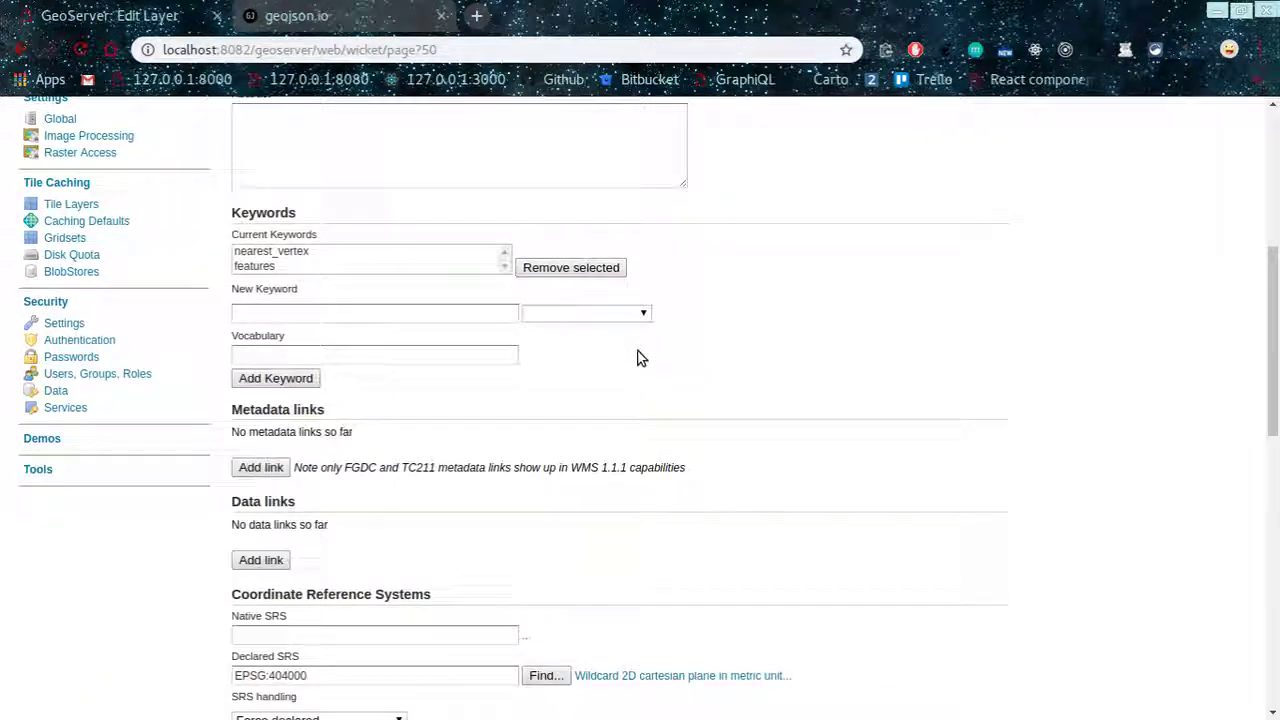
scroll(640, 357, down, 5)
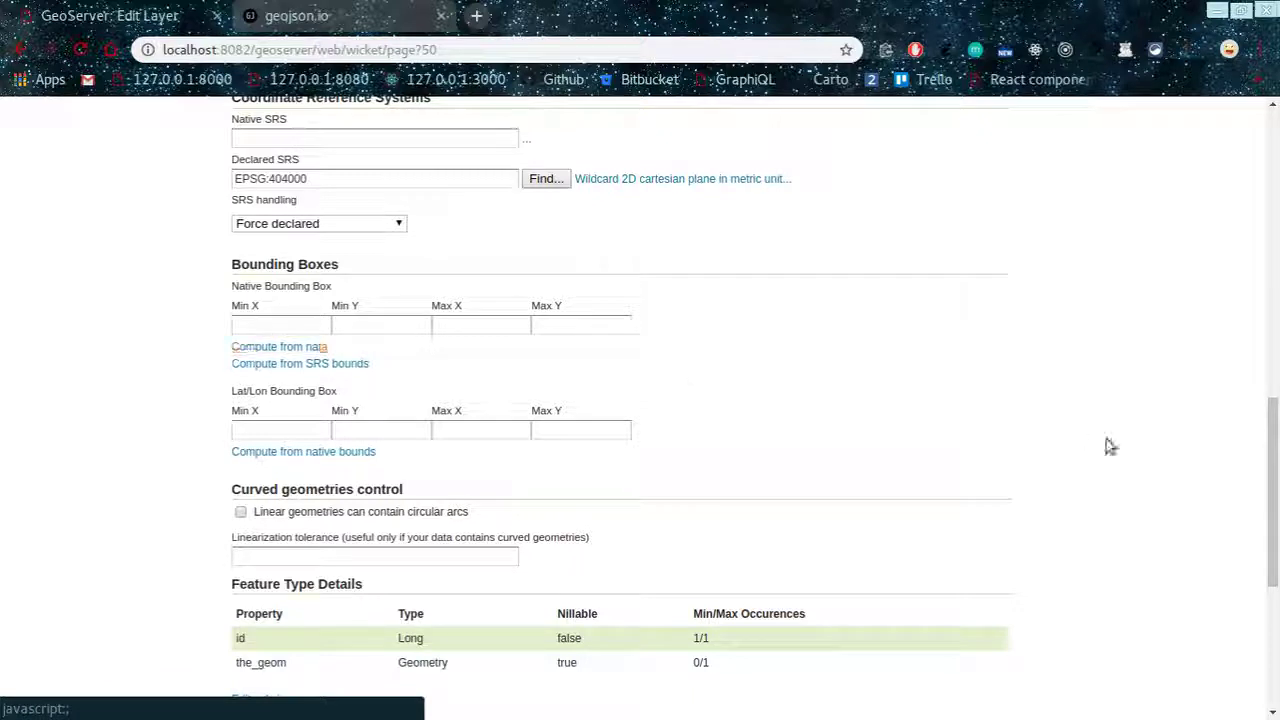
scroll(340, 363, up, 2)
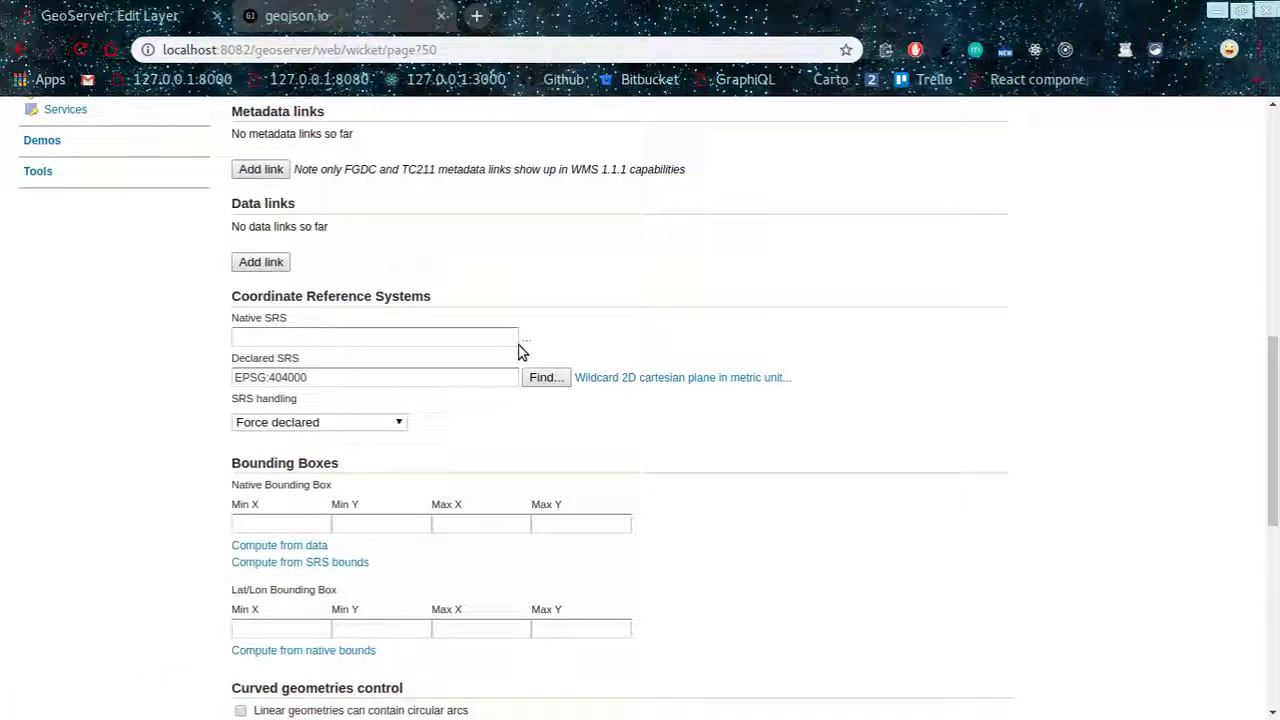
click(336, 378)
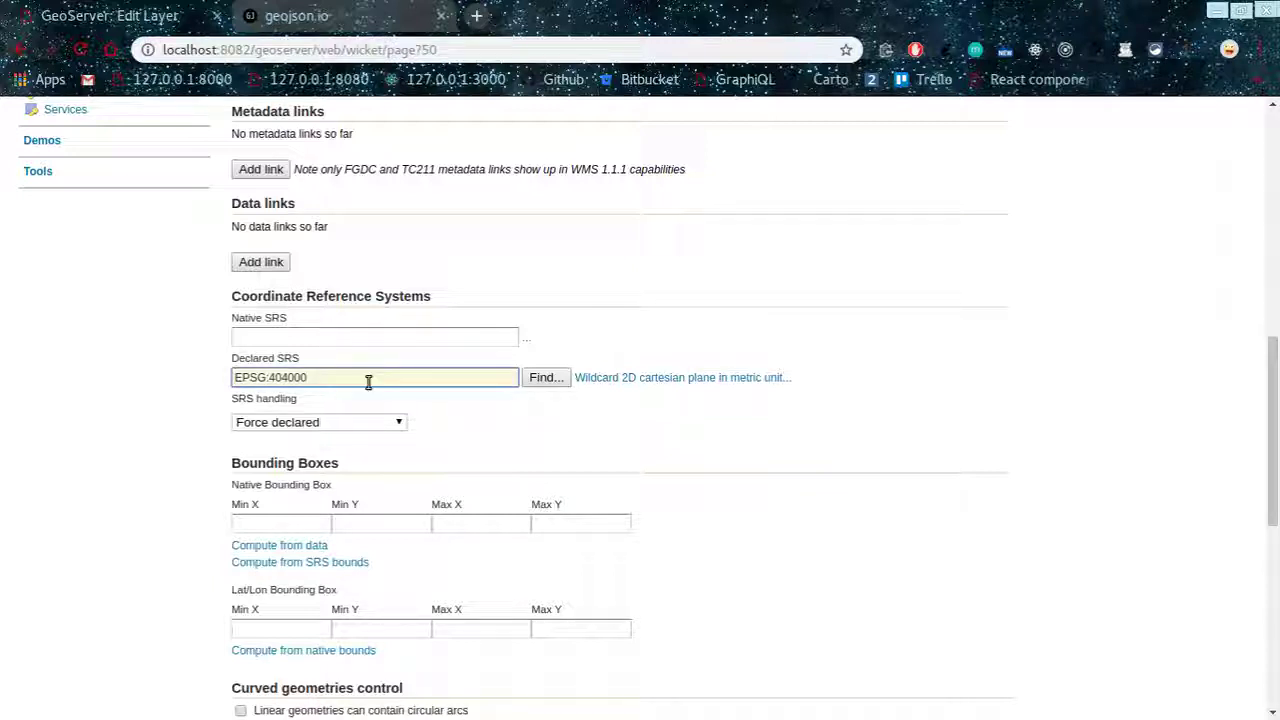
click(535, 378)
click(693, 237)
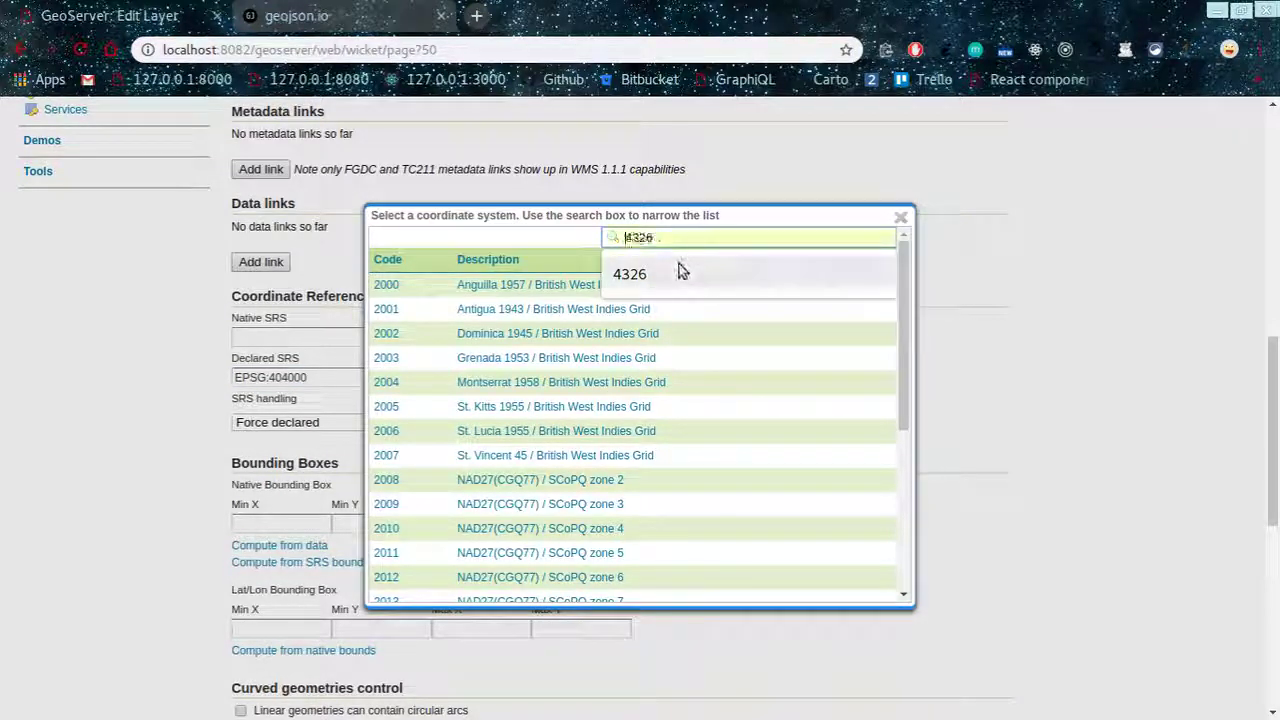
click(676, 266)
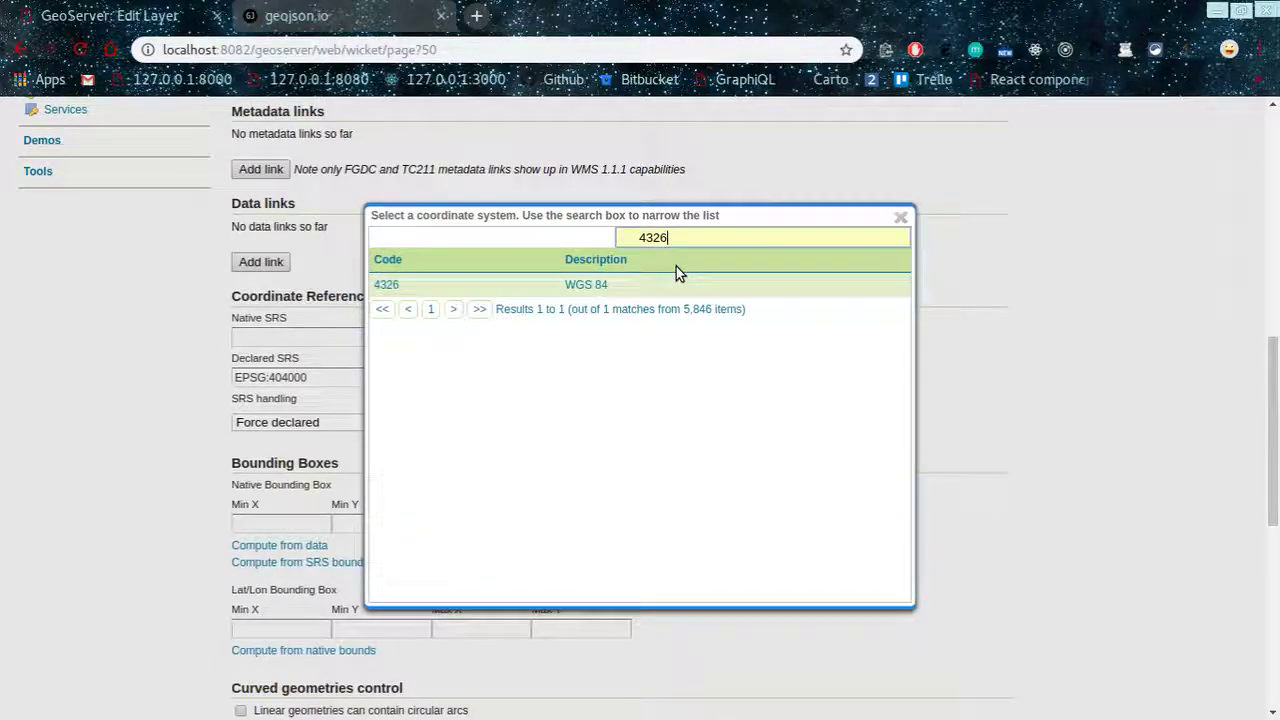
click(389, 286)
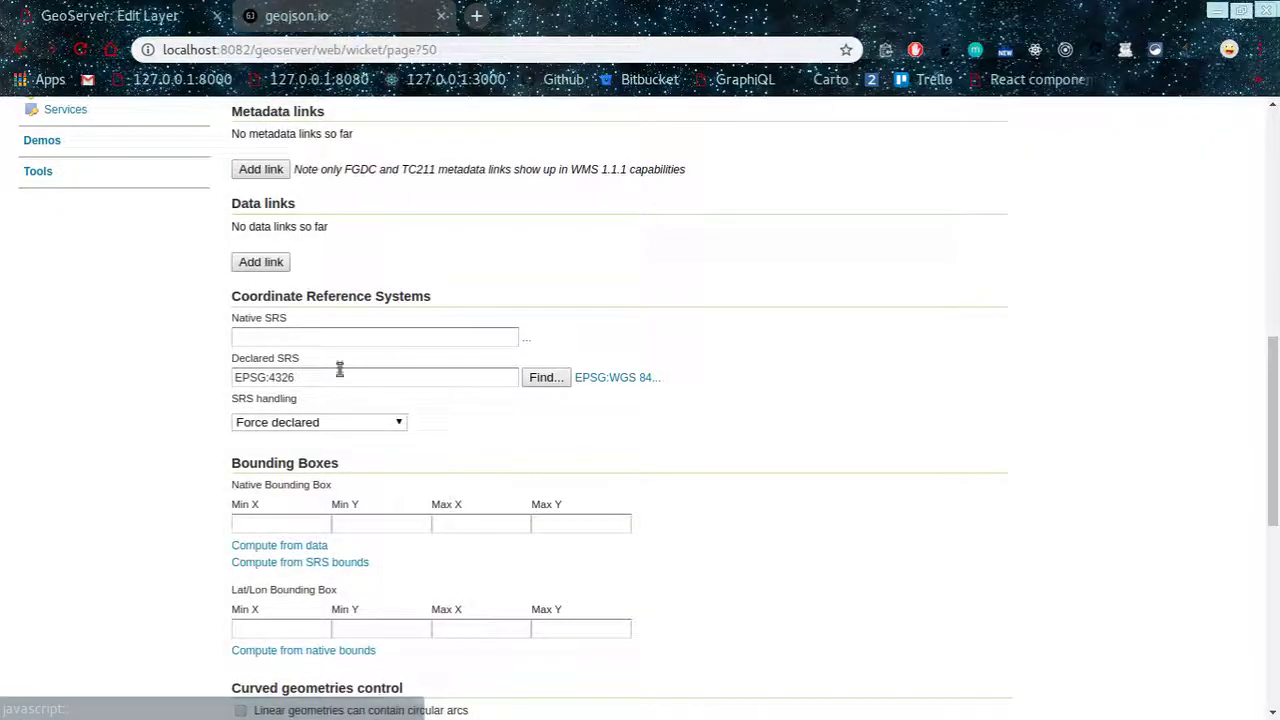
Compute the native and lat/lon bounding boxes
scroll(383, 424, down, 1)
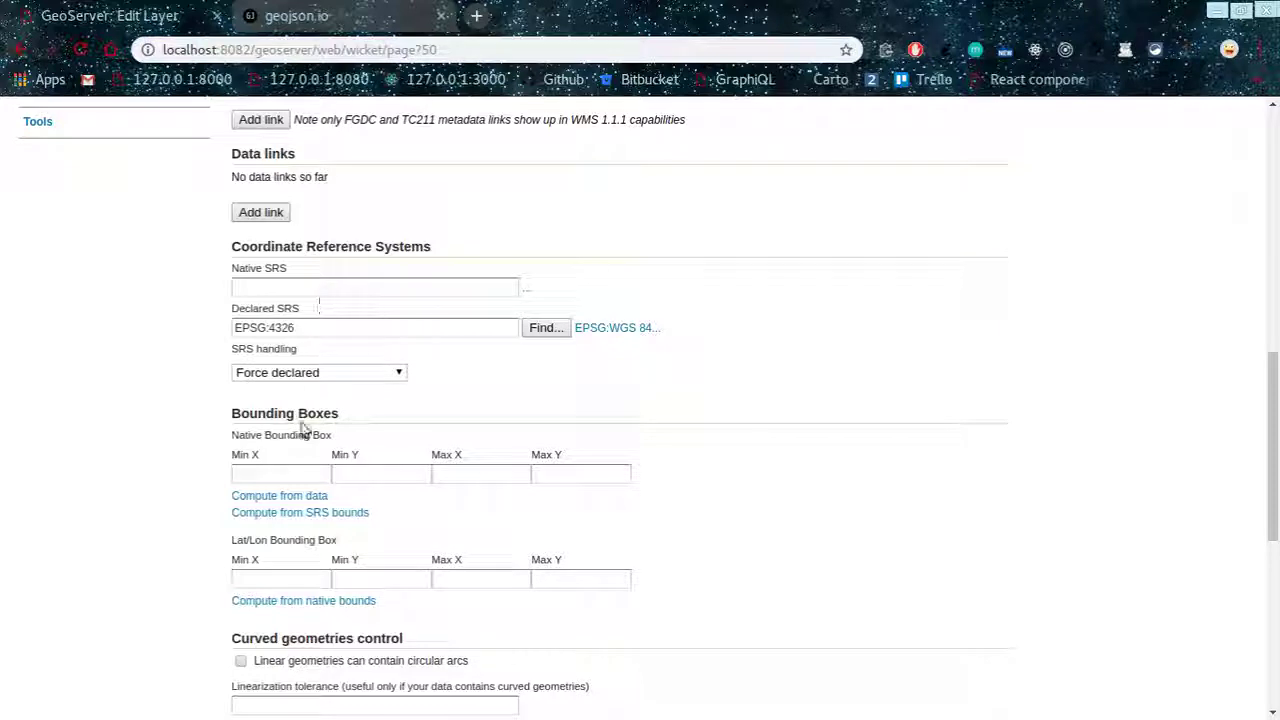
click(279, 495)
scroll(390, 470, down, 1)
scroll(390, 470, down, 1)
click(320, 363)
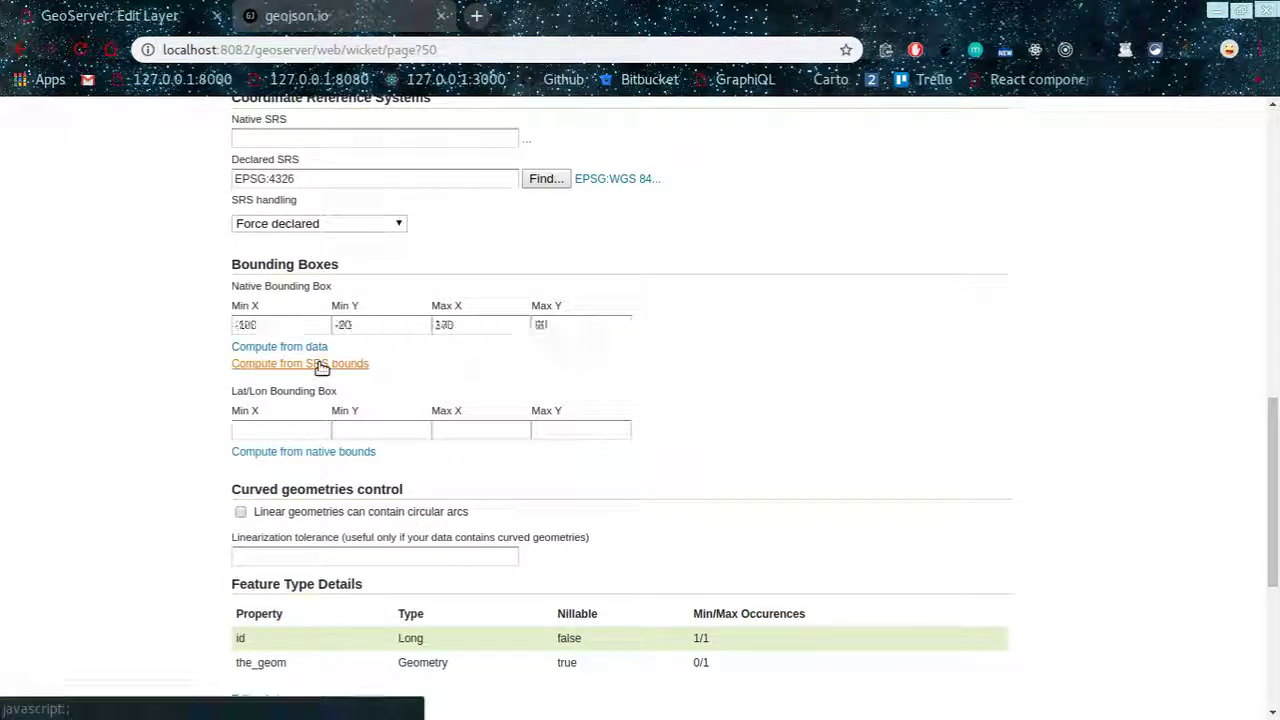
click(306, 452)
scroll(528, 394, down, 1)
scroll(528, 396, down, 2)
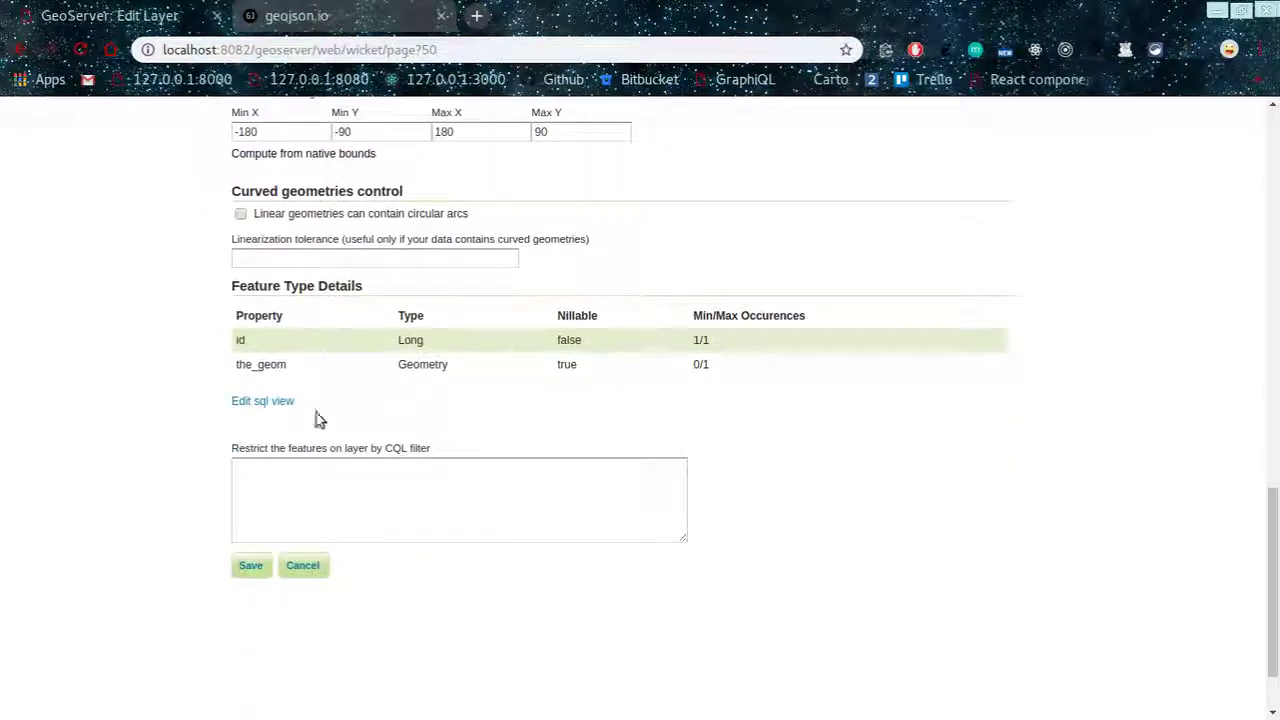
scroll(380, 388, up, 1)
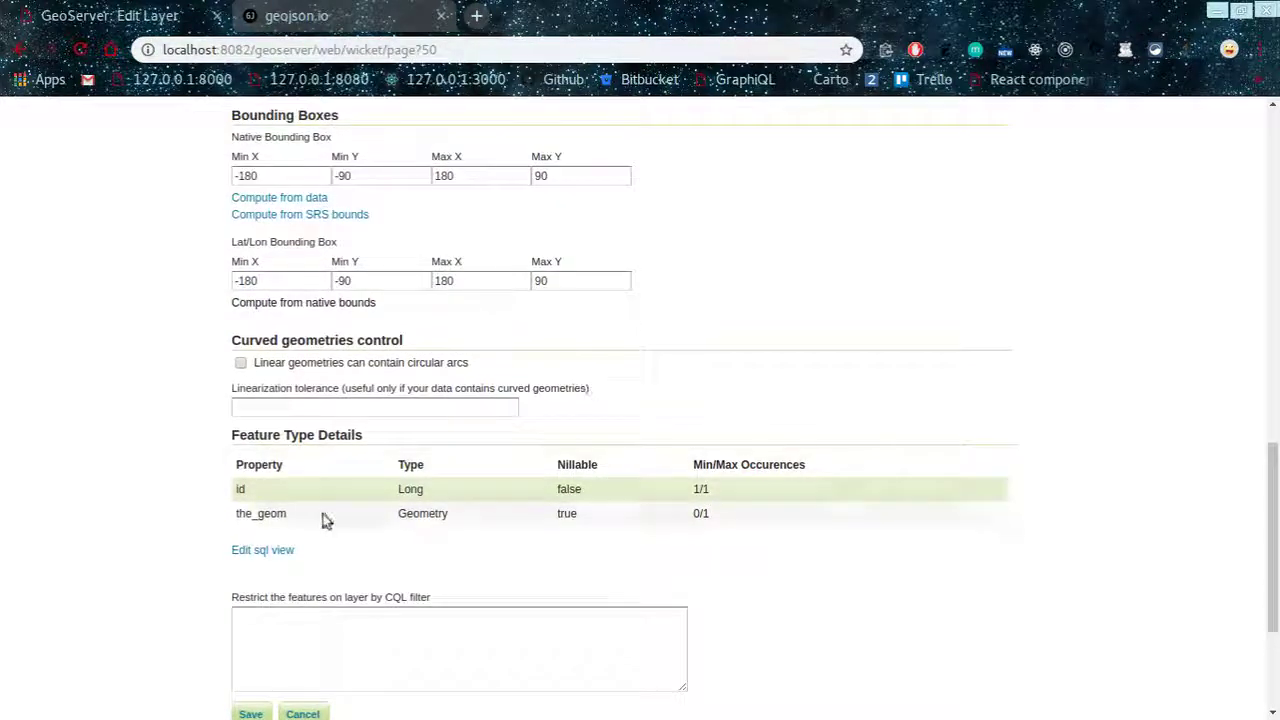
scroll(300, 540, up, 1)
scroll(285, 500, down, 2)
Type the_geom as Point, save the SQL view, then save the nearest_vertex layer
click(285, 452)
scroll(300, 470, down, 3)
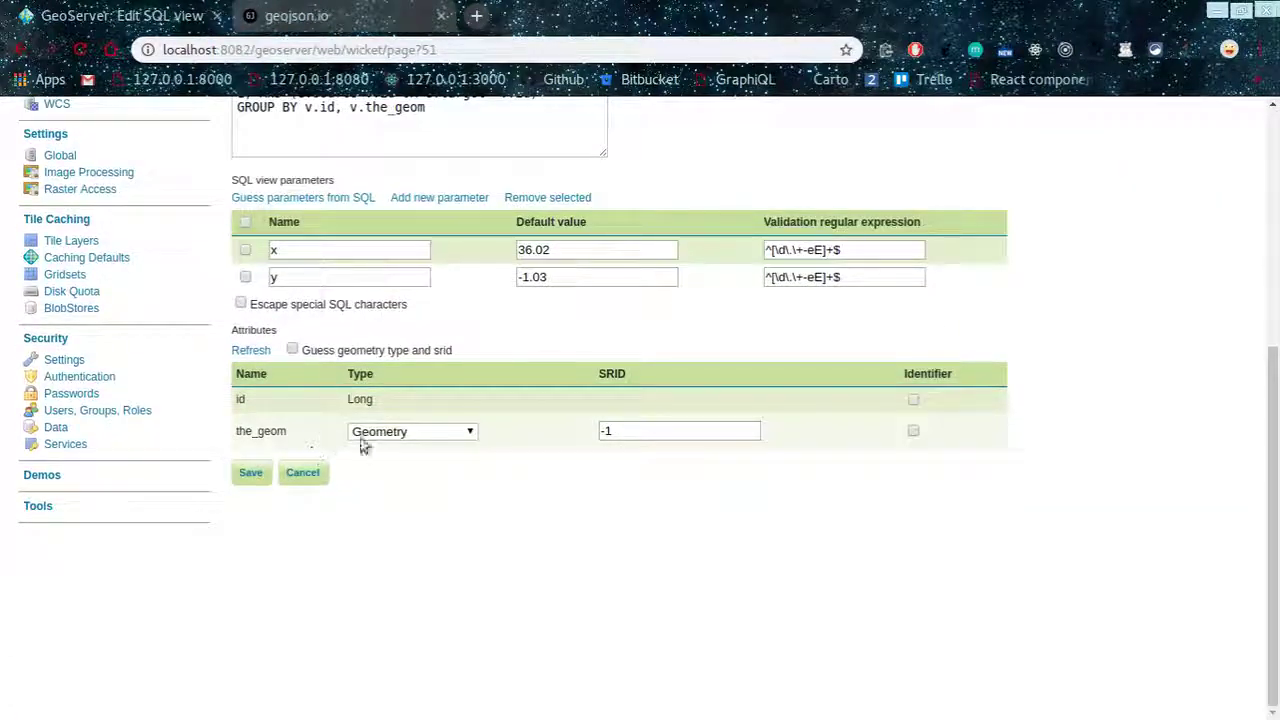
click(405, 433)
click(372, 482)
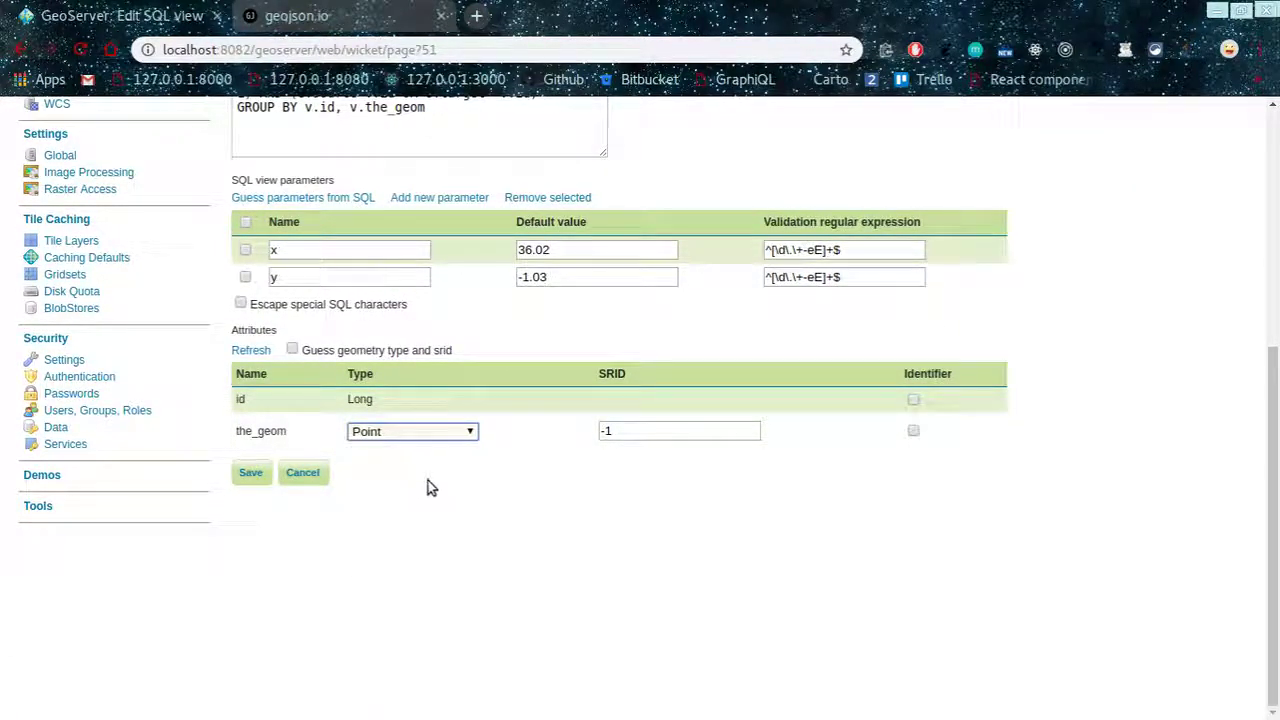
scroll(420, 490, up, 4)
scroll(428, 497, down, 4)
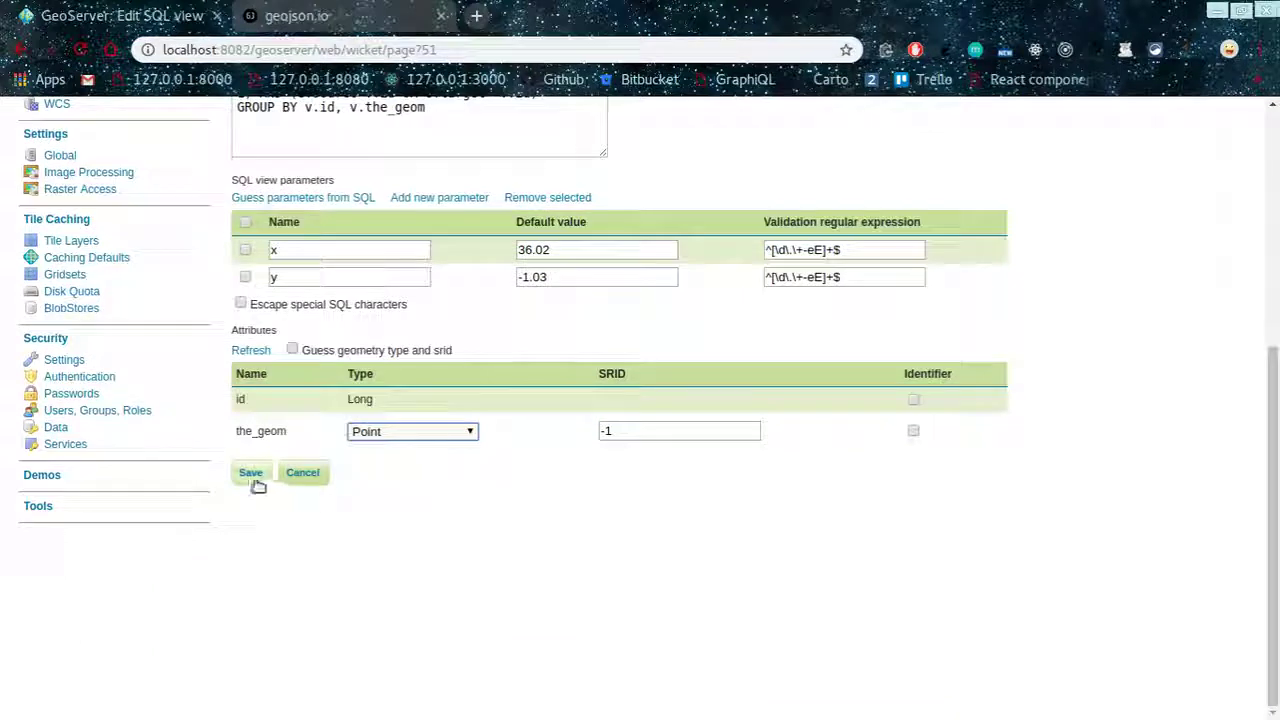
click(252, 480)
scroll(613, 443, down, 10)
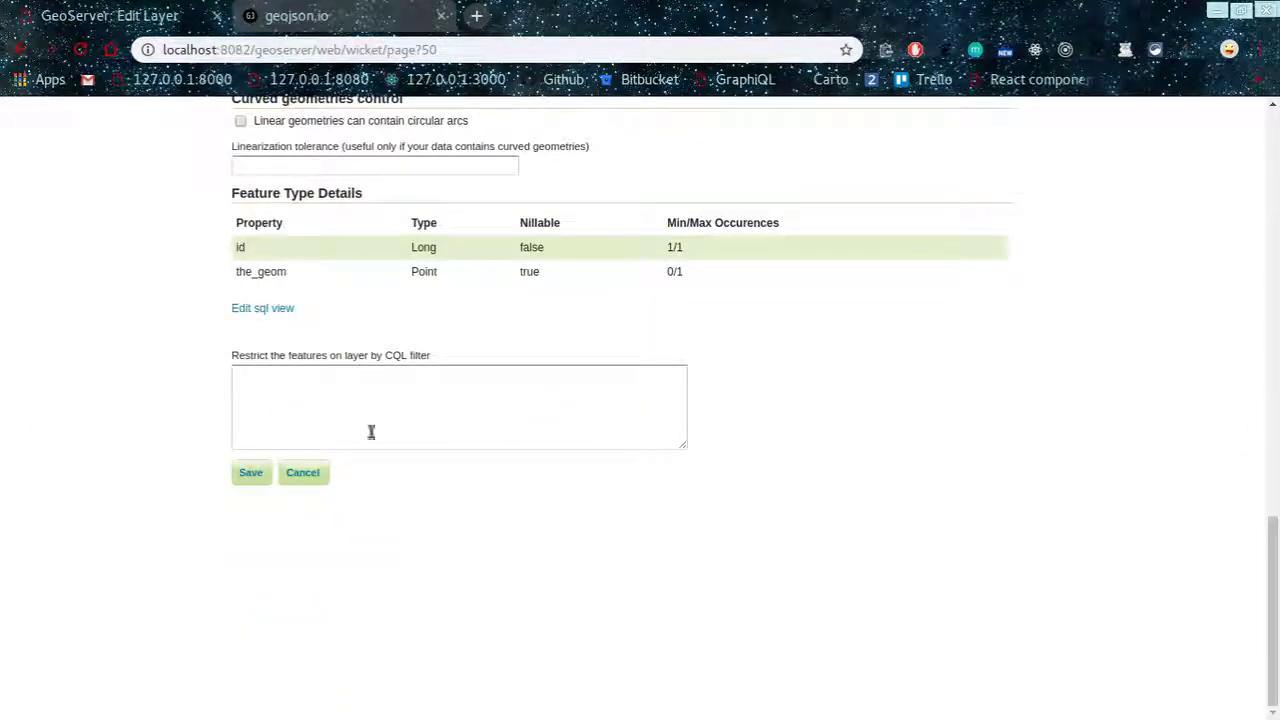
click(261, 477)
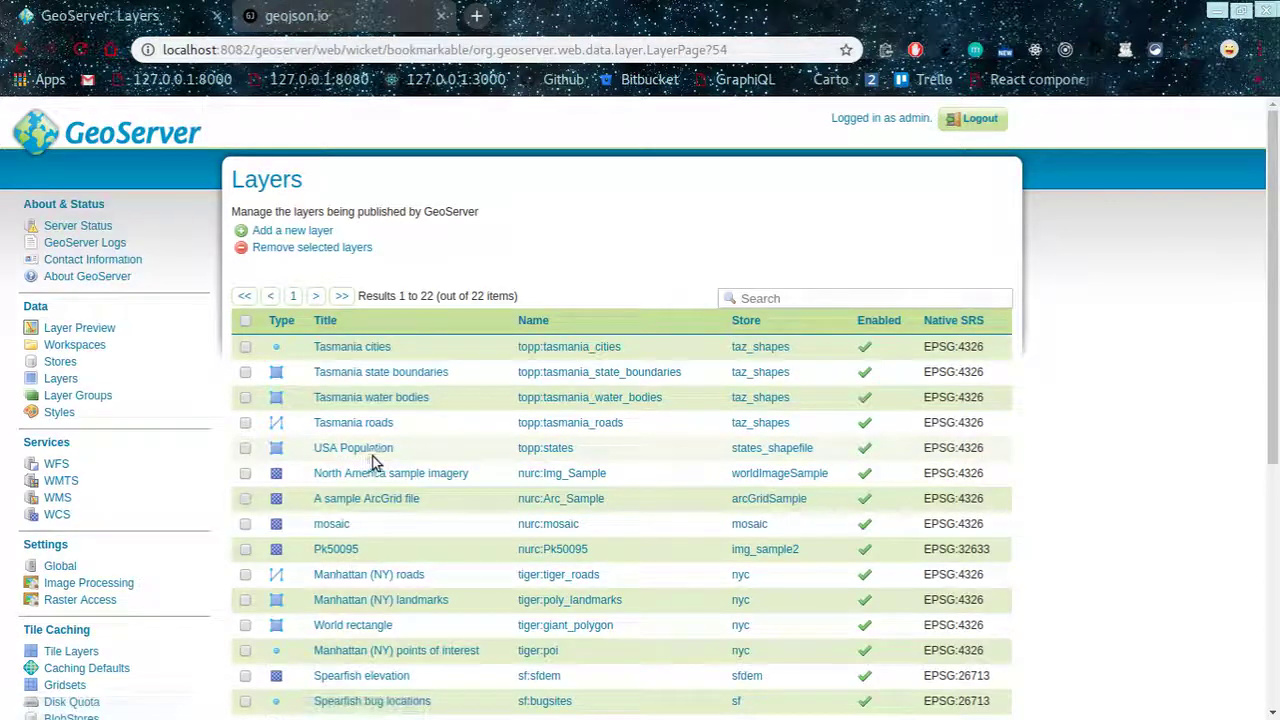
scroll(404, 452, down, 5)
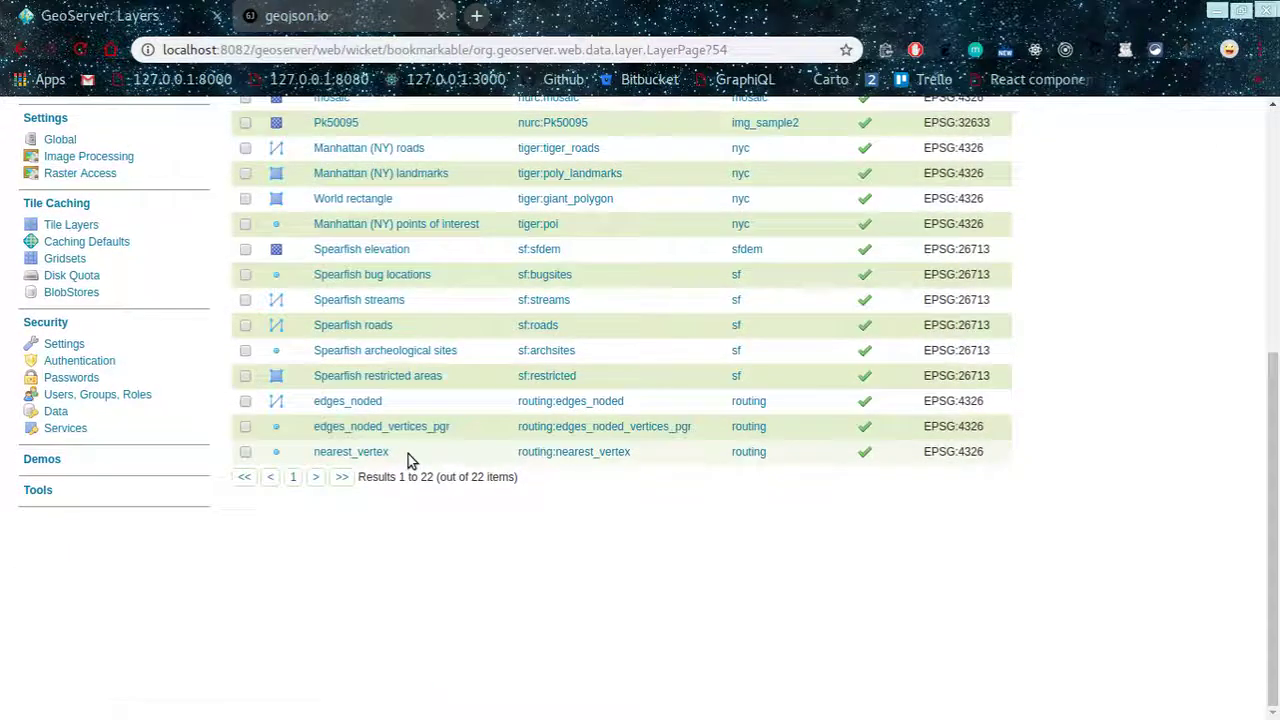
click(578, 405)
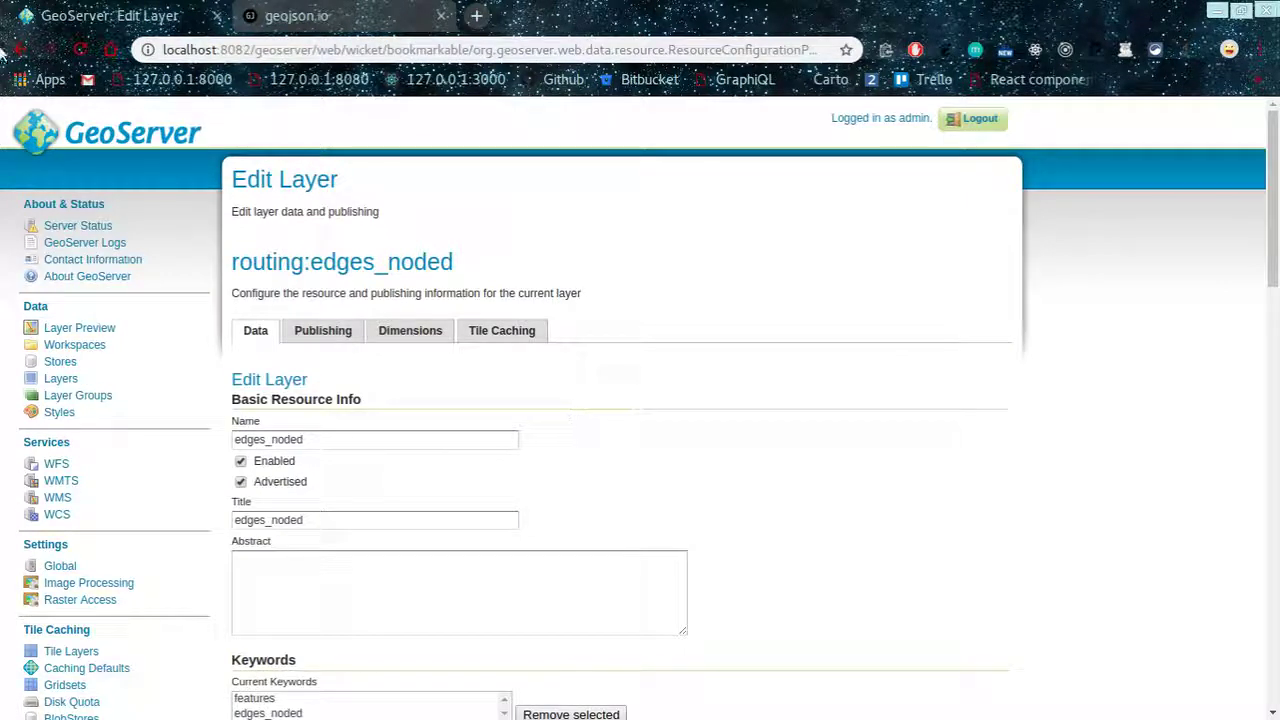
click(14, 48)
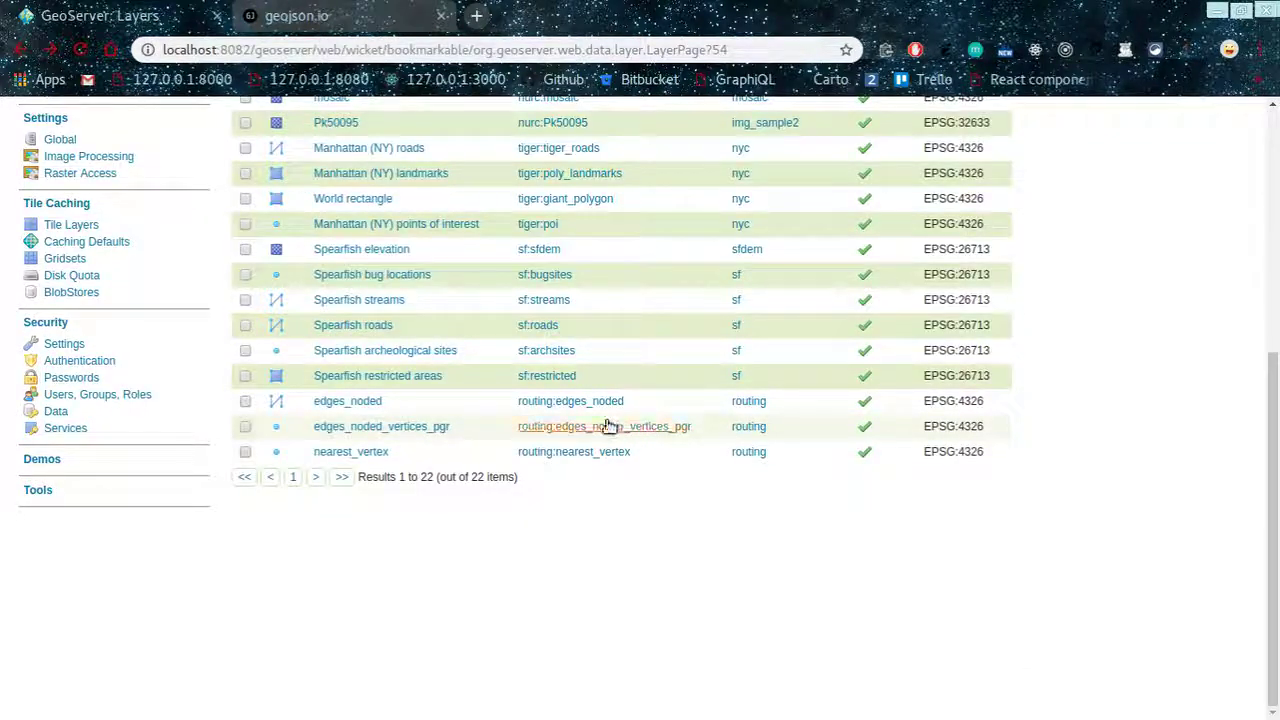
scroll(620, 425, up, 3)
click(60, 233)
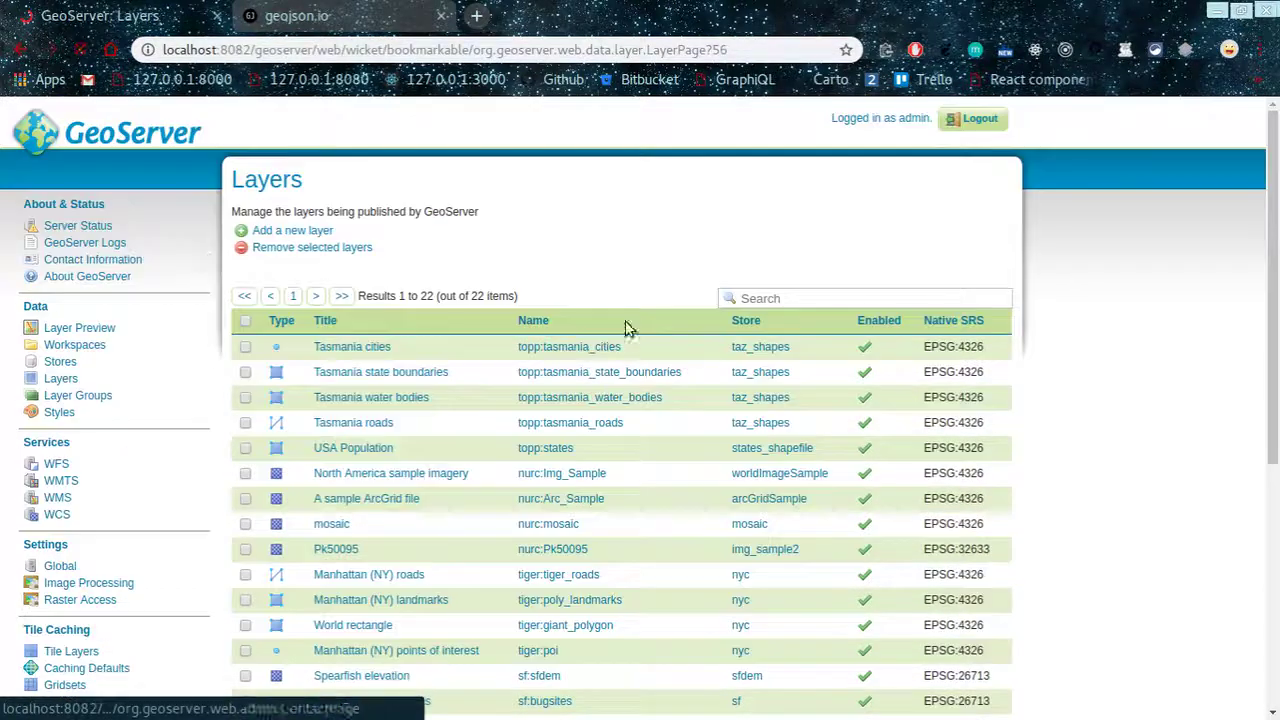
scroll(600, 480, down, 3)
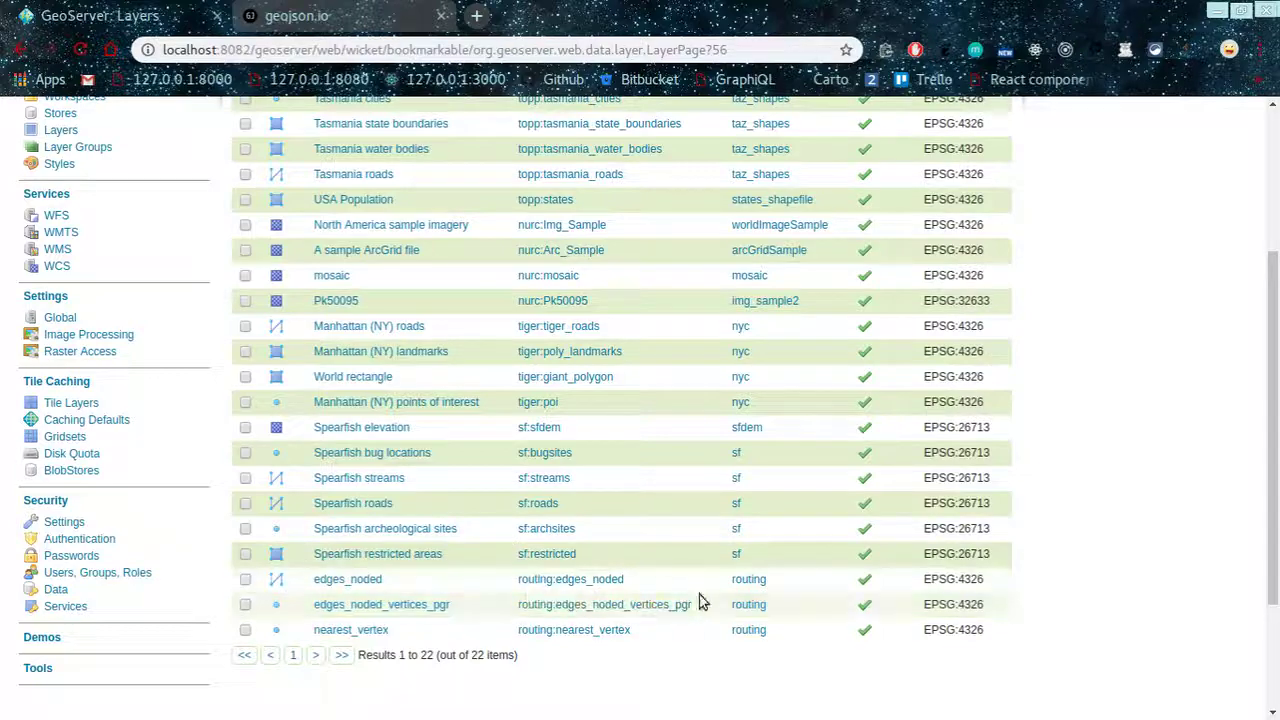
scroll(690, 603, up, 3)
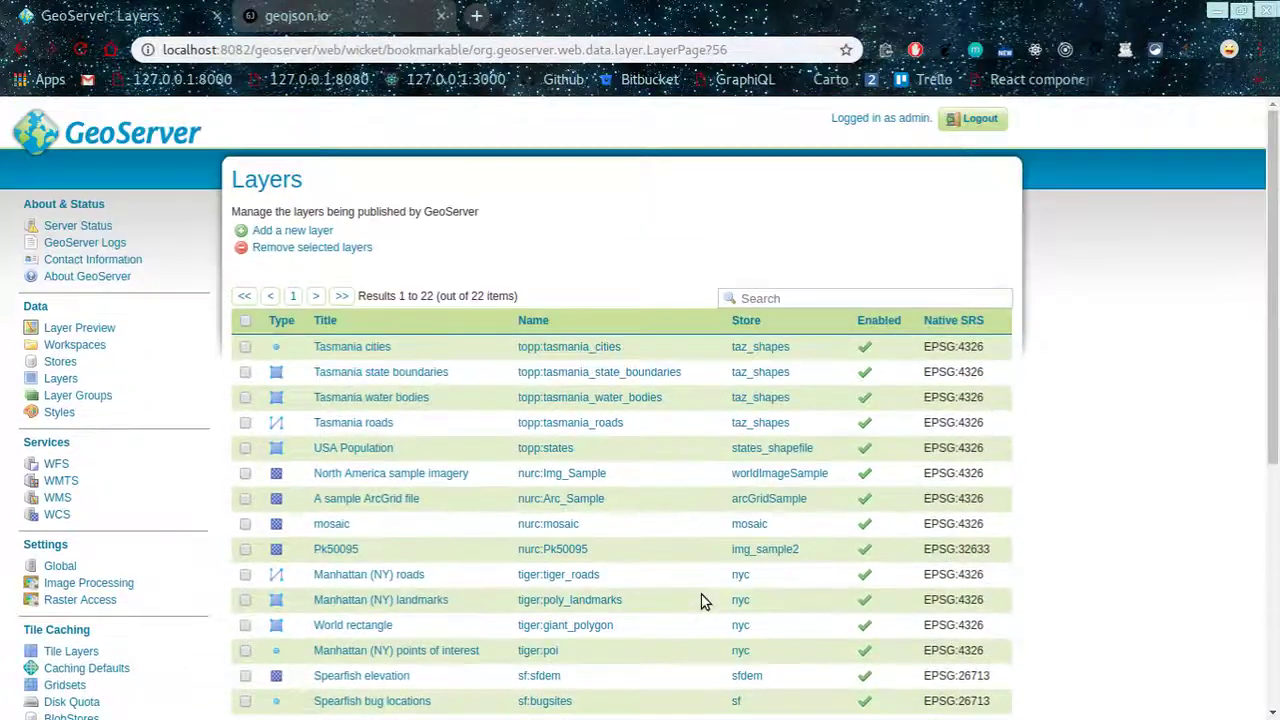
click(105, 329)
Preview the routing:edges_noded road network in OpenLayers, then bring the geojson.io point map forward
scroll(476, 356, down, 6)
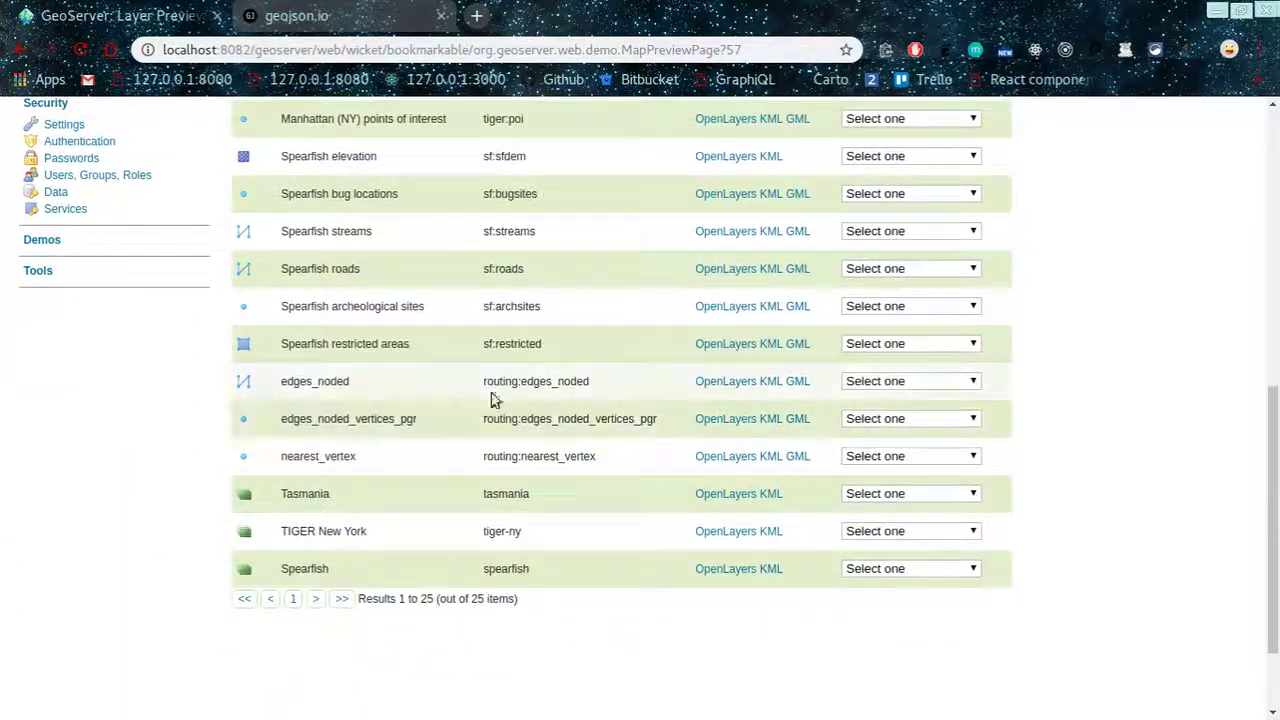
click(712, 386)
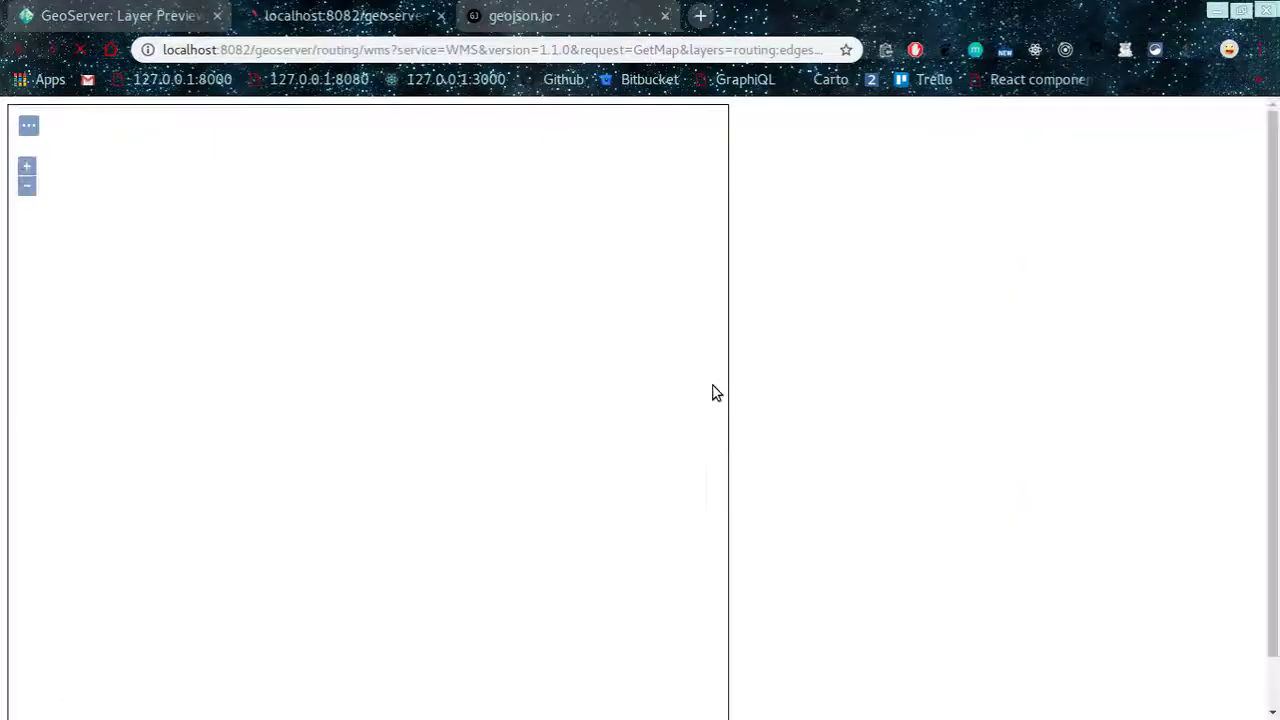
drag(418, 460, 423, 408)
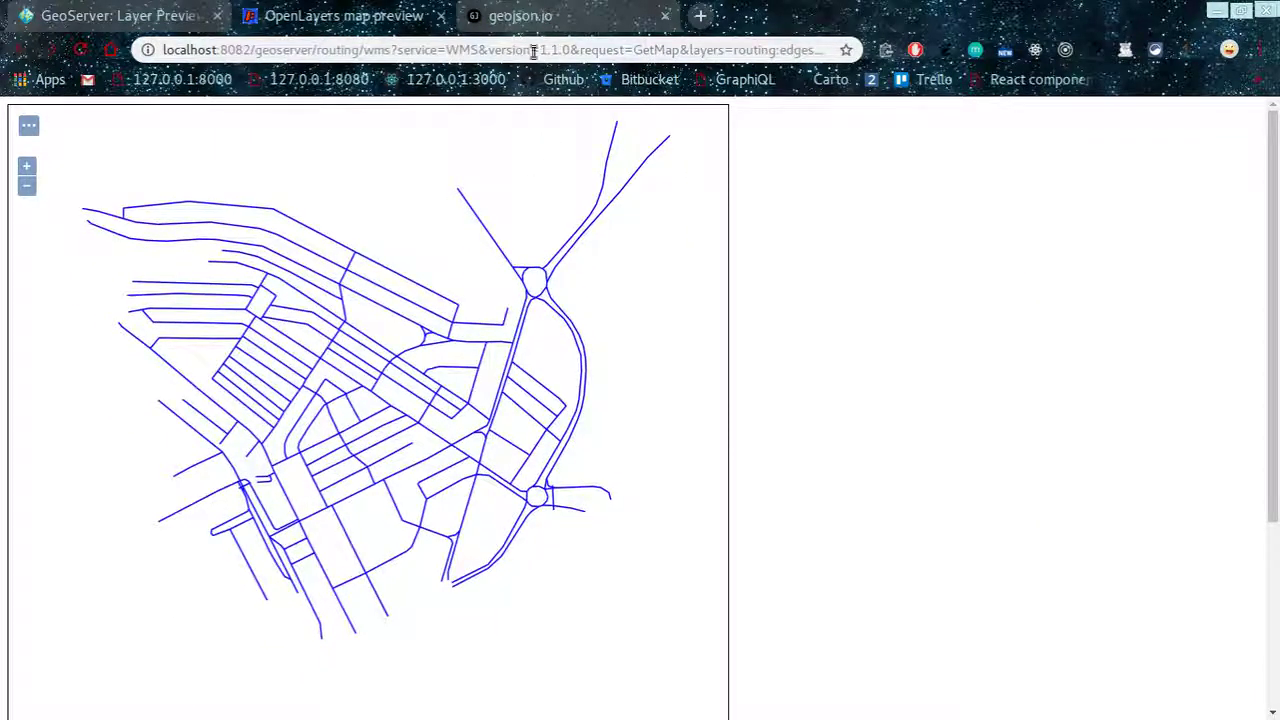
click(522, 15)
drag(482, 498, 422, 507)
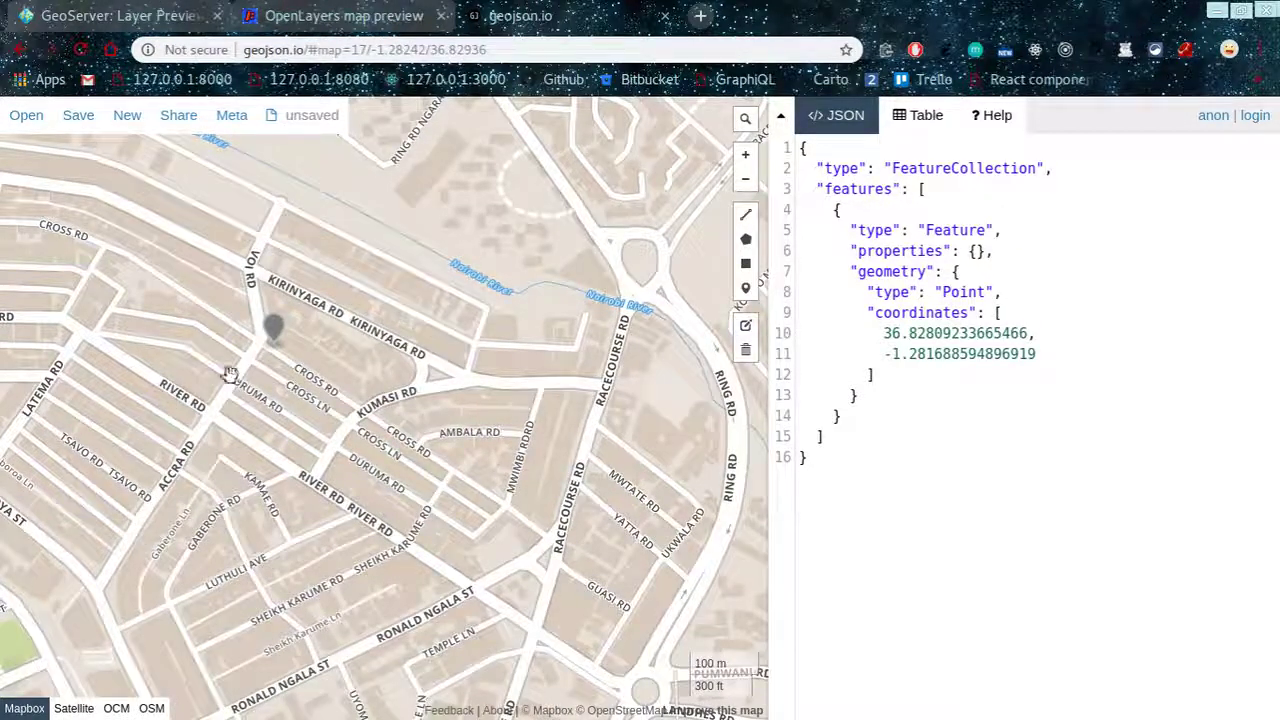
Centre and zoom the geojson.io street map one level in on the point near Voi Rd and Kirinyaga Rd
click(276, 330)
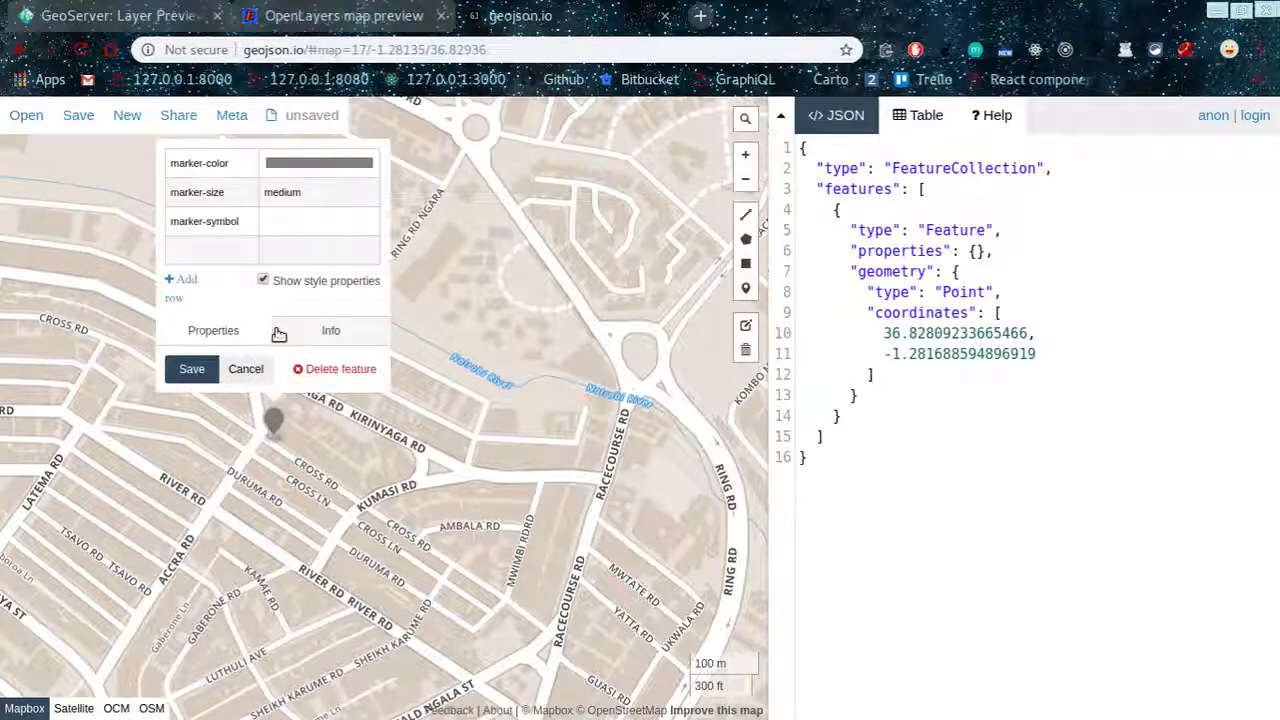
drag(571, 634, 551, 503)
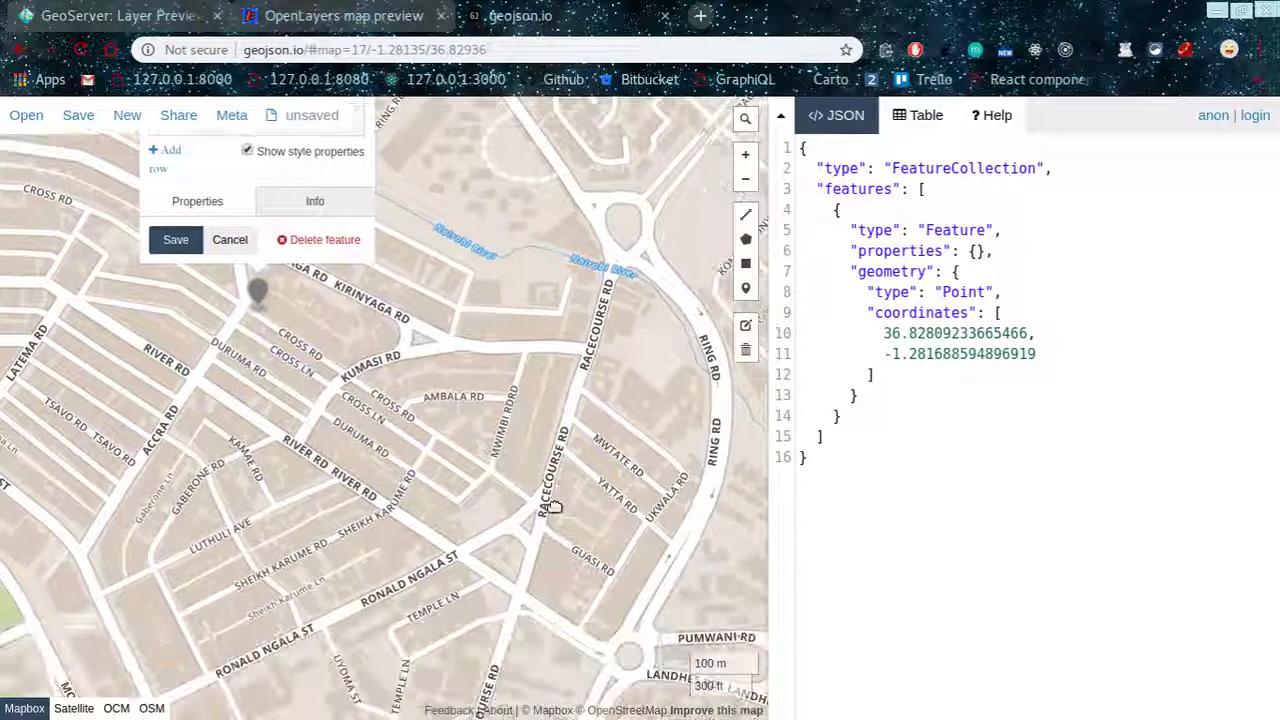
drag(623, 634, 626, 667)
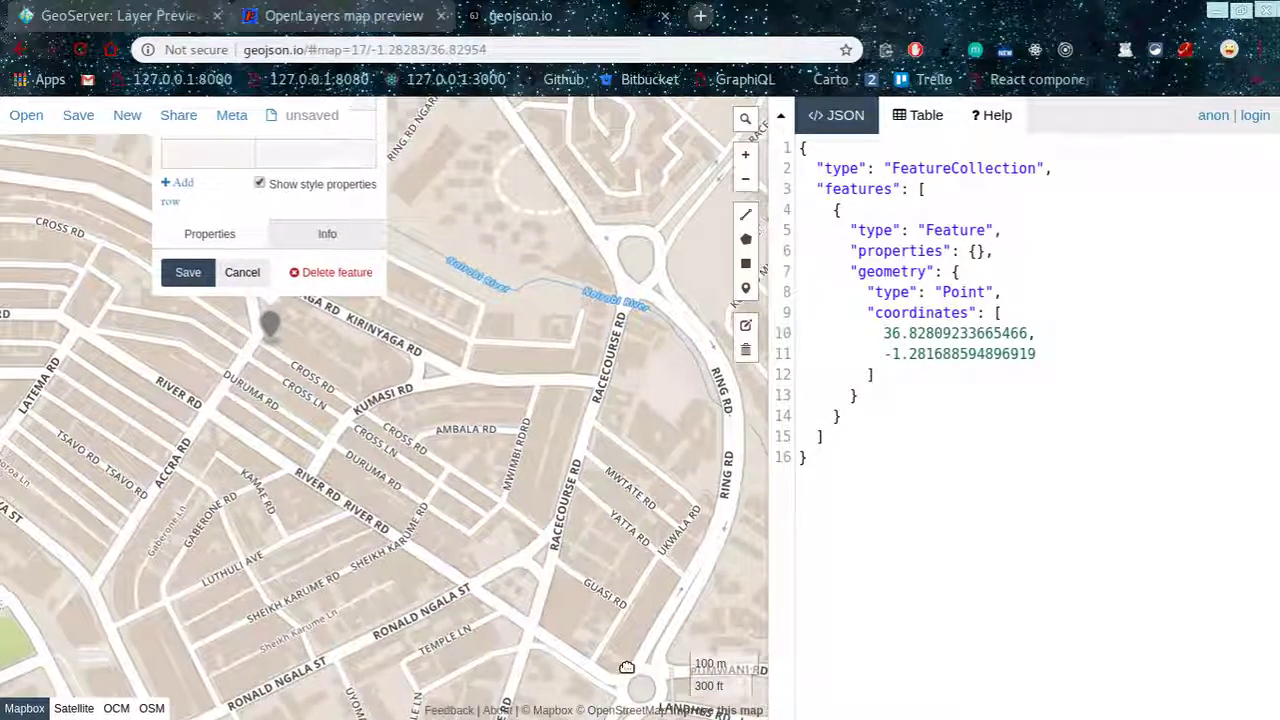
click(268, 322)
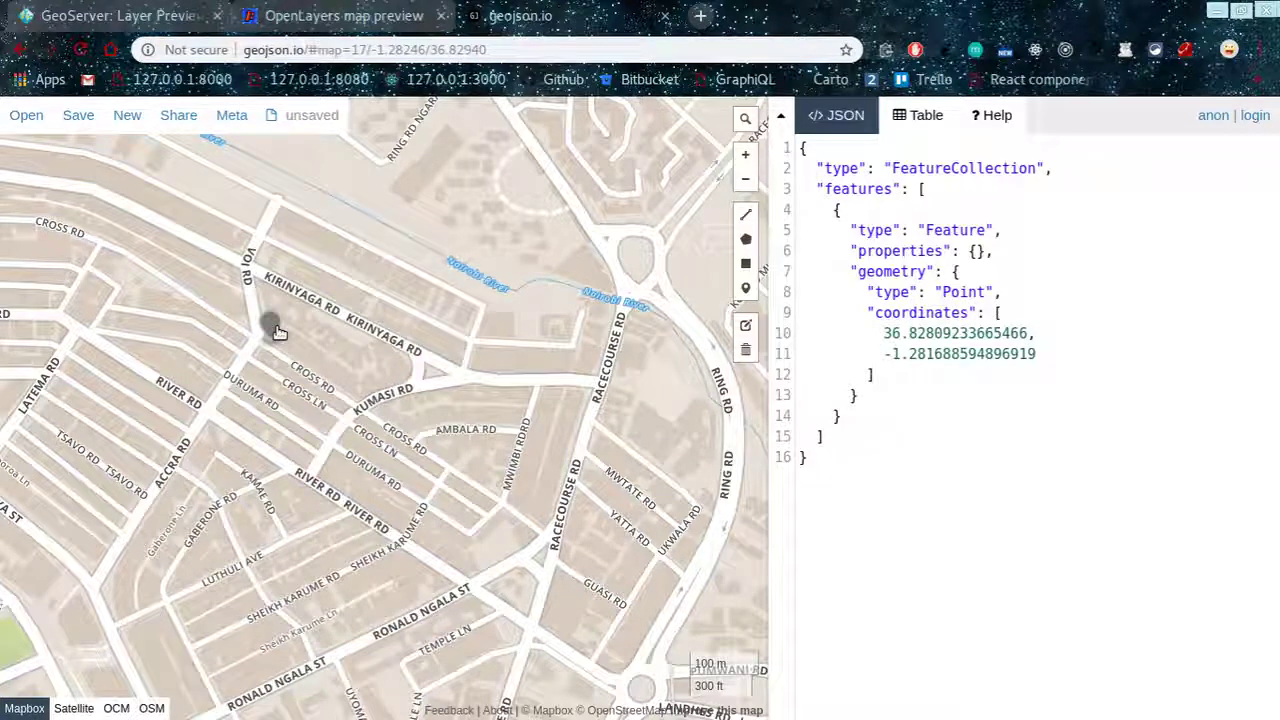
drag(286, 356, 276, 398)
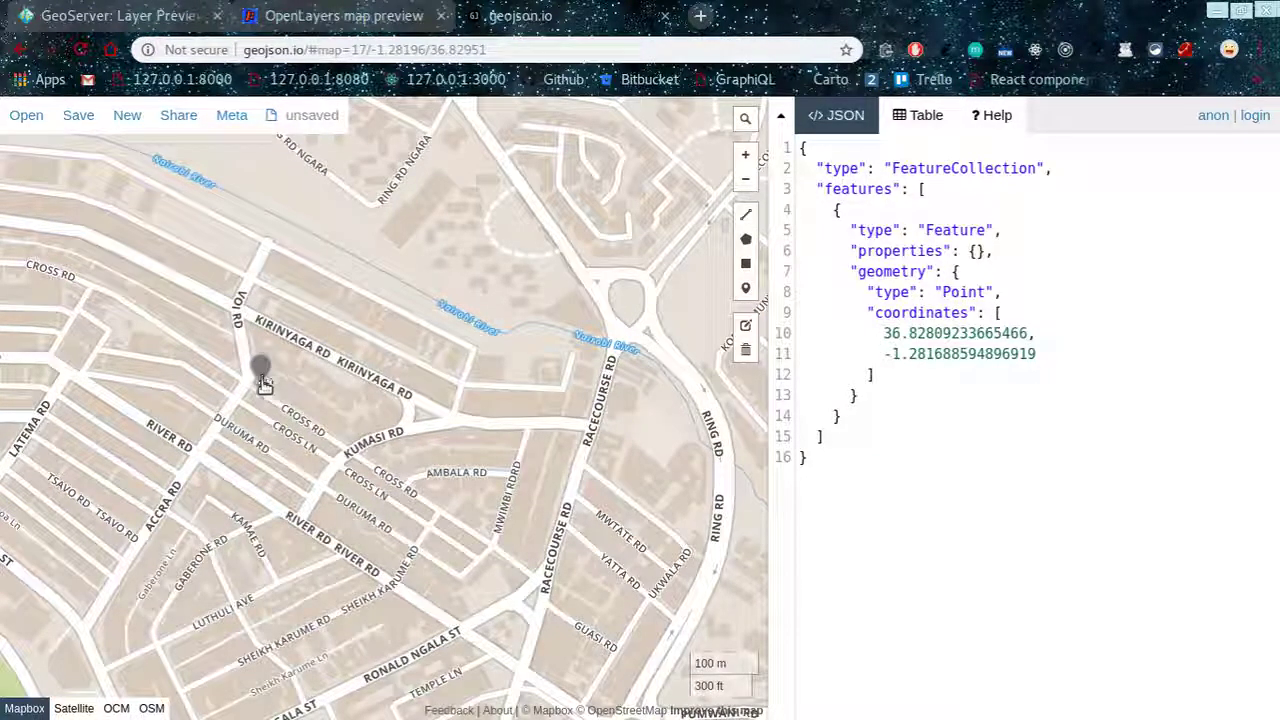
scroll(264, 380, up, 2)
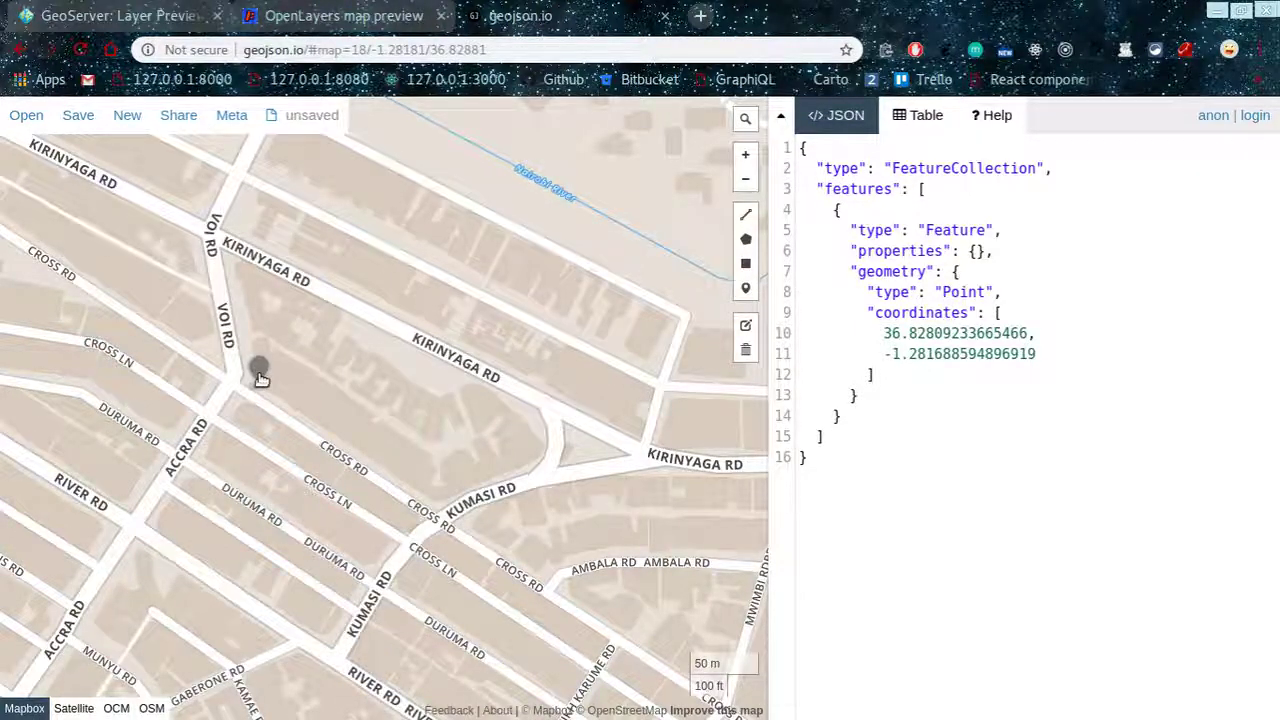
Select the point's two coordinate lines in the geojson.io JSON editor
click(260, 380)
click(297, 433)
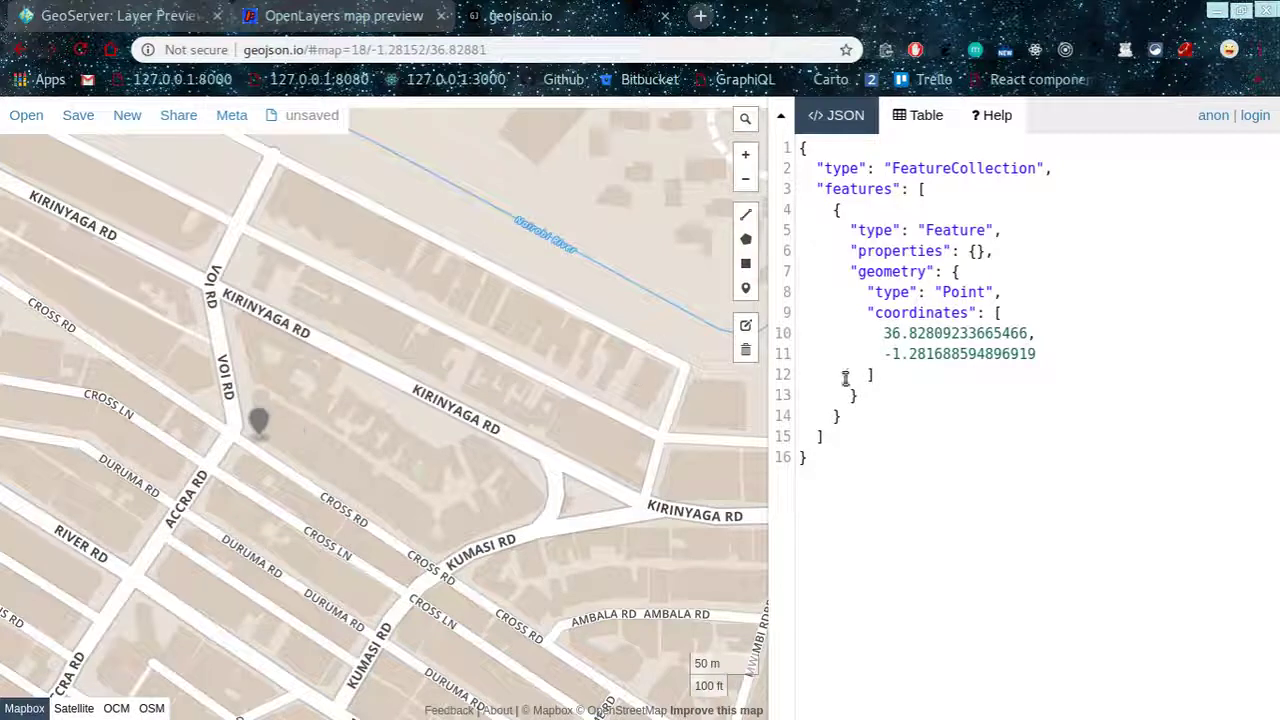
drag(1062, 363, 890, 338)
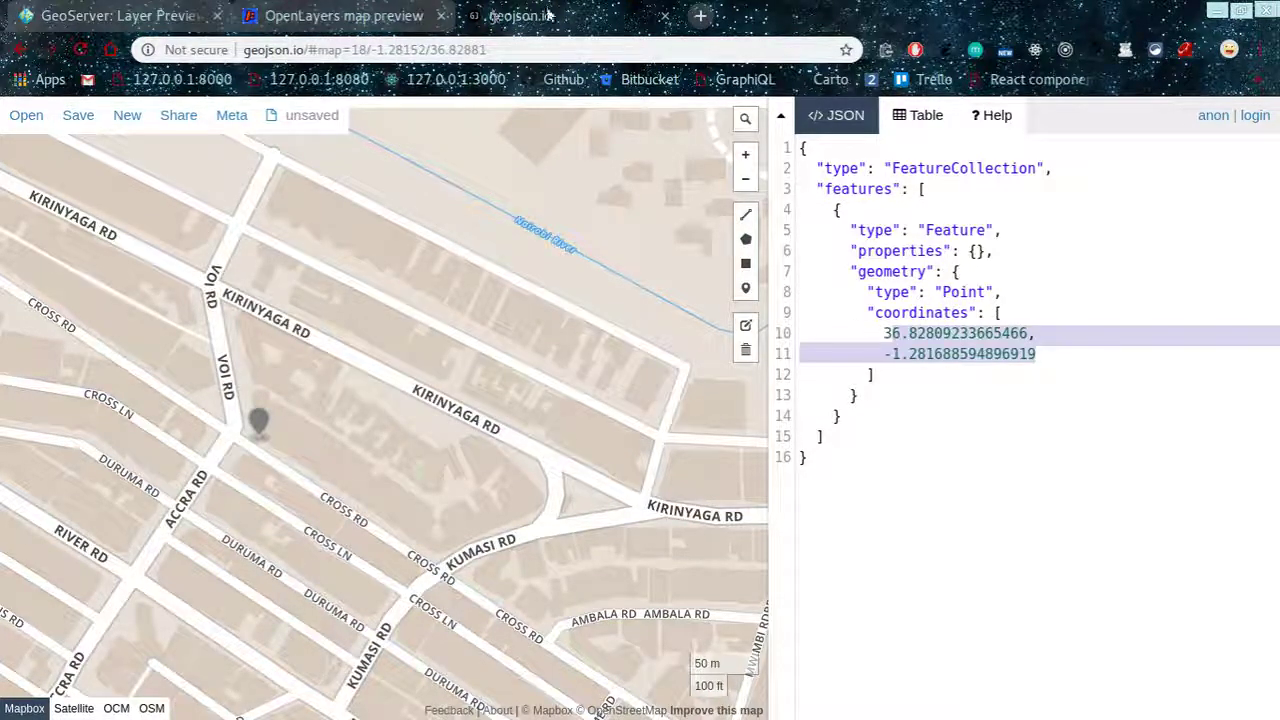
click(992, 392)
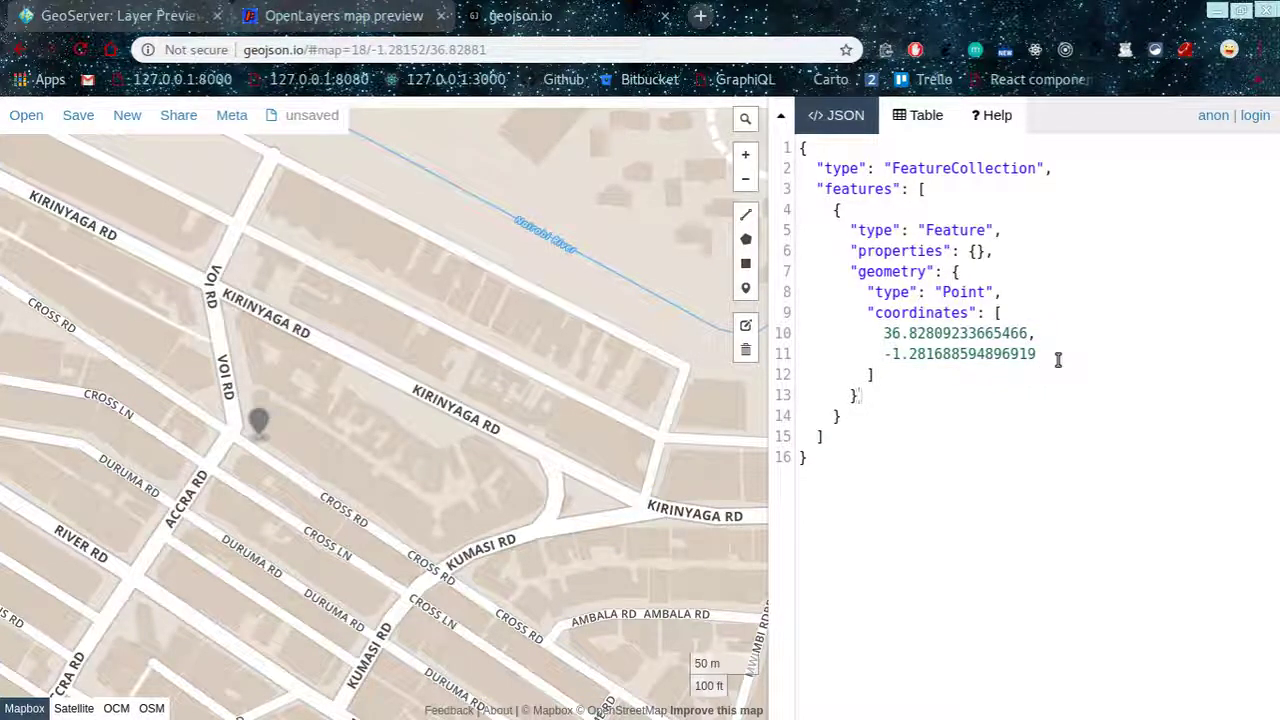
drag(1058, 354, 886, 337)
click(886, 337)
Delete and restore longitude 36.82809233665466, then reselect both coordinate values
drag(982, 338, 1035, 338)
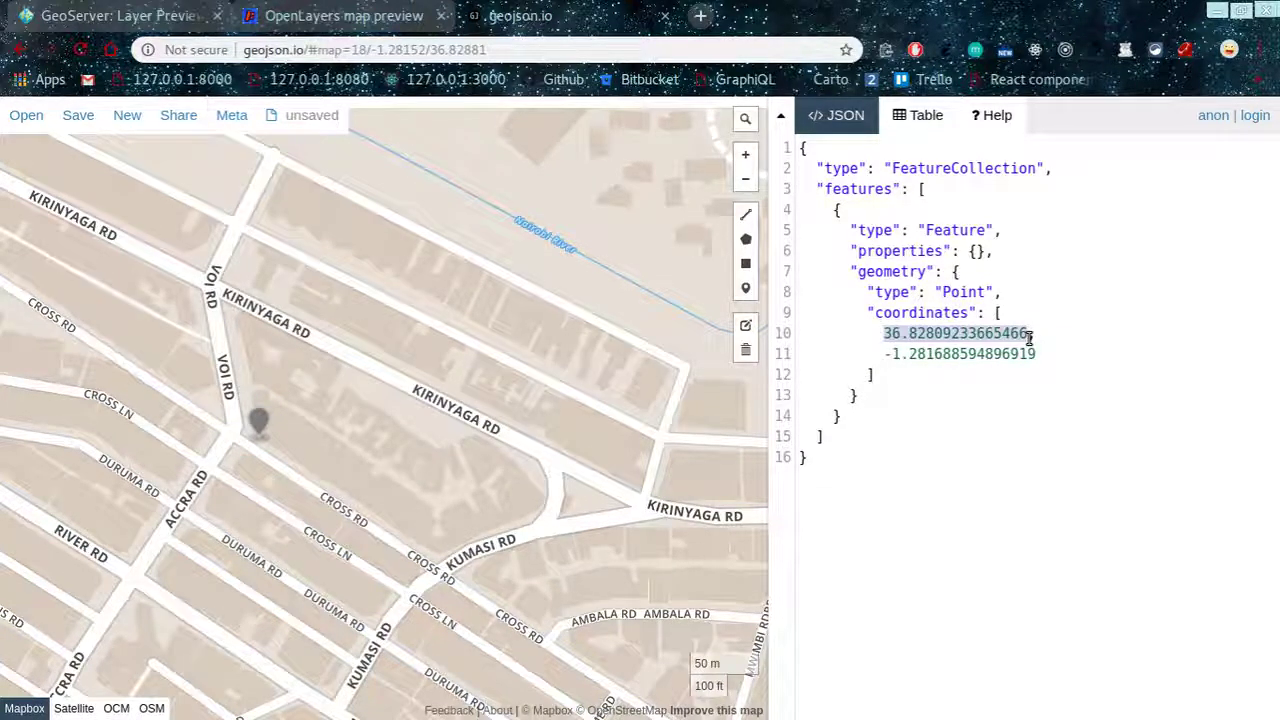
key(BackSpace)
key(ctrl+z)
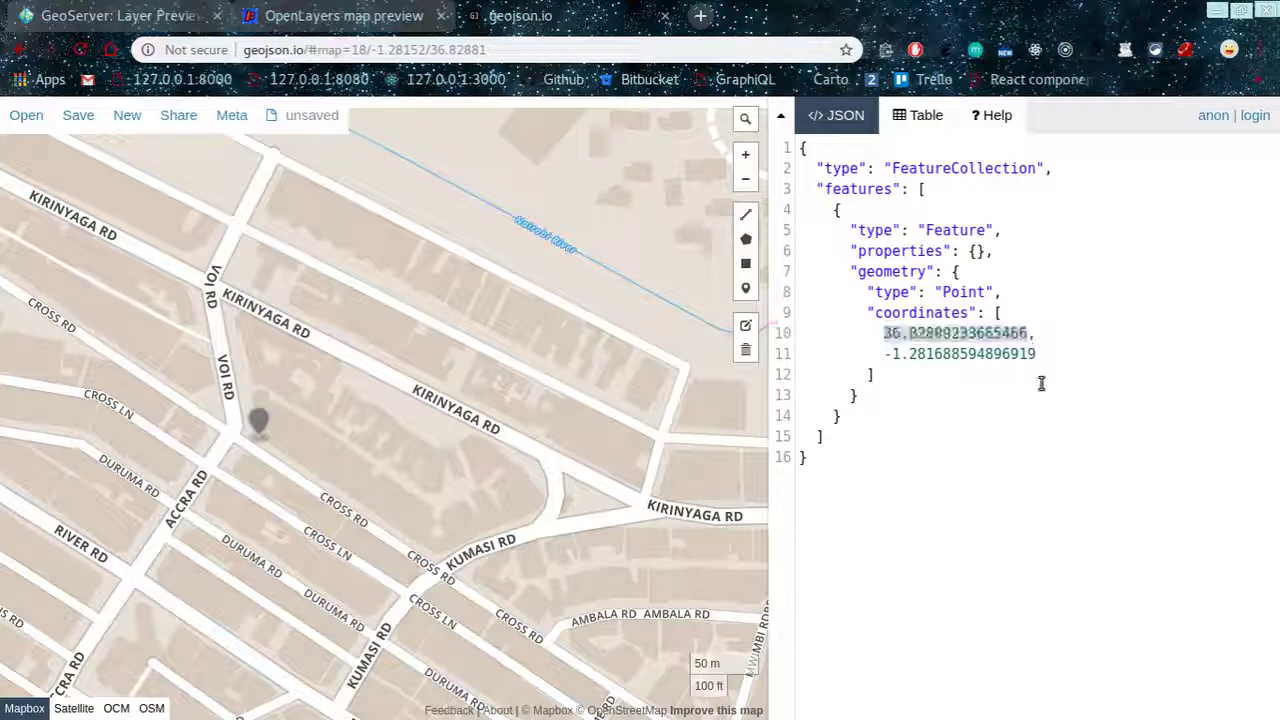
drag(1063, 354, 886, 330)
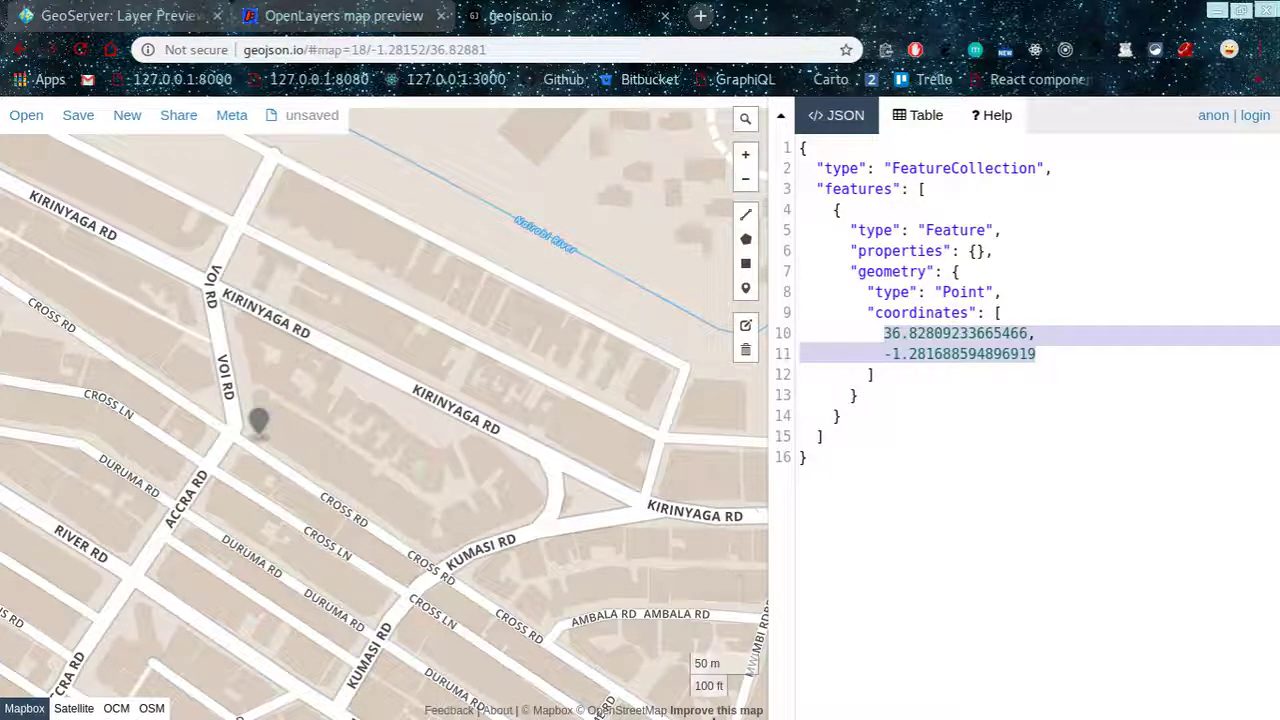
mouse_move(715, 712)
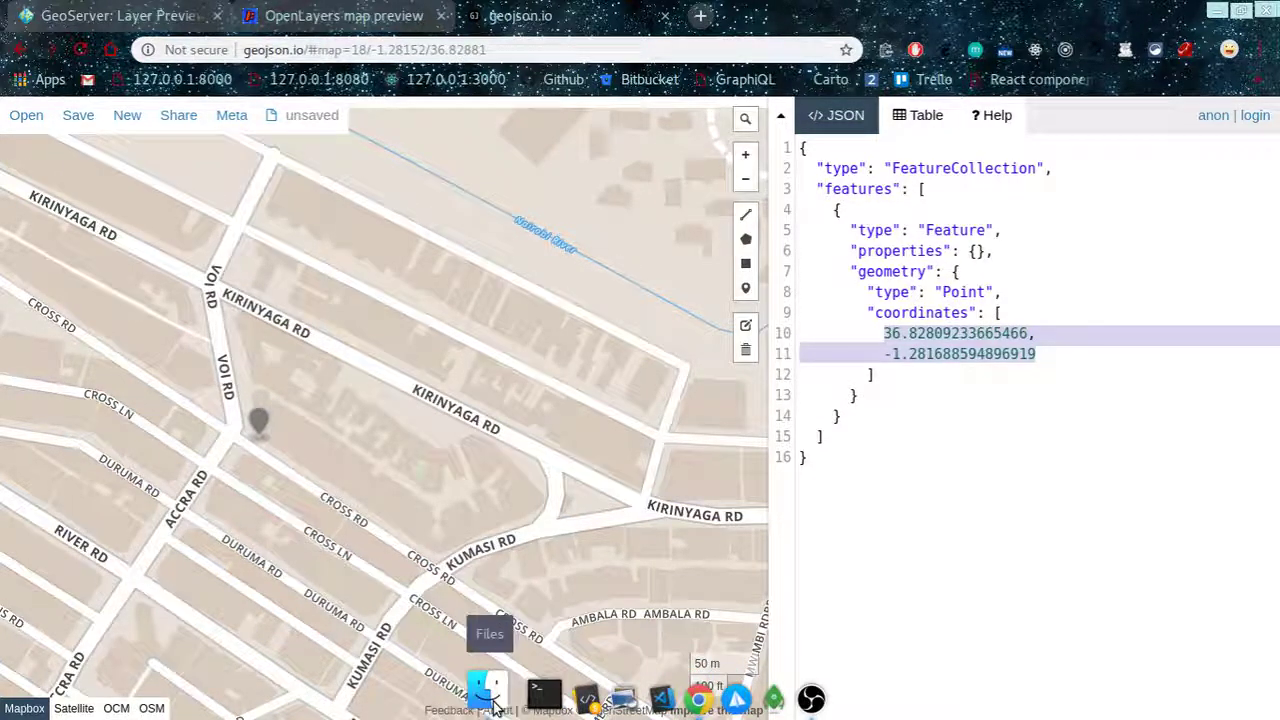
Open query.txt from the Desktop folder in GNOME Files in the text editor
click(490, 692)
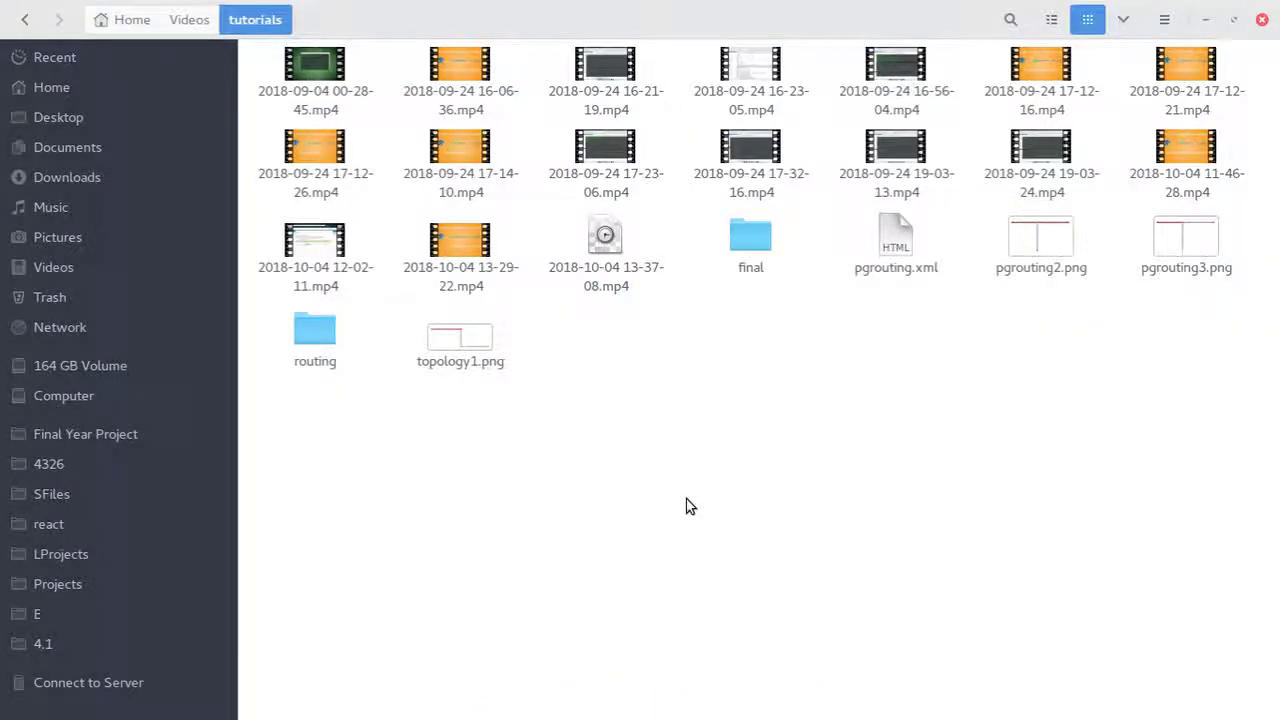
mouse_move(512, 716)
click(489, 695)
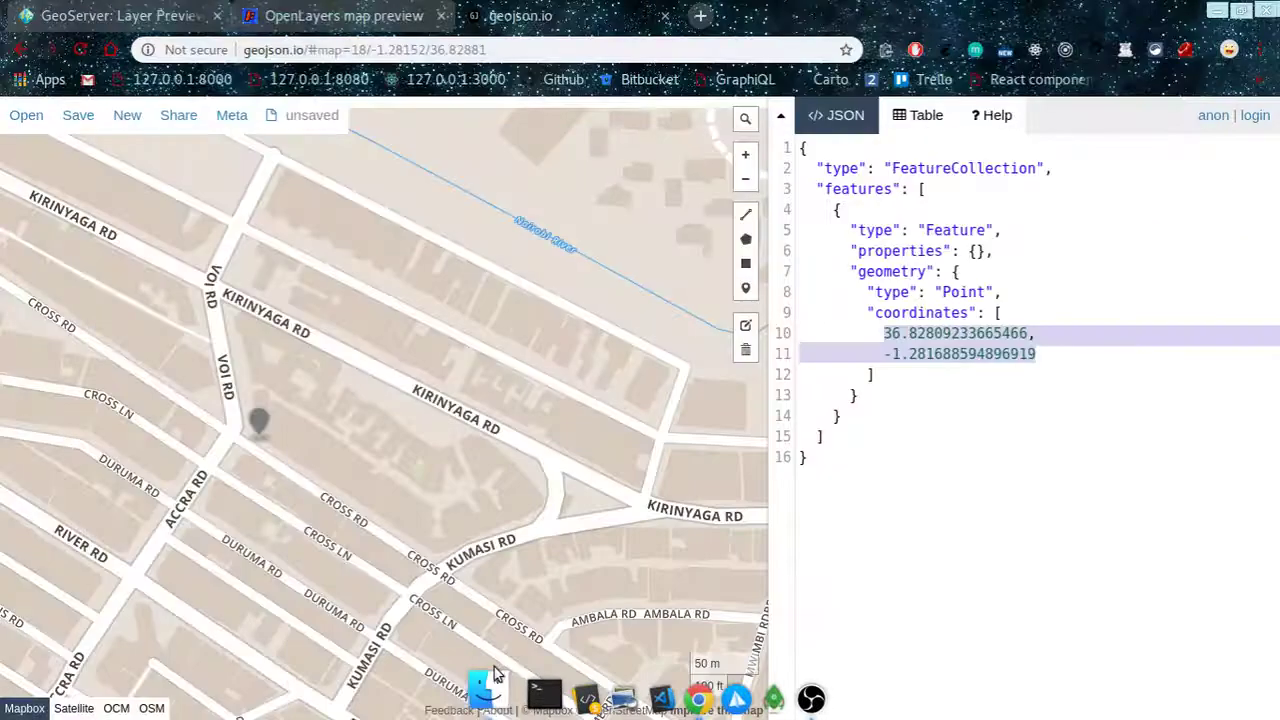
click(808, 612)
click(489, 695)
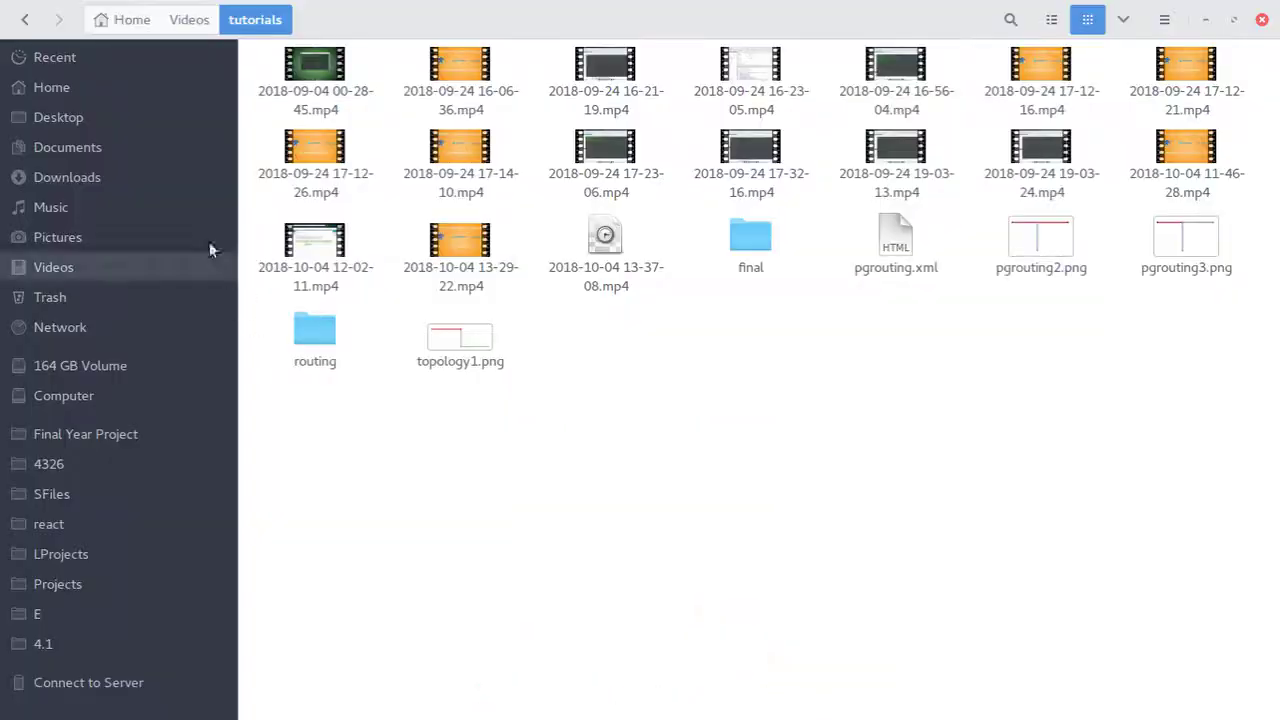
click(166, 120)
double_click(890, 97)
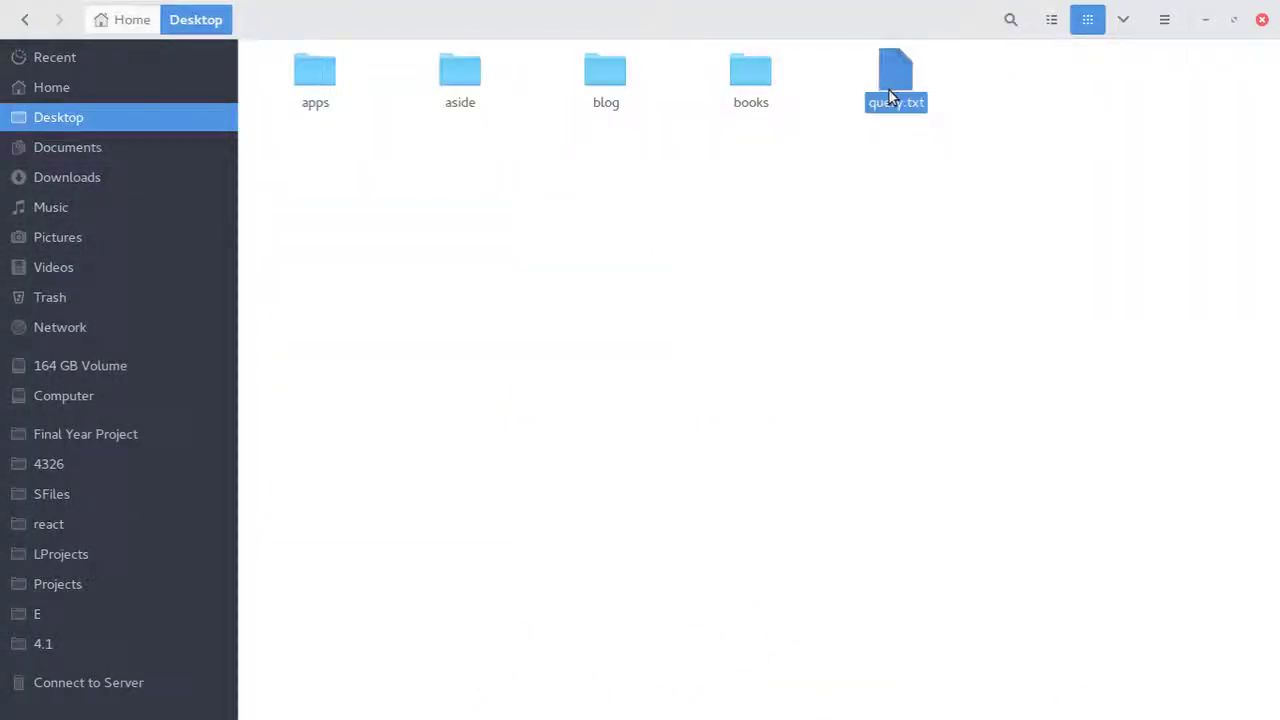
click(609, 155)
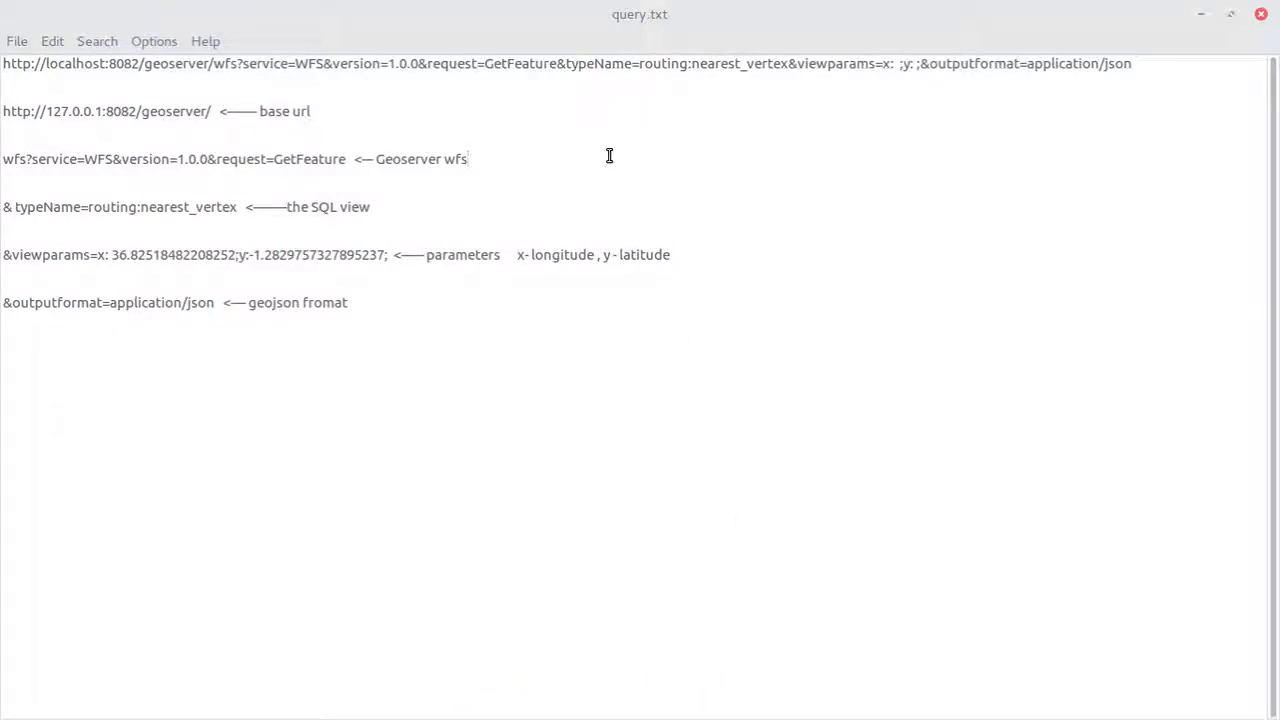
drag(1147, 60, 3, 57)
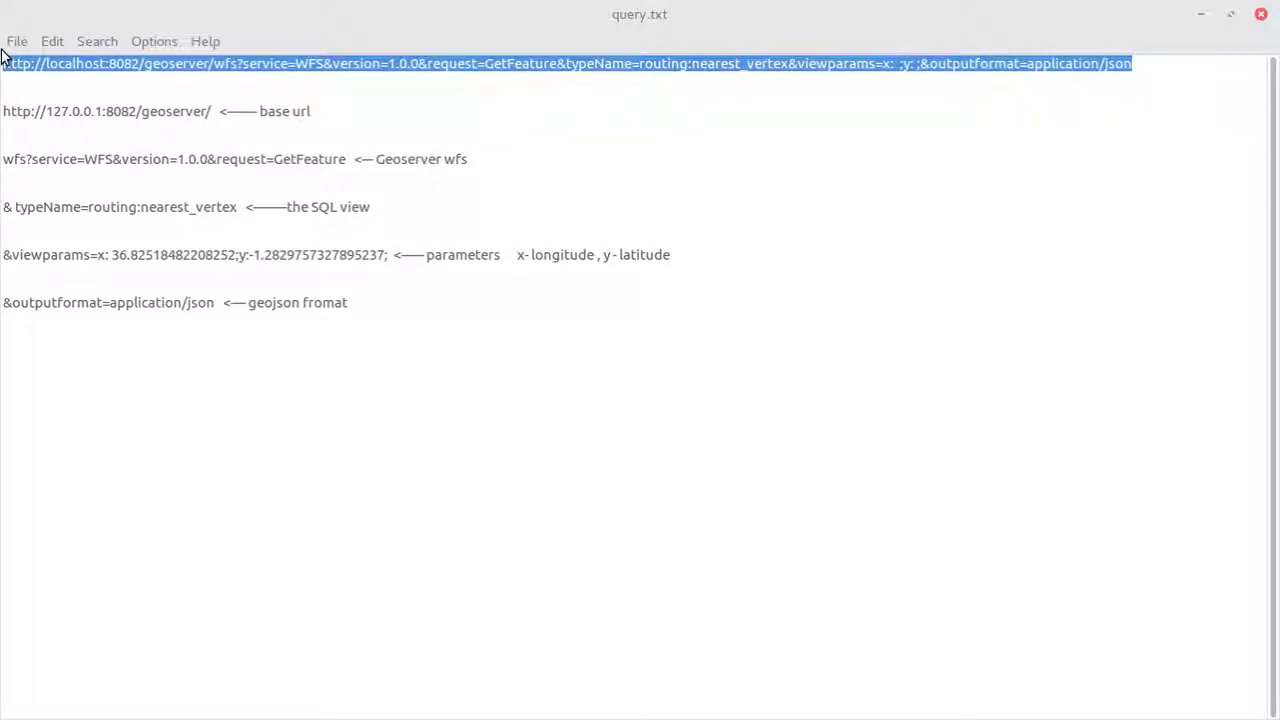
click(167, 104)
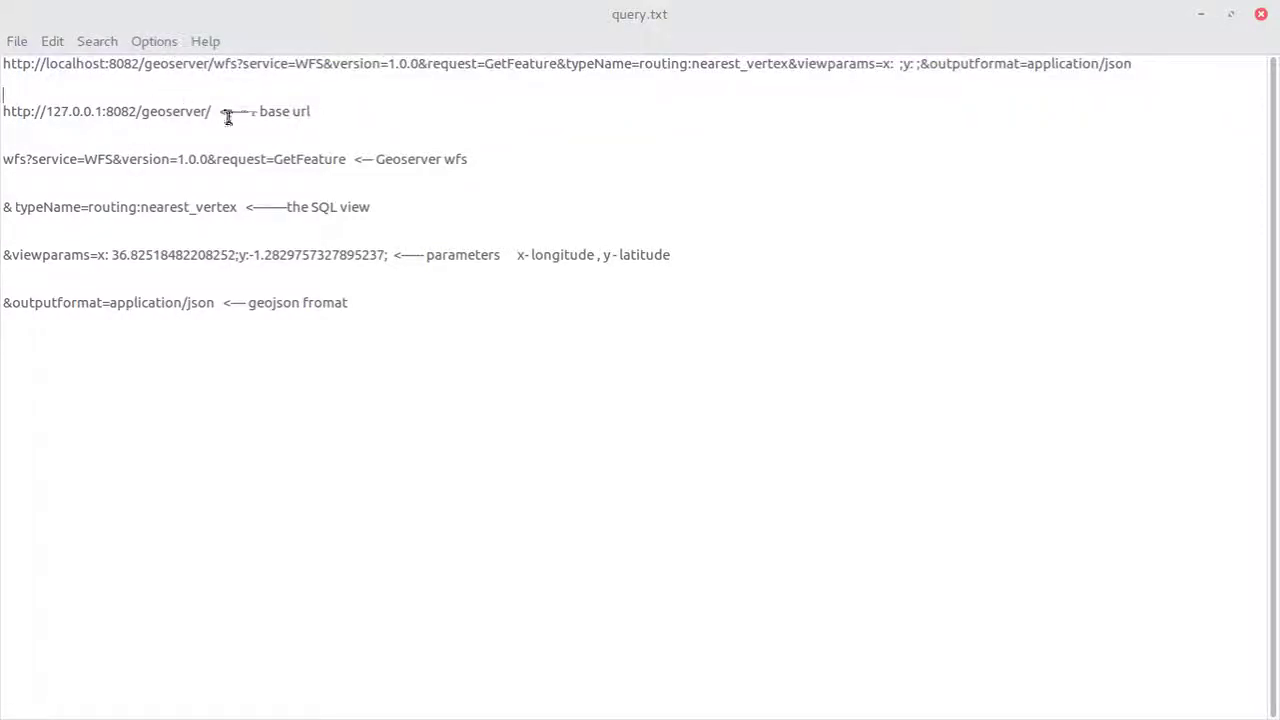
click(323, 109)
drag(212, 70, 56, 66)
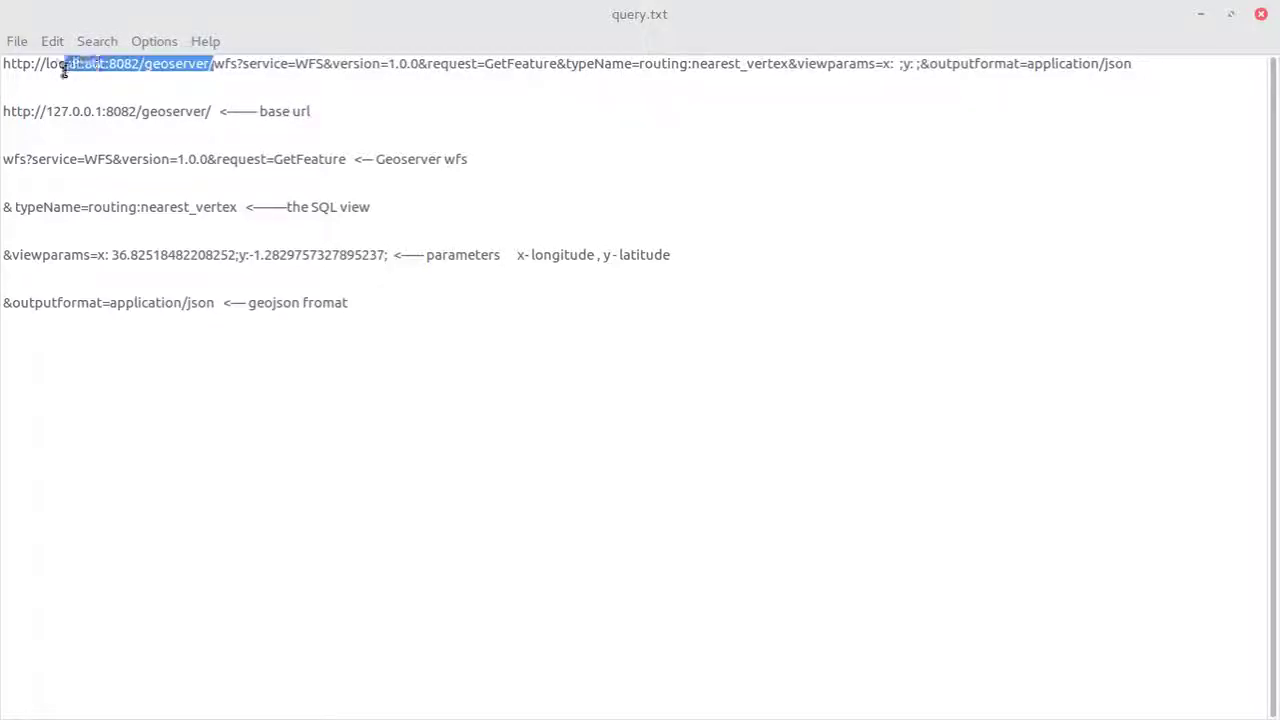
triple_click(340, 112)
drag(340, 112, 26, 122)
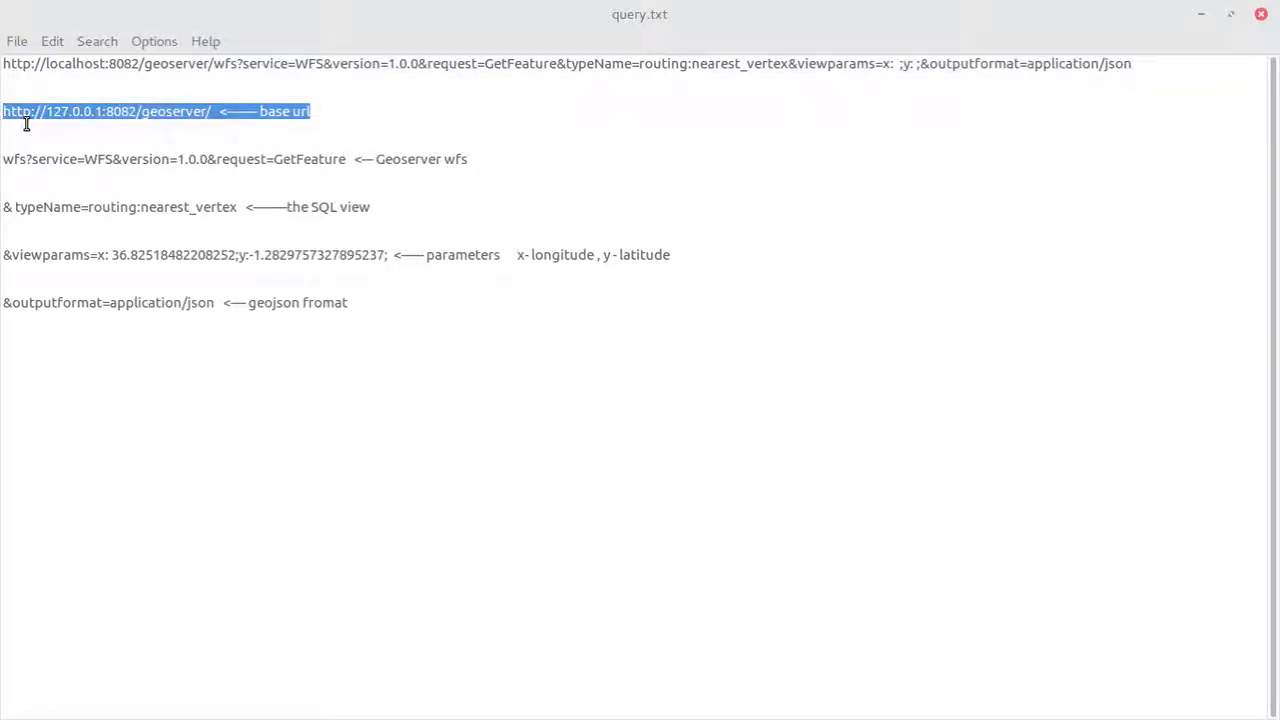
click(129, 166)
drag(486, 165, 3, 160)
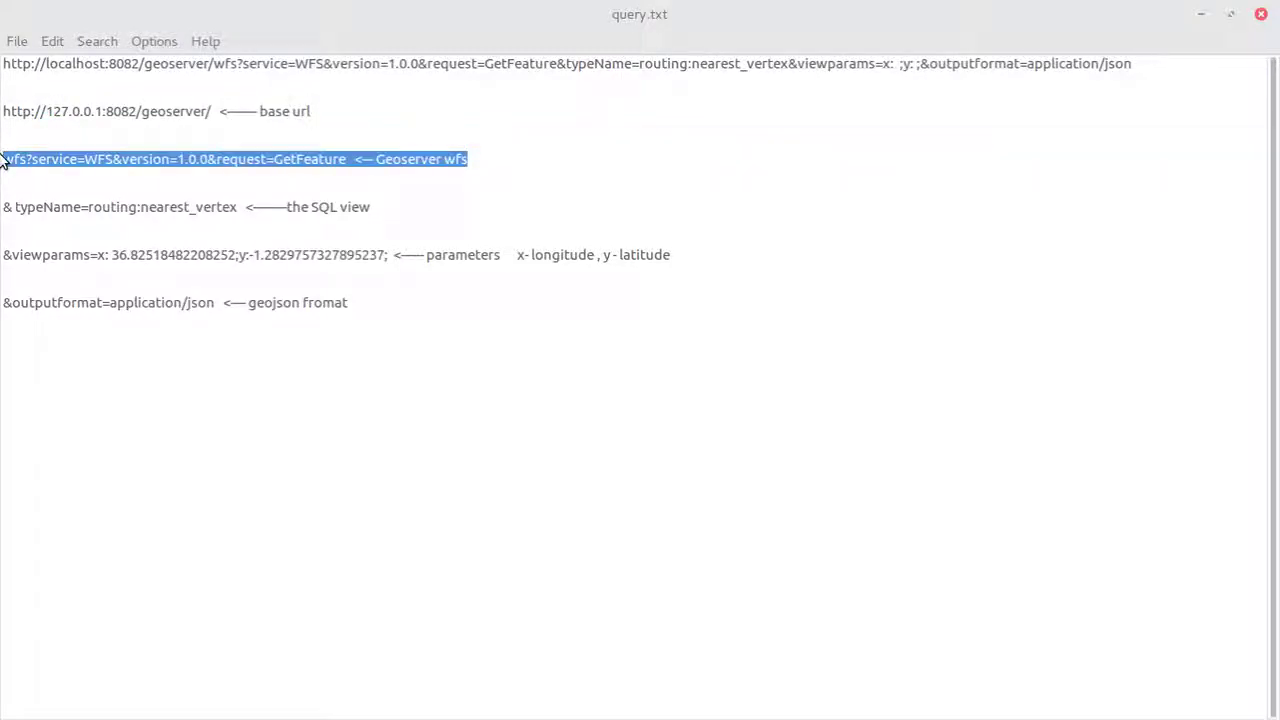
click(333, 205)
drag(380, 207, 3, 200)
click(129, 220)
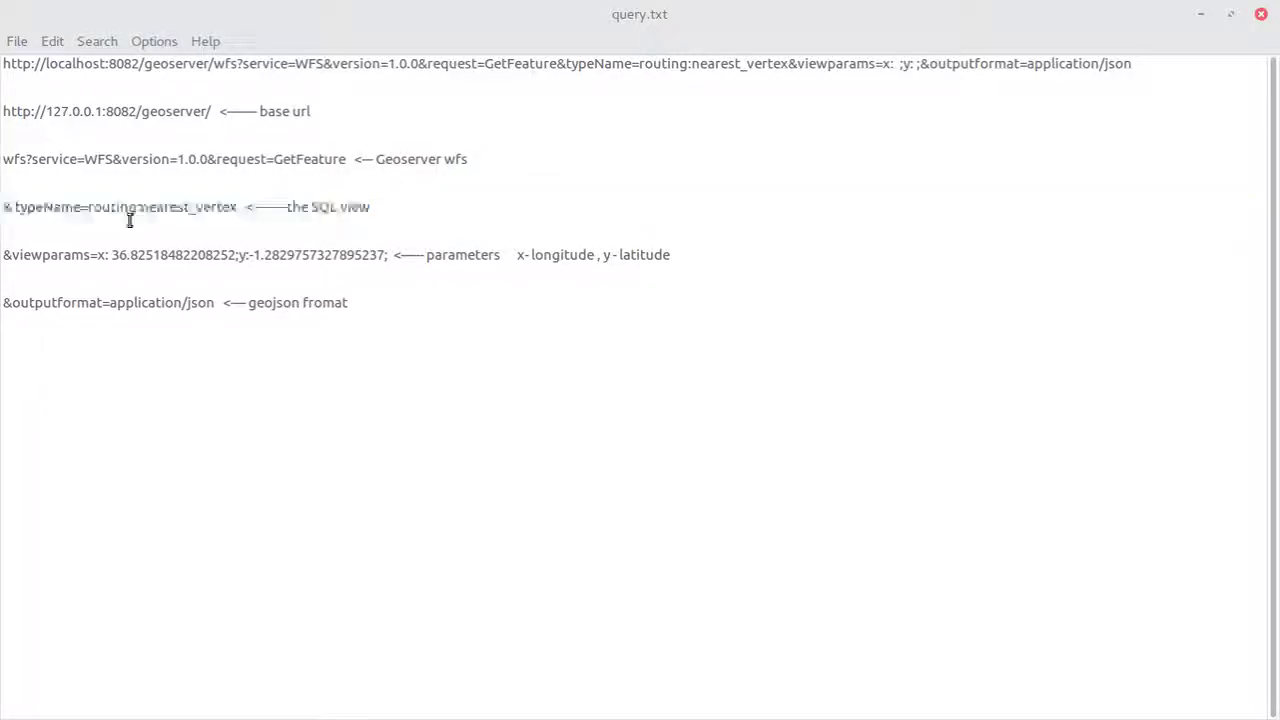
double_click(112, 207)
double_click(206, 206)
click(193, 206)
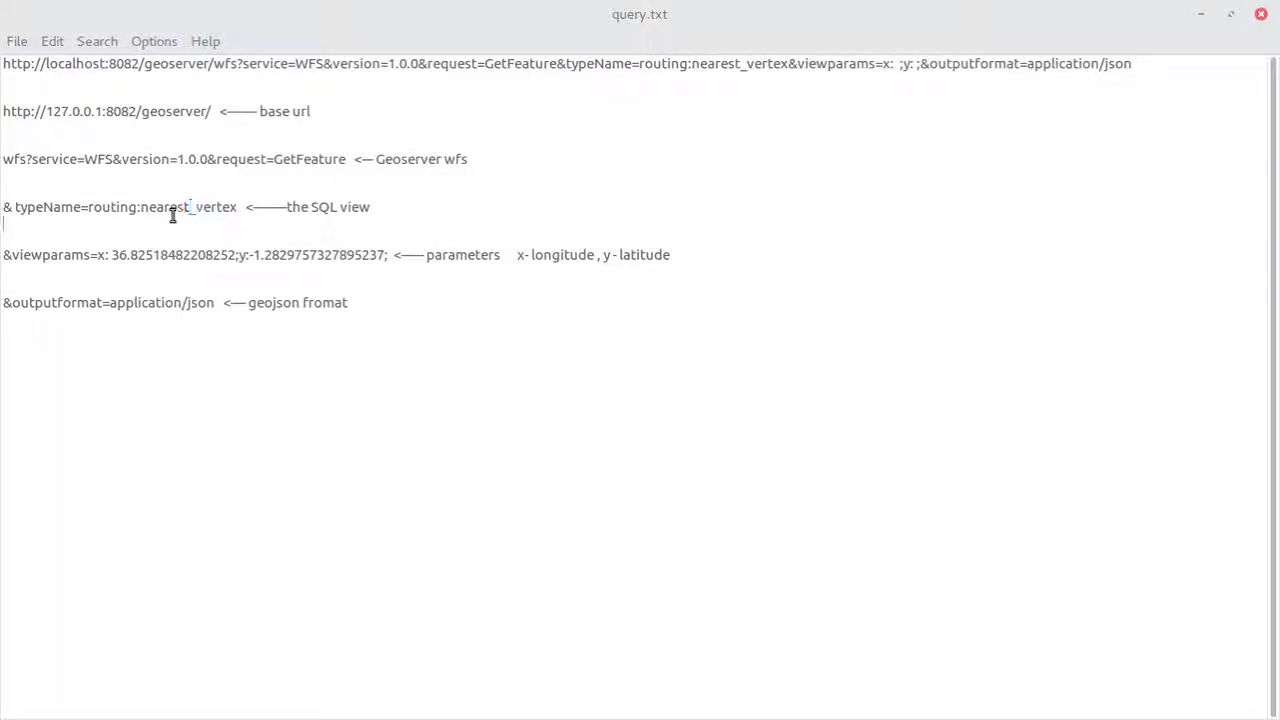
double_click(118, 207)
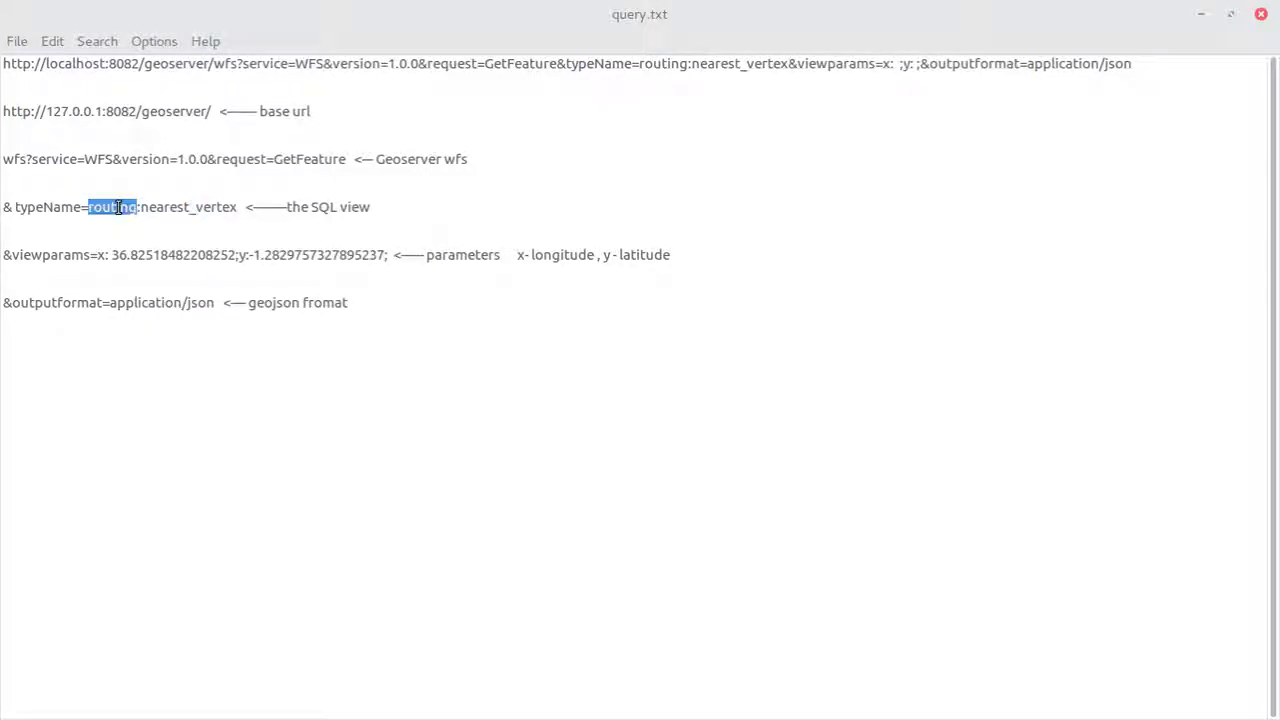
mouse_move(142, 205)
mouse_down()
mouse_move(225, 230)
mouse_move(240, 211)
mouse_move(147, 207)
mouse_up()
click(211, 240)
double_click(43, 255)
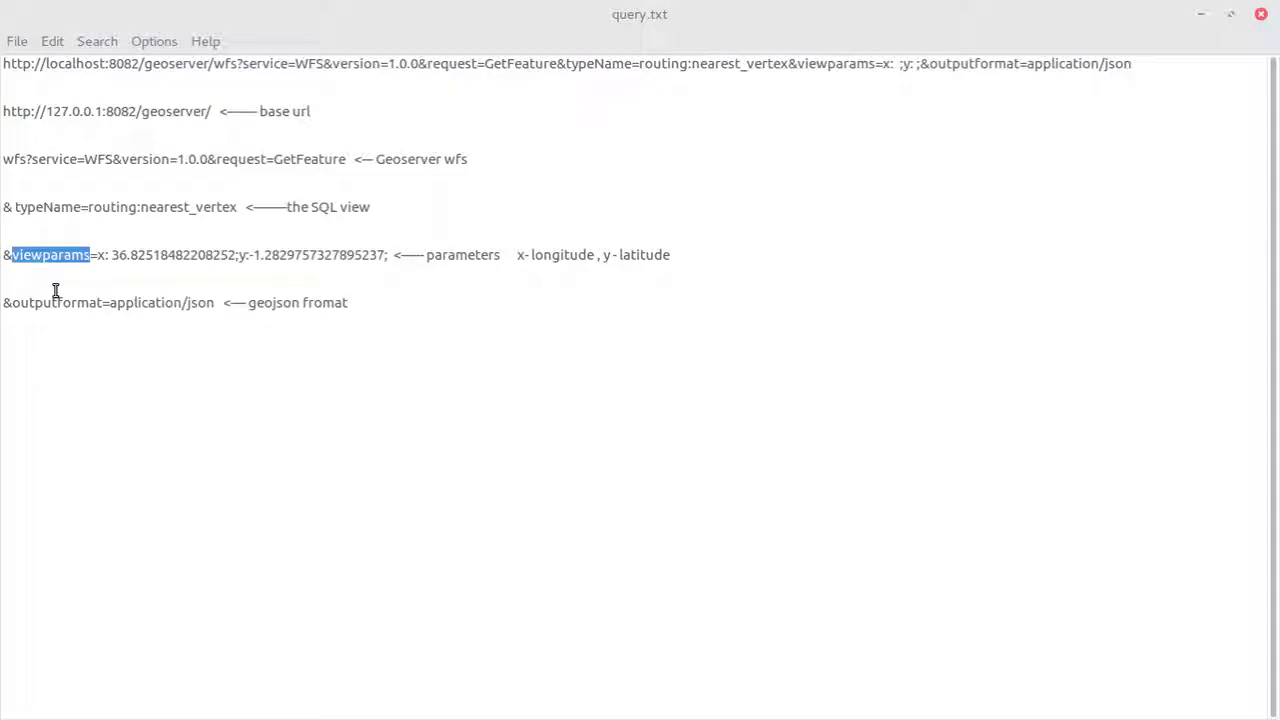
click(165, 262)
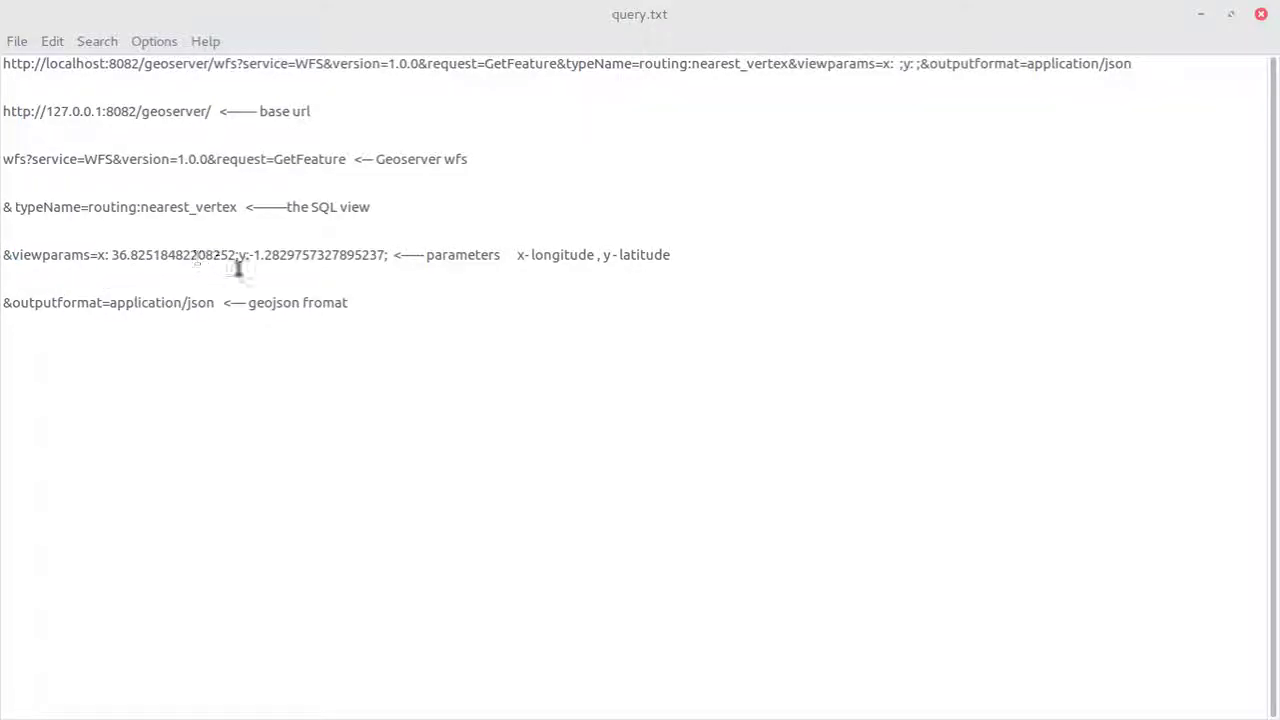
drag(235, 256, 116, 256)
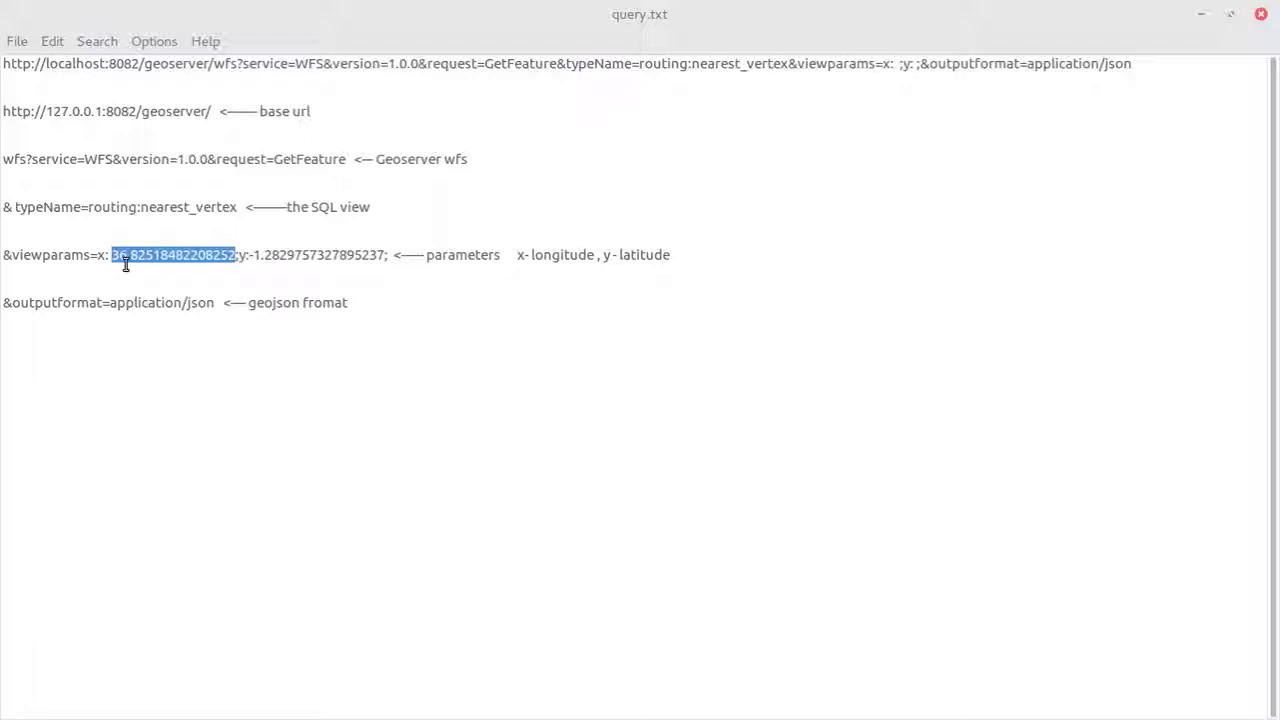
double_click(310, 252)
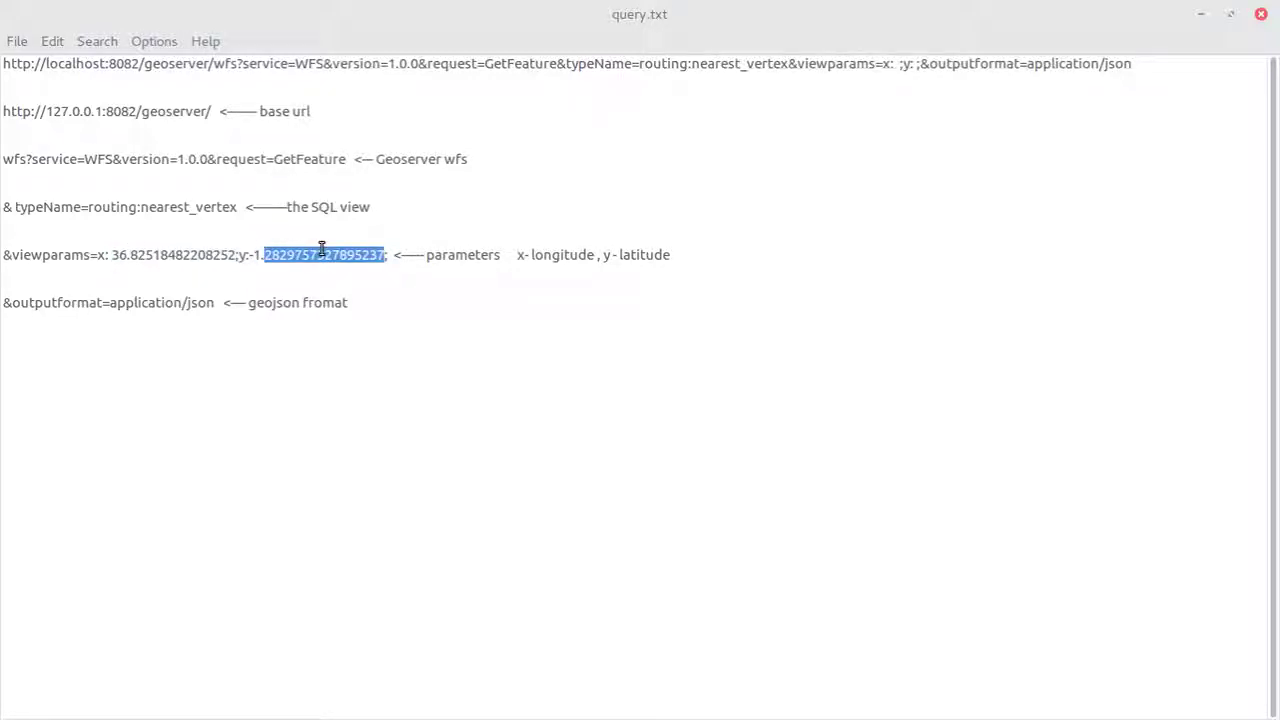
click(324, 254)
drag(383, 299, 3, 299)
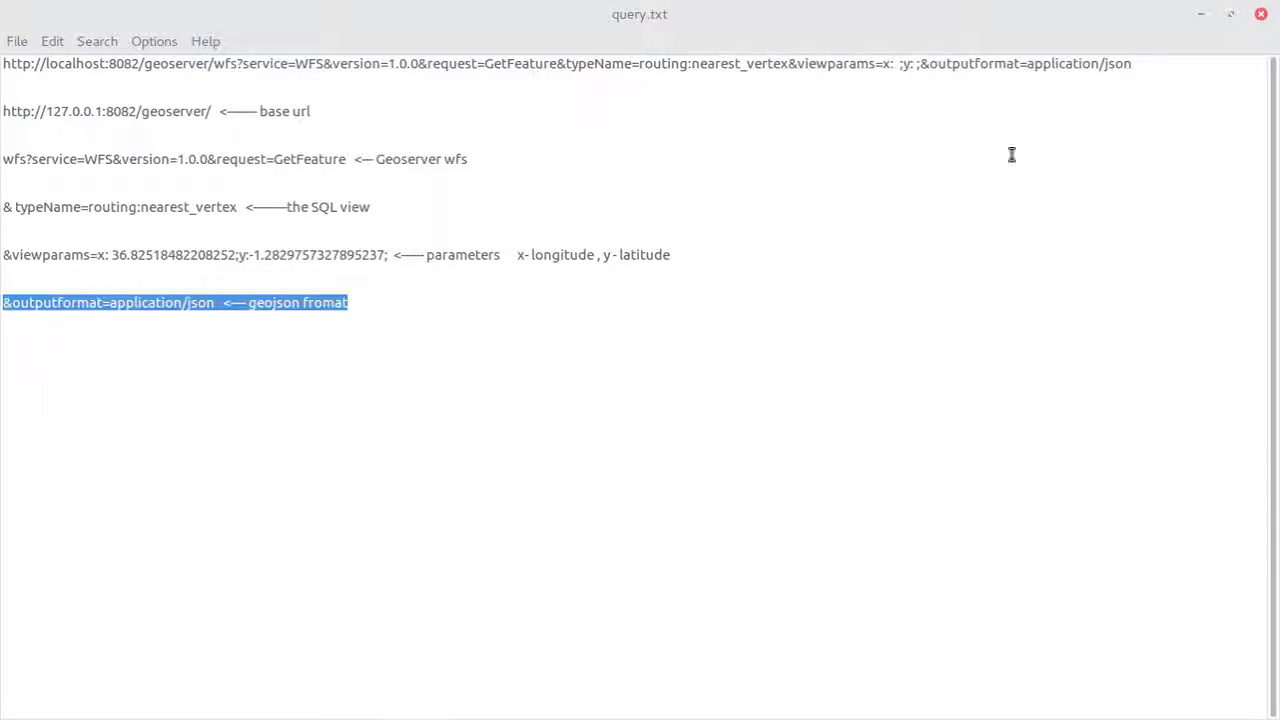
click(898, 63)
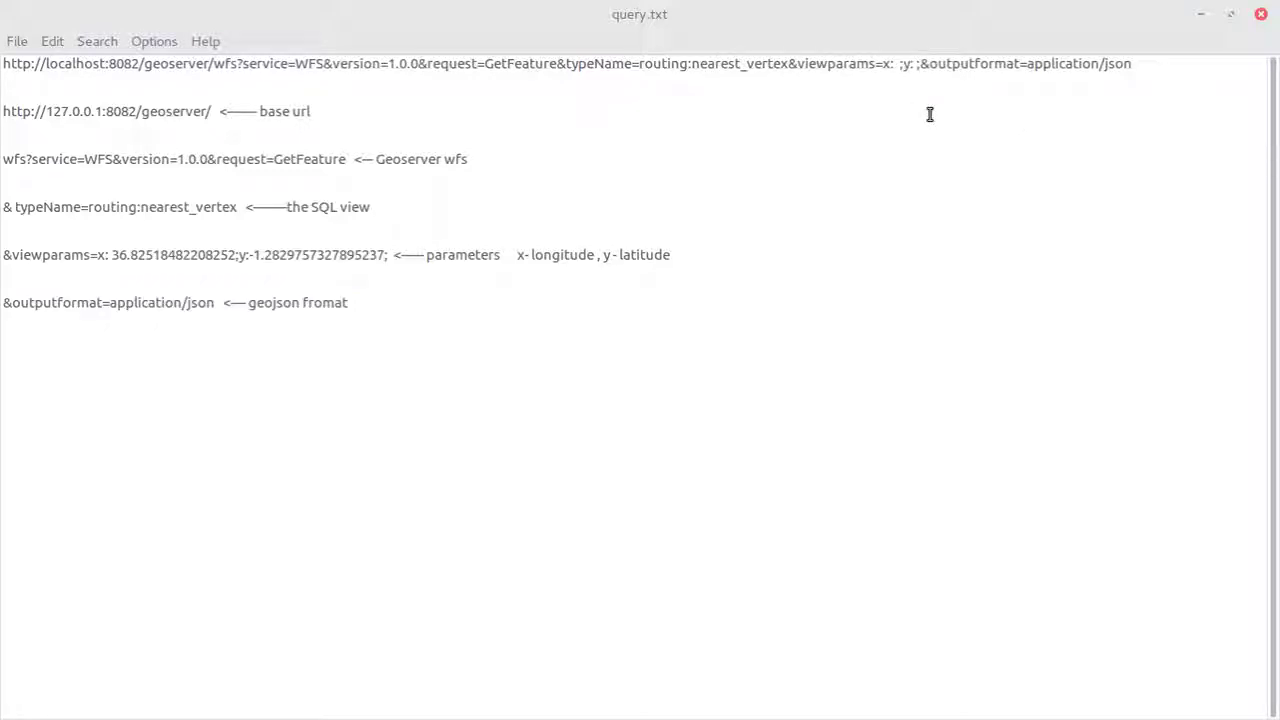
Paste longitude 36.82809233665466 from geojson.io after x: in line 1's viewparams
key(BackSpace)
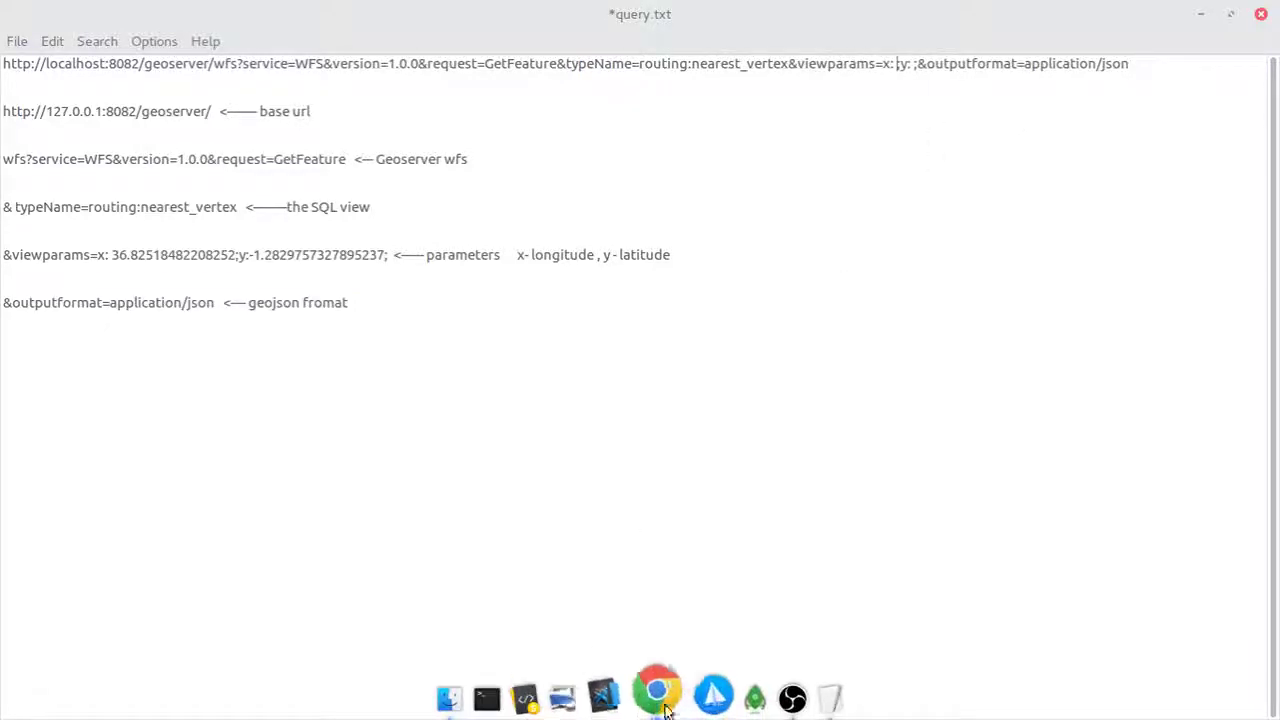
click(657, 689)
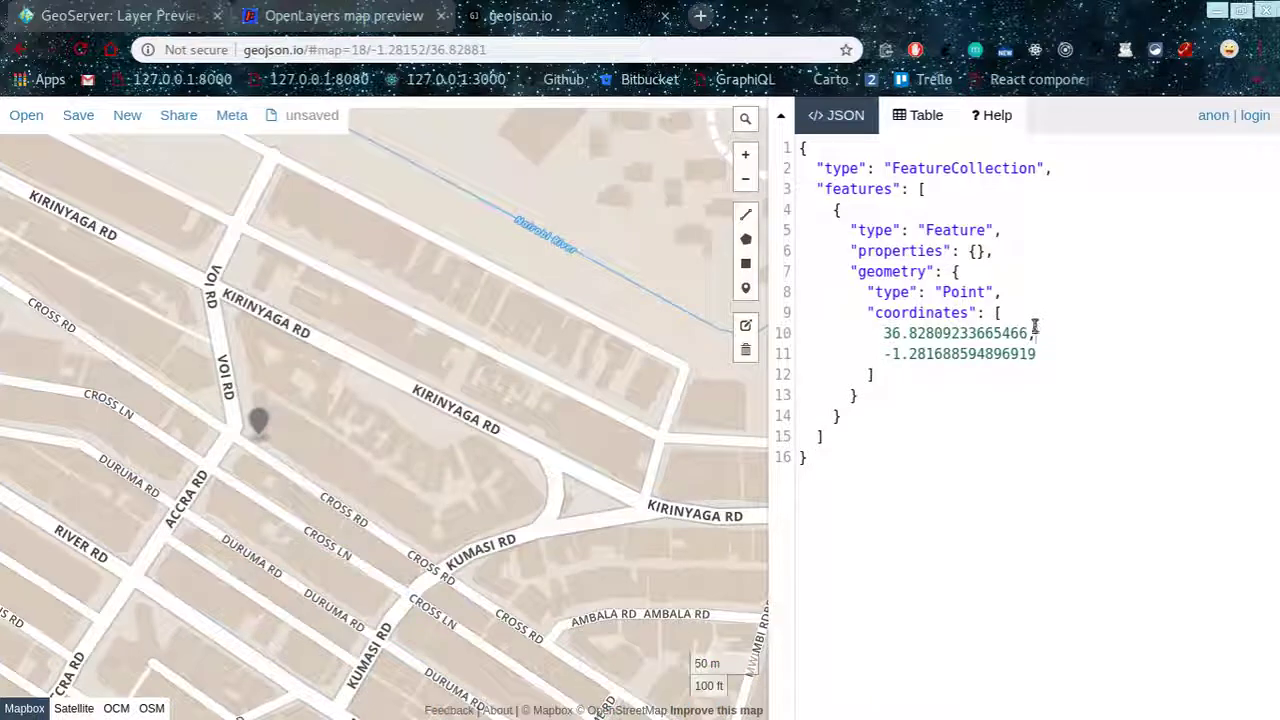
drag(1027, 333, 886, 333)
key(ctrl+c)
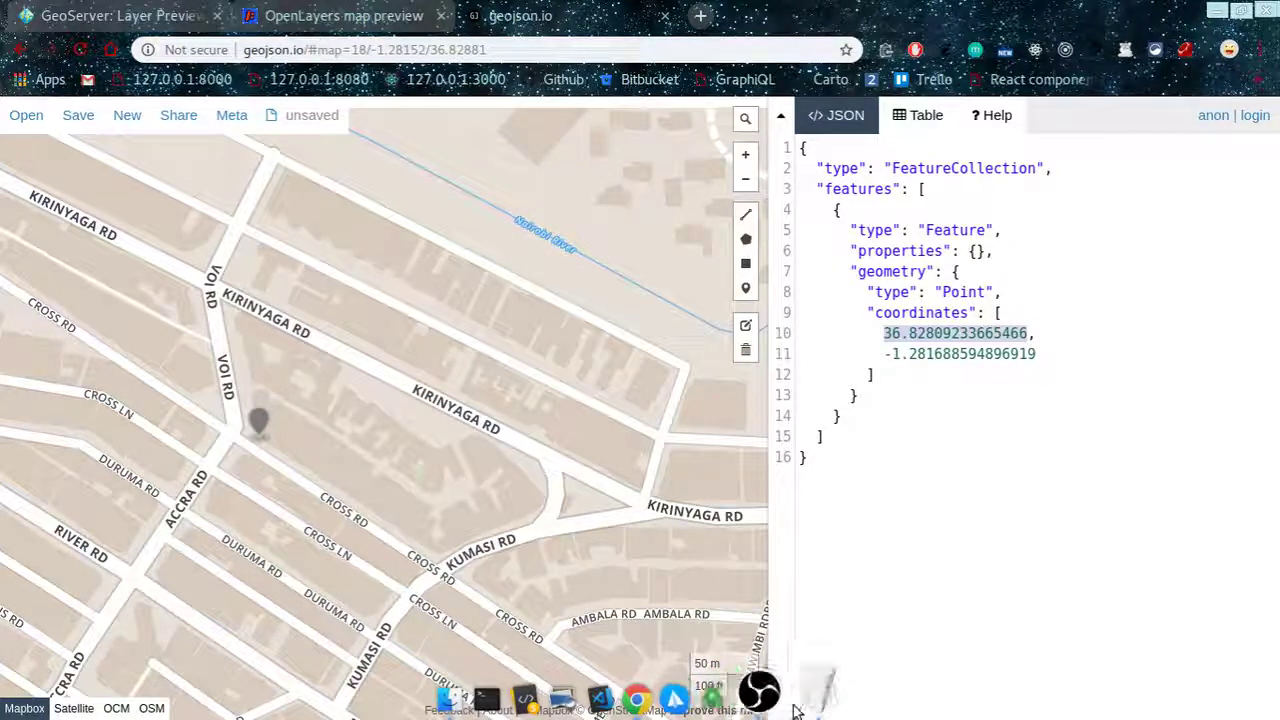
click(809, 690)
click(893, 63)
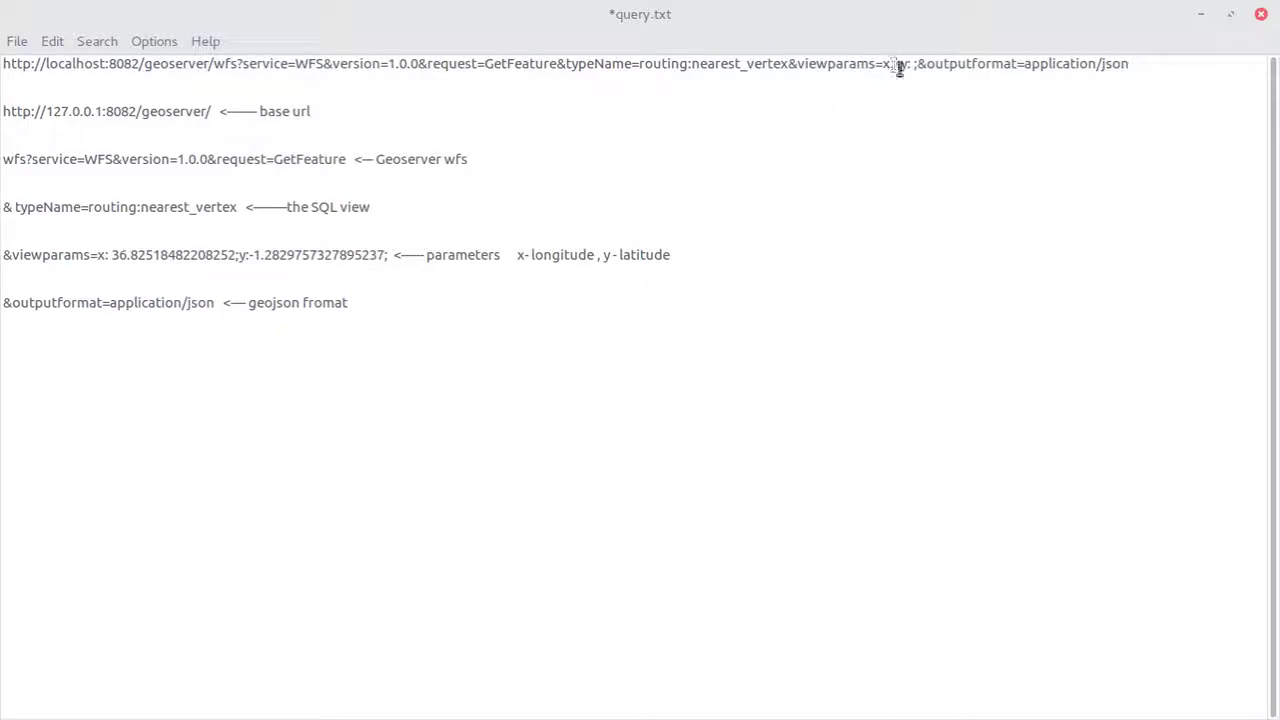
key(ctrl+v)
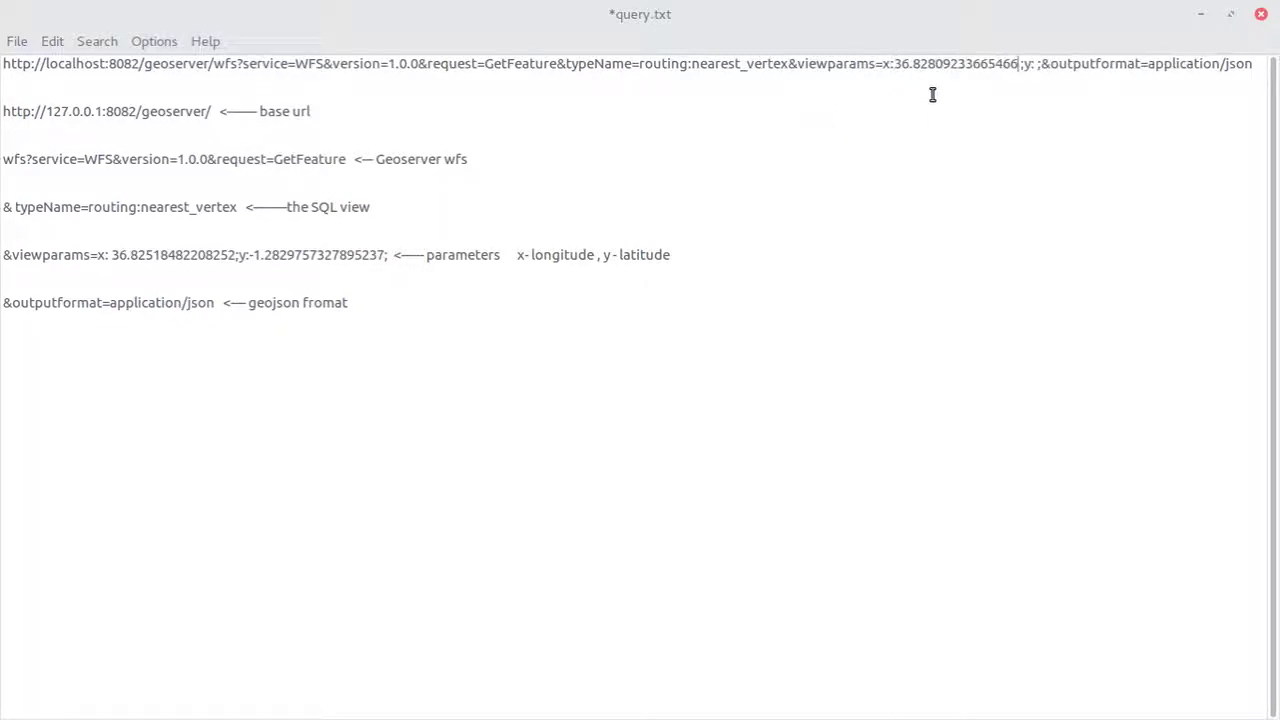
key(Delete)
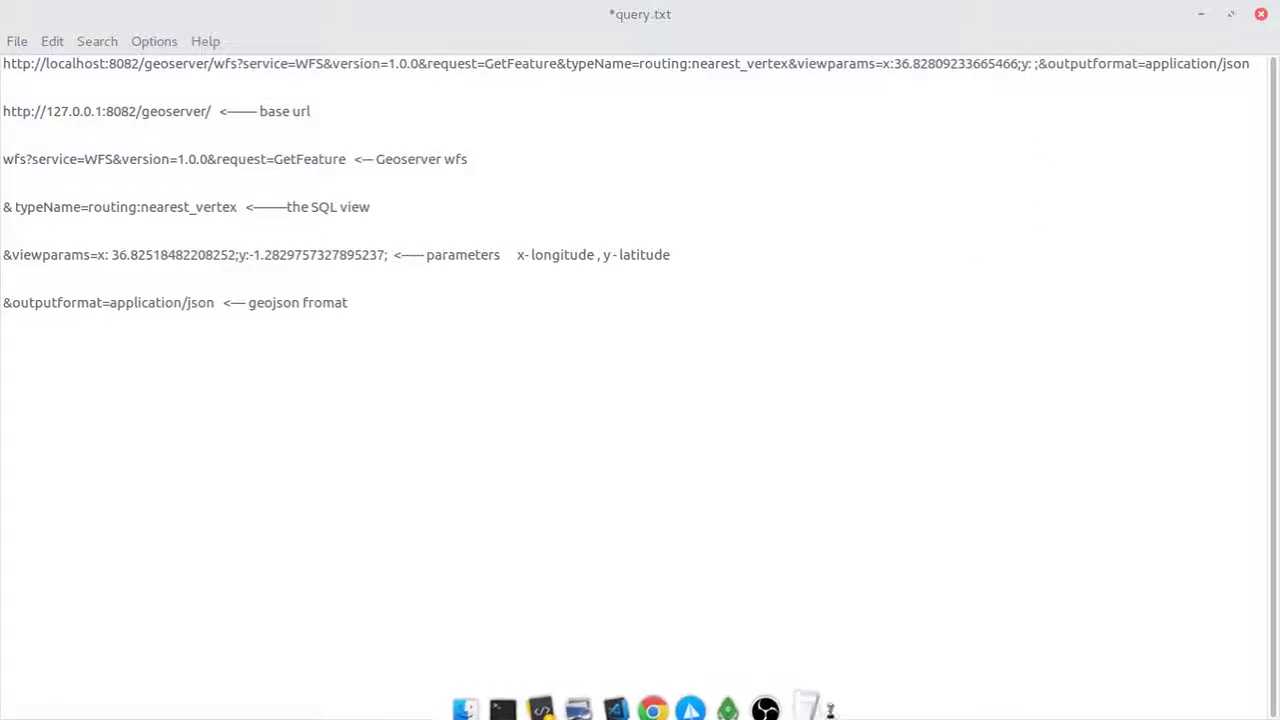
Paste latitude -1.281688594896919 after y: and select the completed request URL
click(808, 697)
drag(1038, 354, 884, 347)
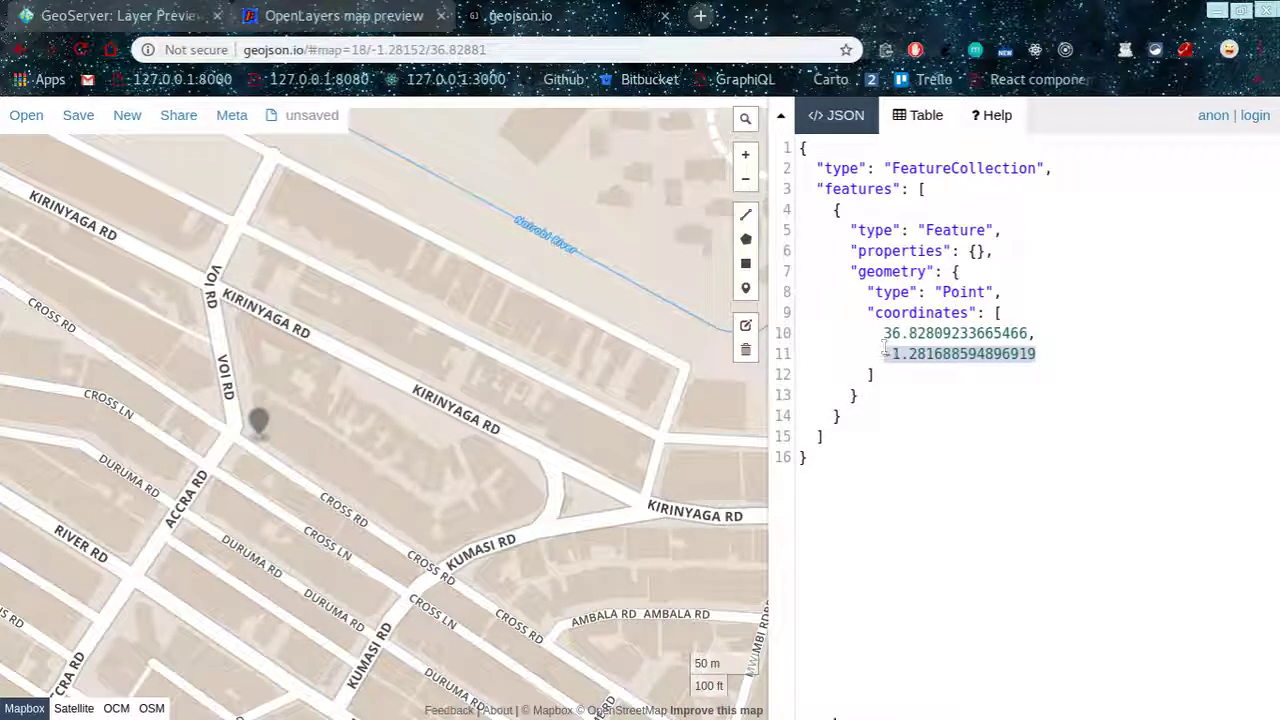
click(806, 692)
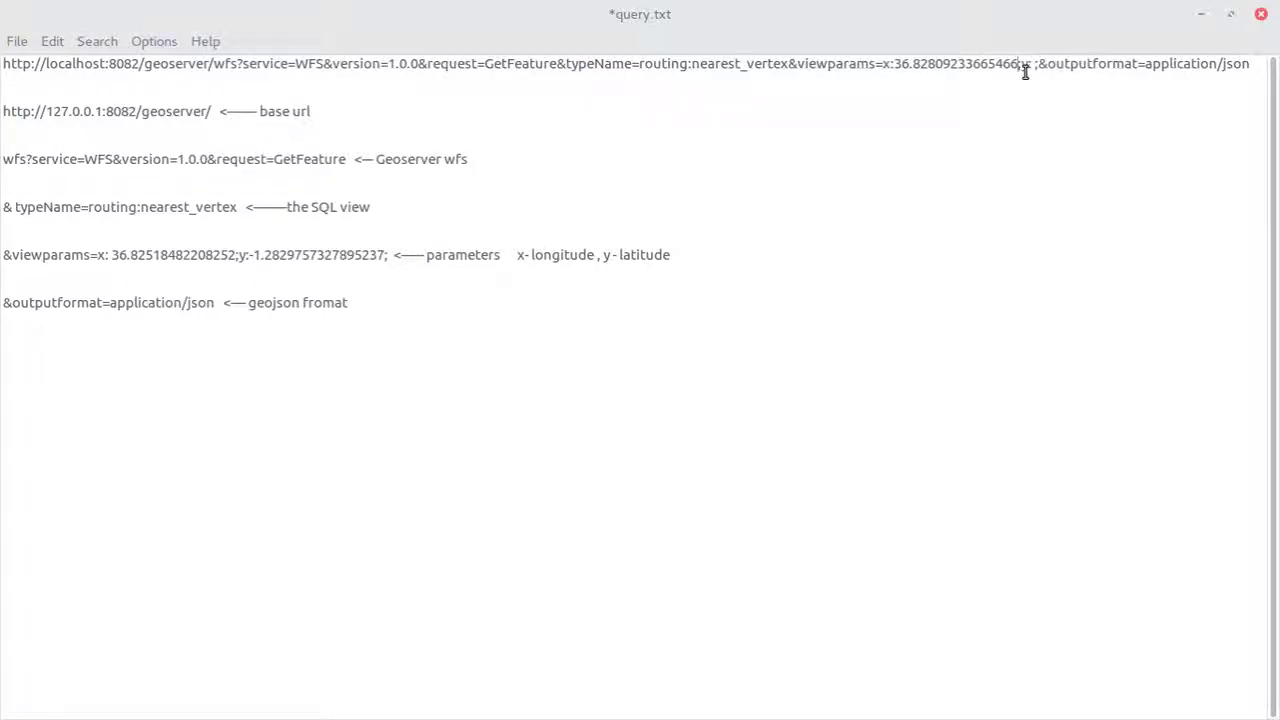
text(:)
text(-1.281688594896919)
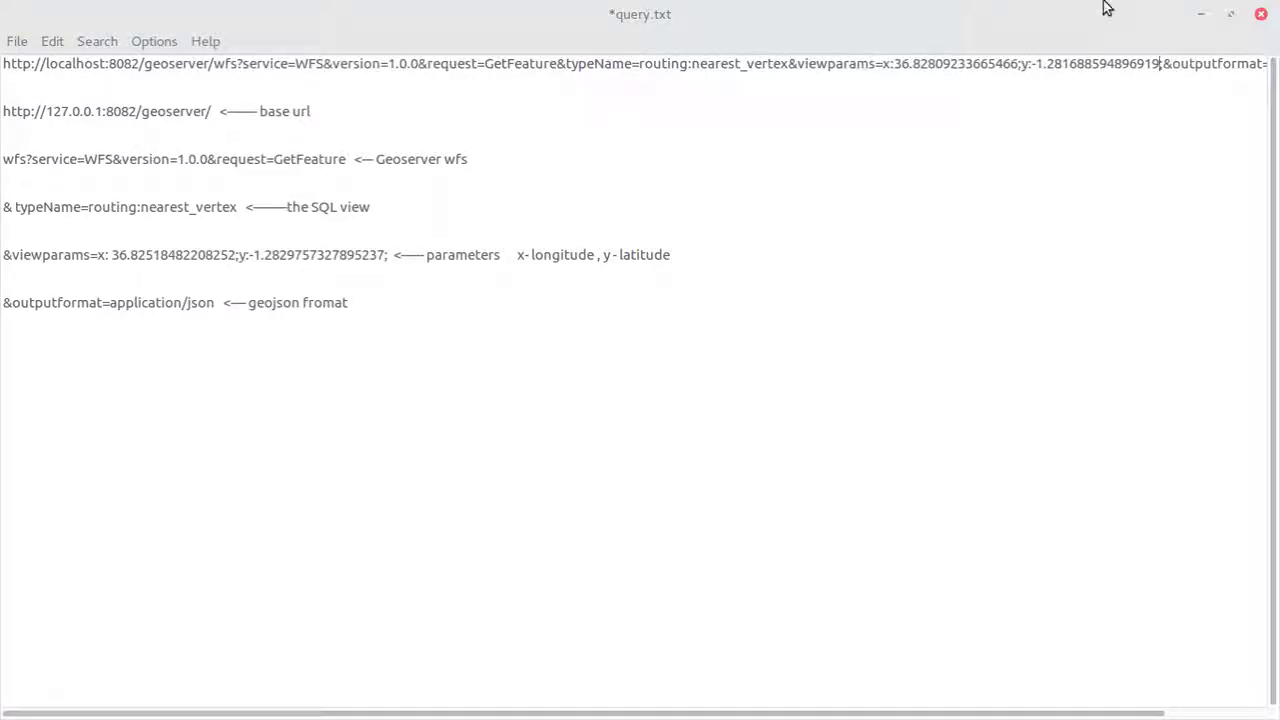
triple_click(822, 65)
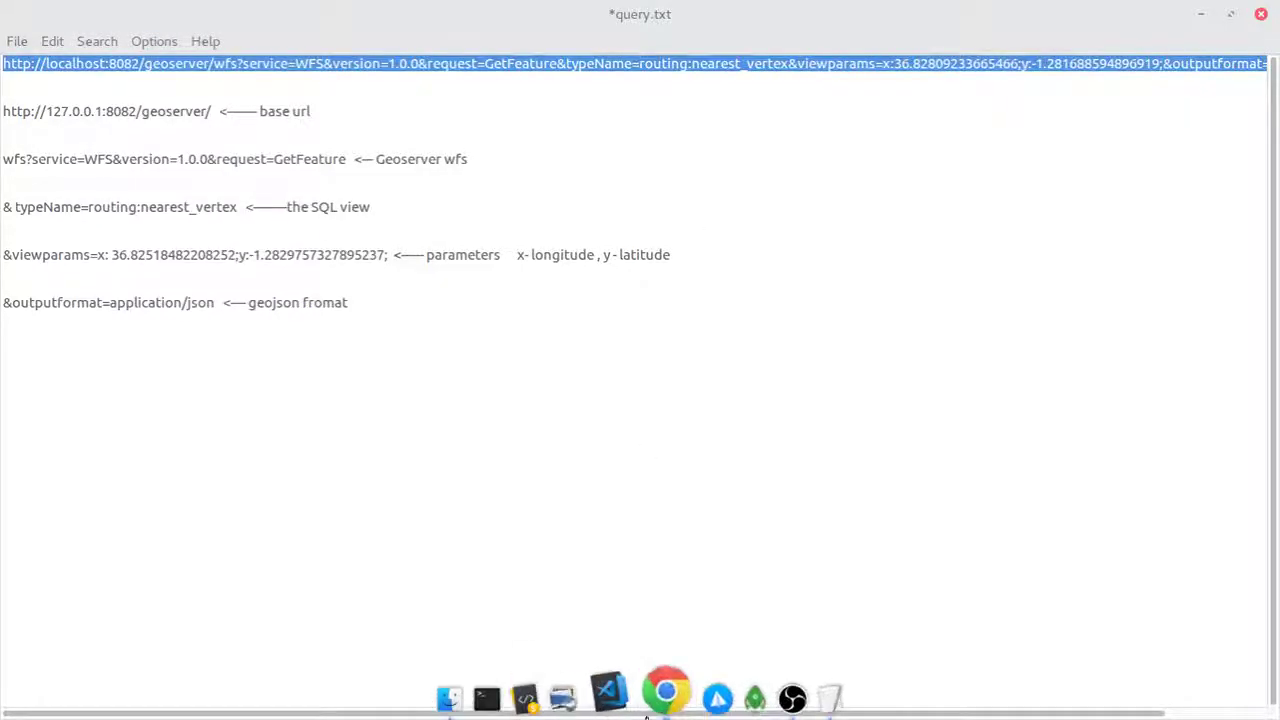
Run the copied WFS GetFeature request URL in a new browser tab
click(663, 694)
click(703, 17)
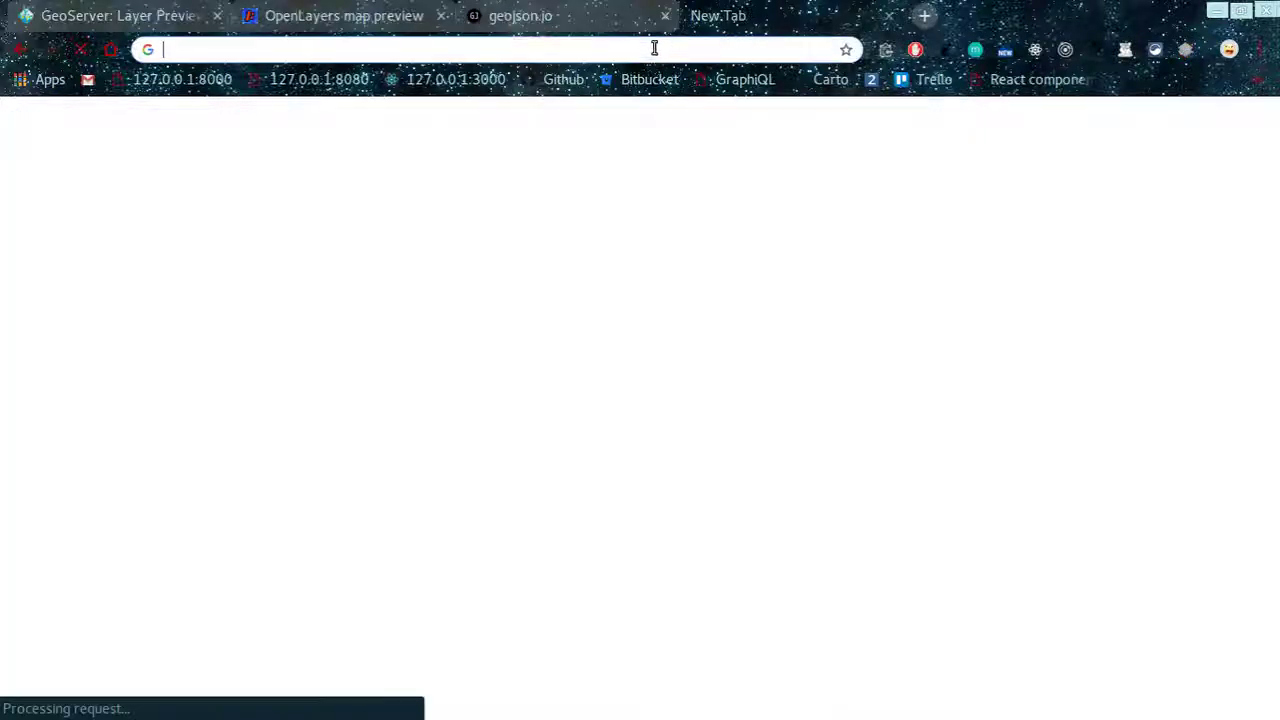
key(ctrl+v)
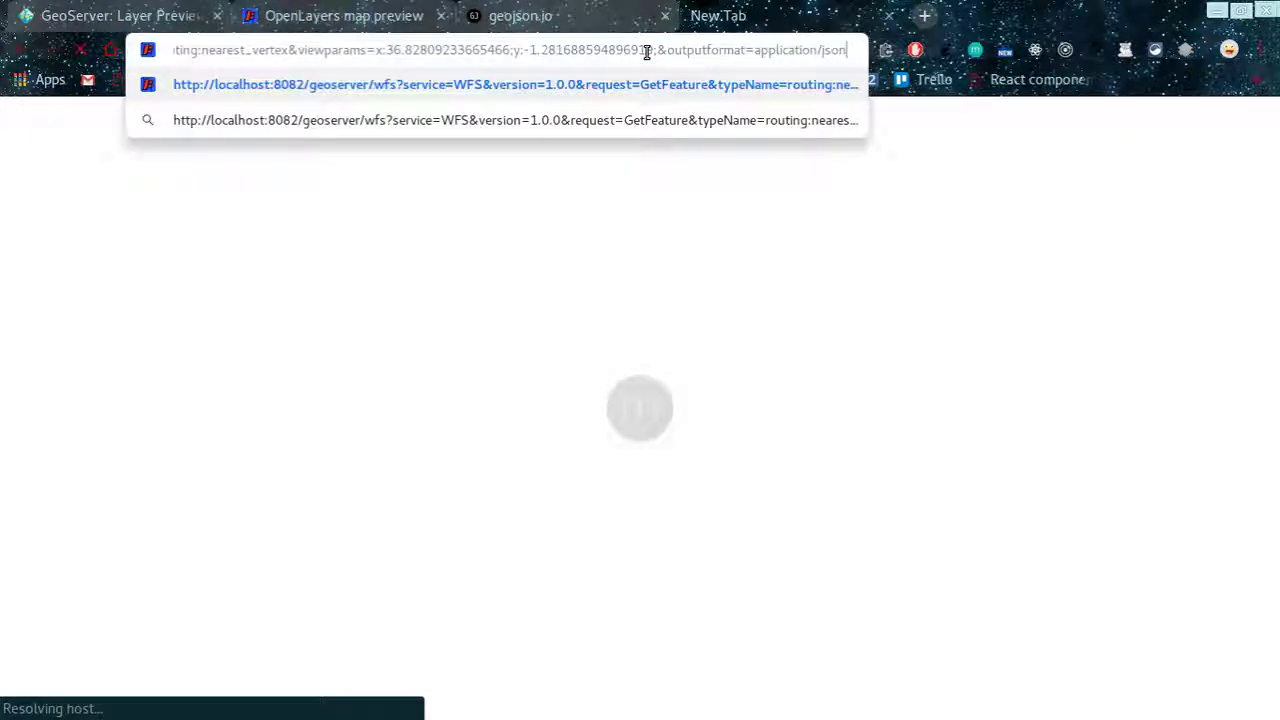
key(Return)
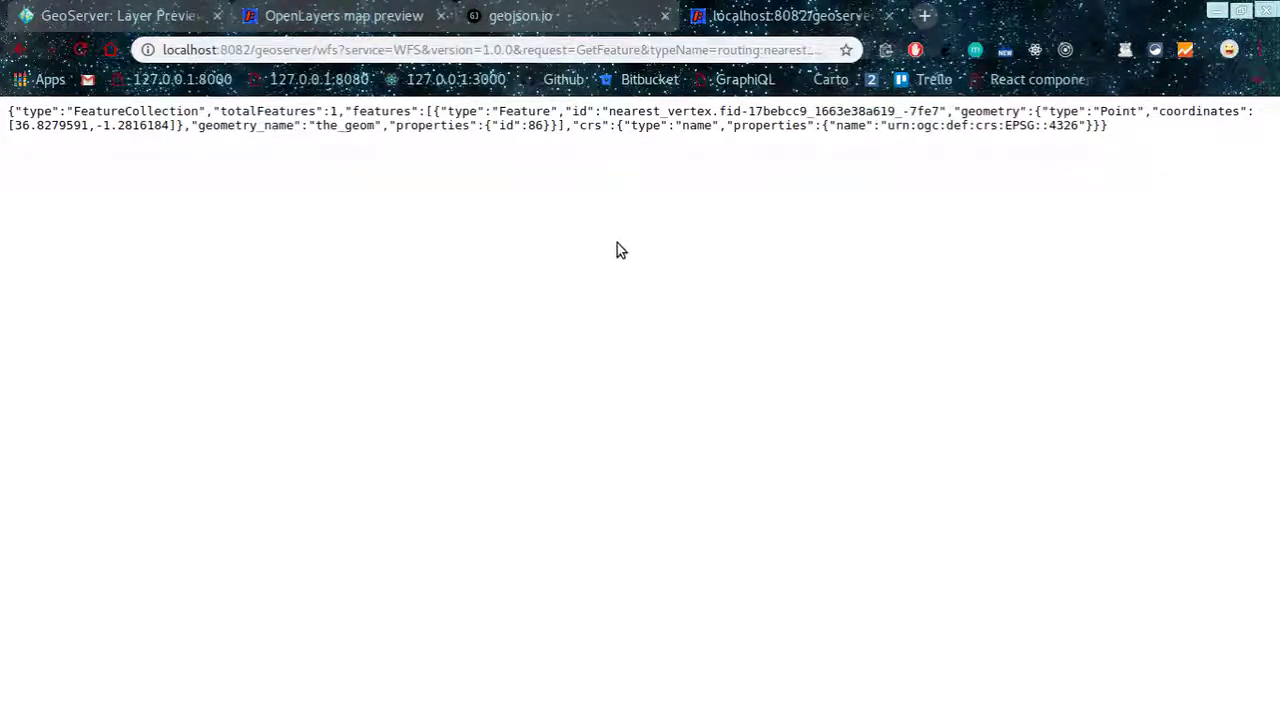
Check the URL's end and highlight the returned vertex coordinates 36.8279591, -1.2816184
click(712, 50)
click(742, 51)
key(Right)
key(Right)
key(Right)
key(Right)
key(Right)
key(Right)
key(Right)
key(Right)
key(Right)
key(Right)
key(Right)
key(Right)
key(Right)
key(Right)
key(Right)
key(Right)
key(Right)
key(Right)
key(Right)
key(Right)
key(Right)
key(Right)
key(Right)
key(Right)
key(Right)
key(Right)
key(Right)
key(Right)
key(Right)
key(Right)
key(Right)
key(Right)
key(Right)
key(Right)
key(Right)
key(Right)
key(Right)
key(Right)
key(Right)
key(Right)
key(Right)
key(Right)
key(Right)
key(Right)
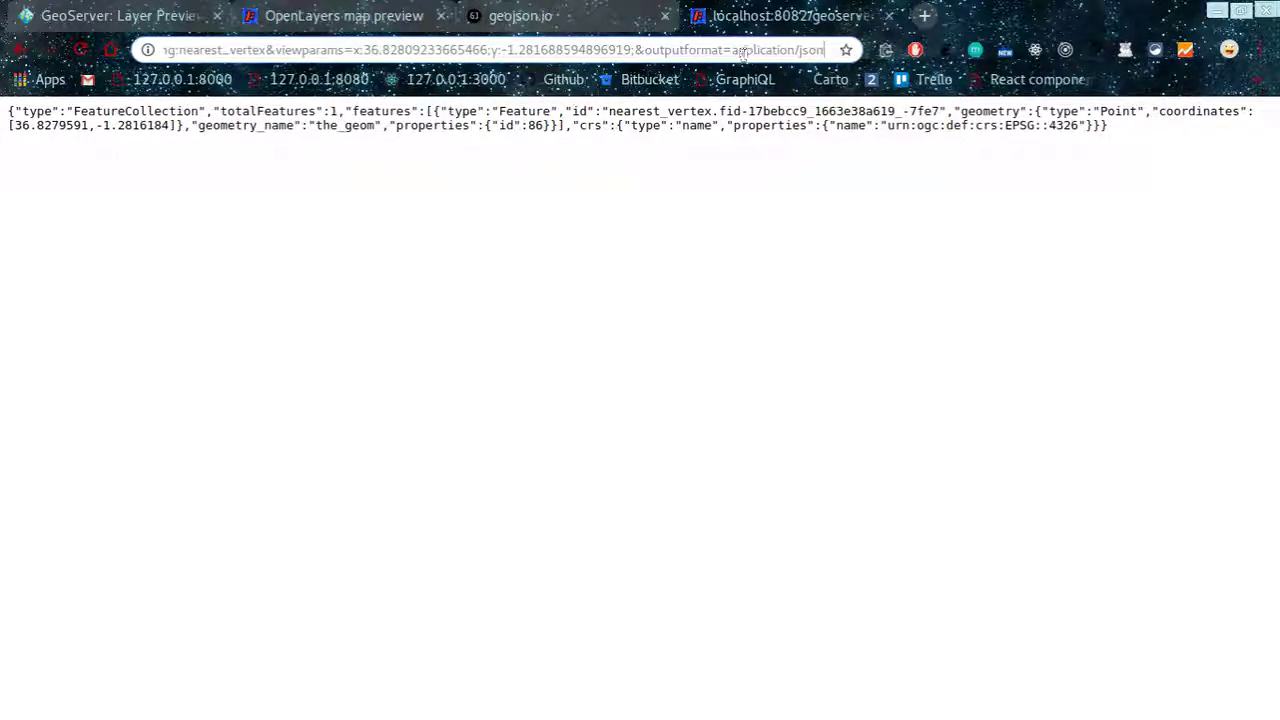
double_click(145, 126)
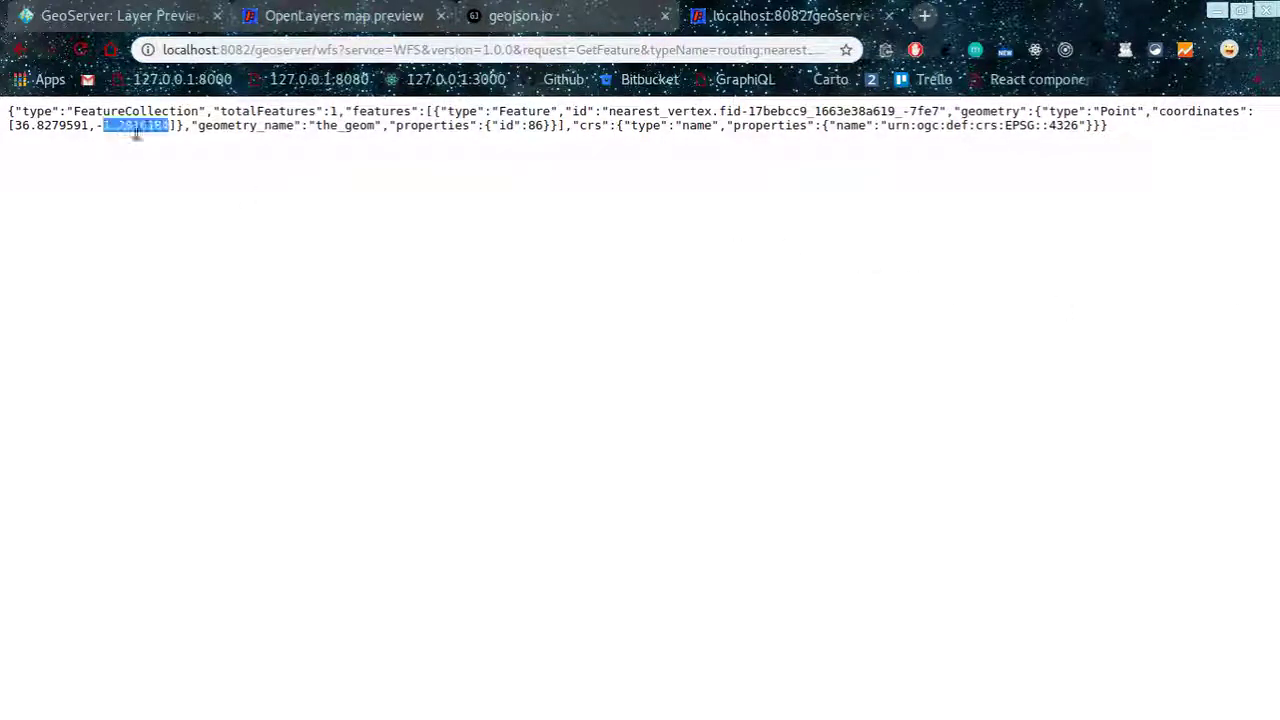
drag(89, 126, 14, 126)
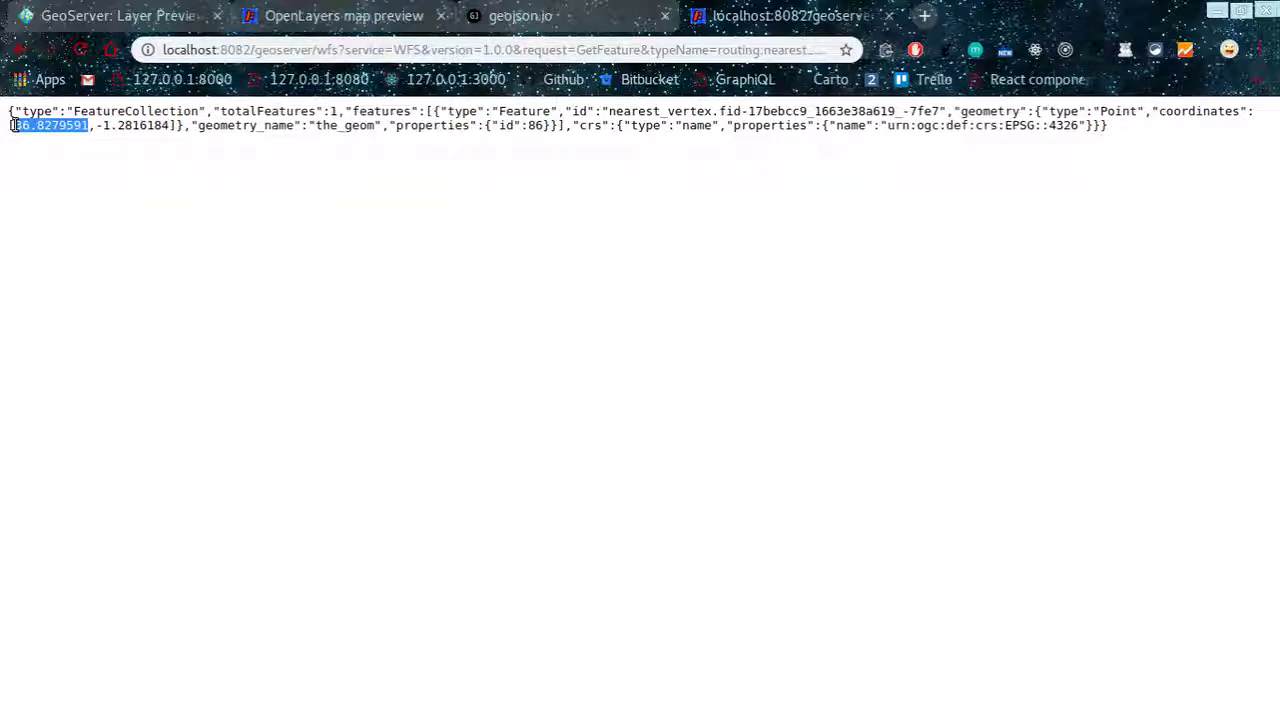
Duplicate the existing point Feature object in the geojson.io JSON editor
click(518, 16)
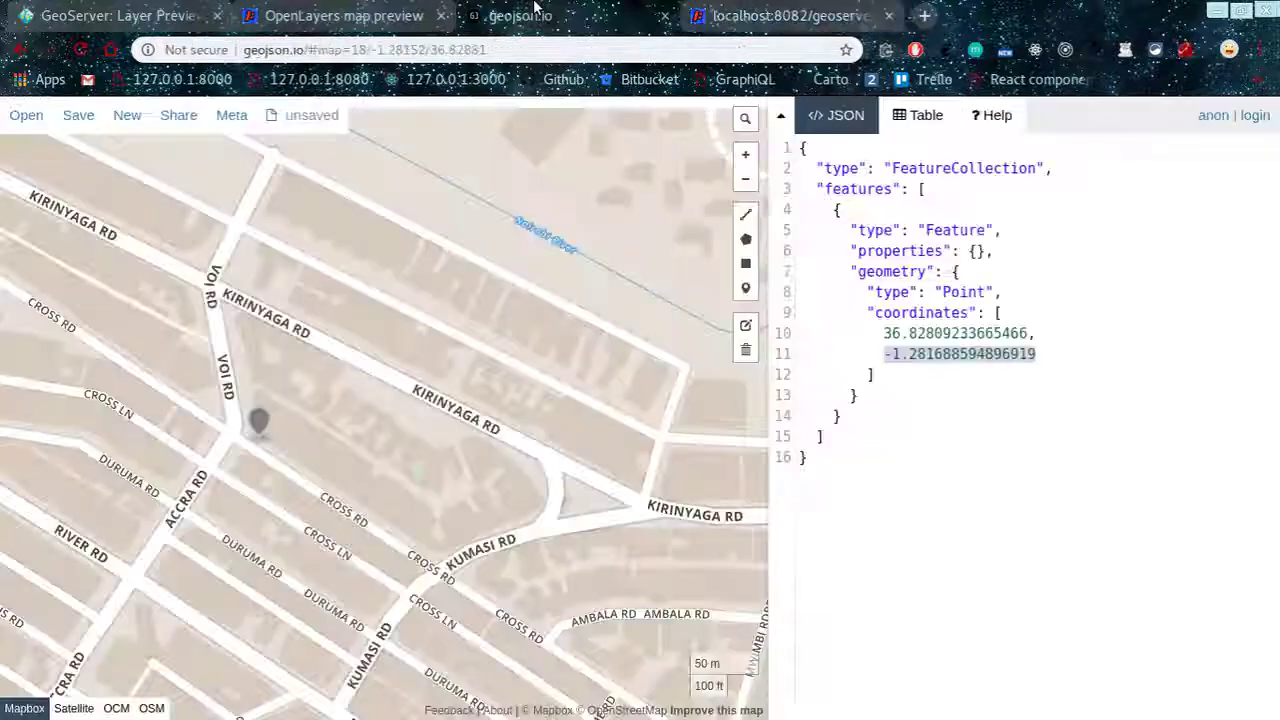
drag(850, 416, 838, 211)
key(ctrl+c)
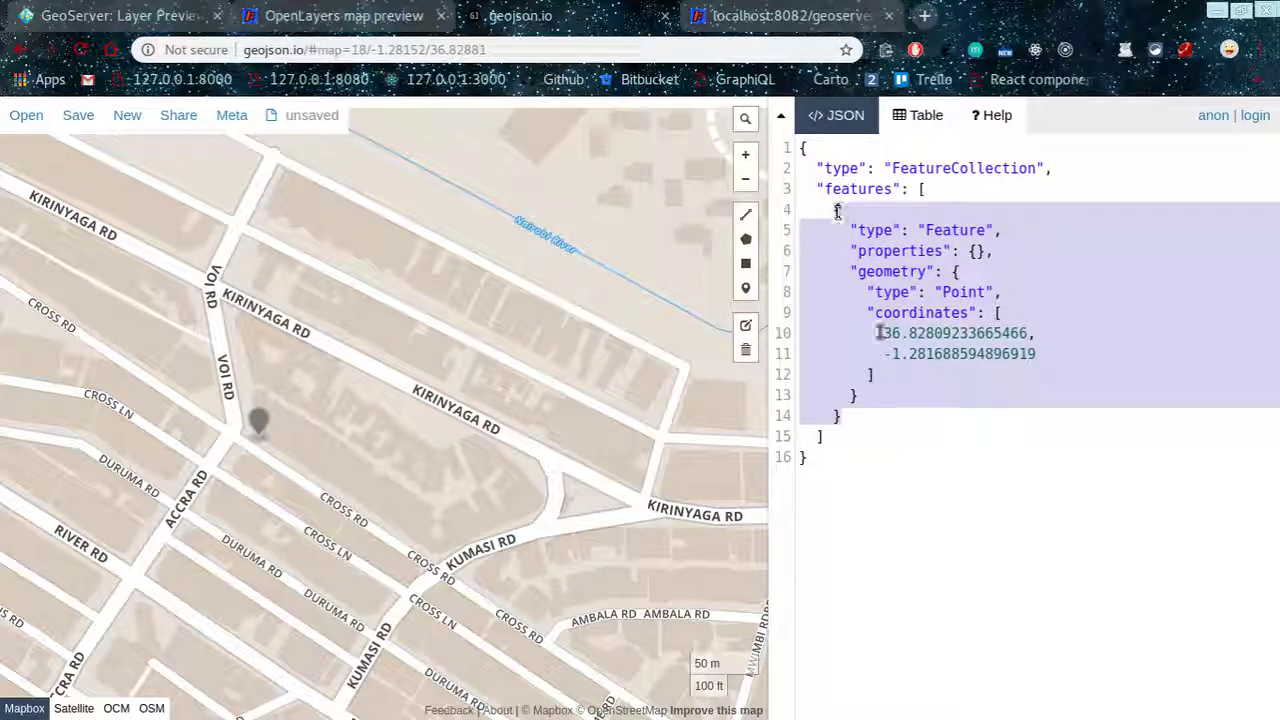
click(860, 418)
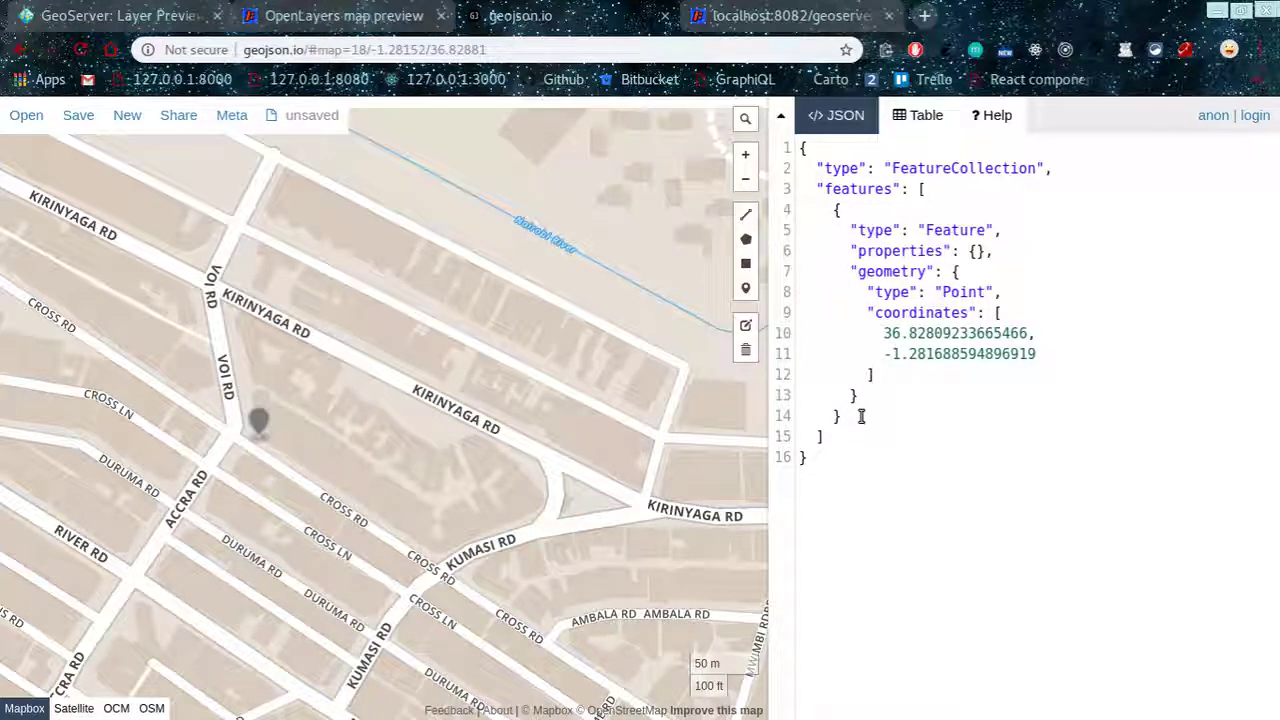
key(Return)
key(ctrl+v)
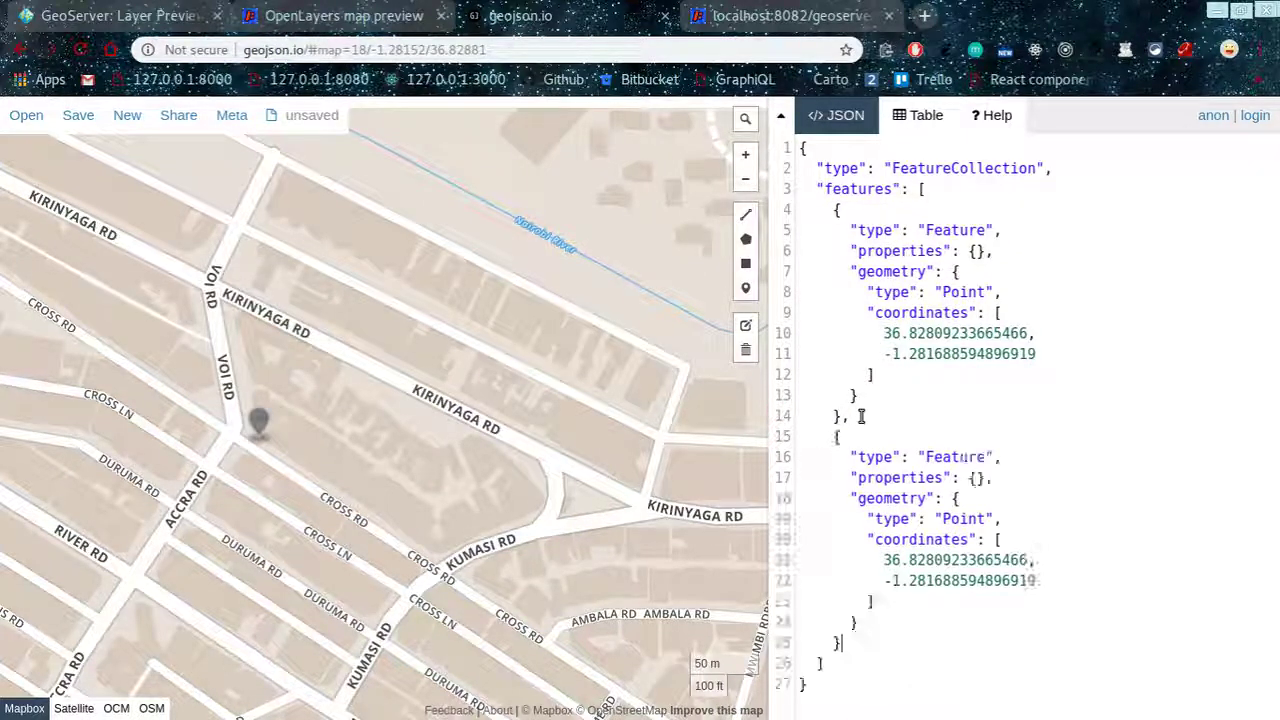
Replace the copy's coordinates with the GeoServer vertex 36.8279591,-1.2816184 and zoom in
drag(1080, 585, 867, 558)
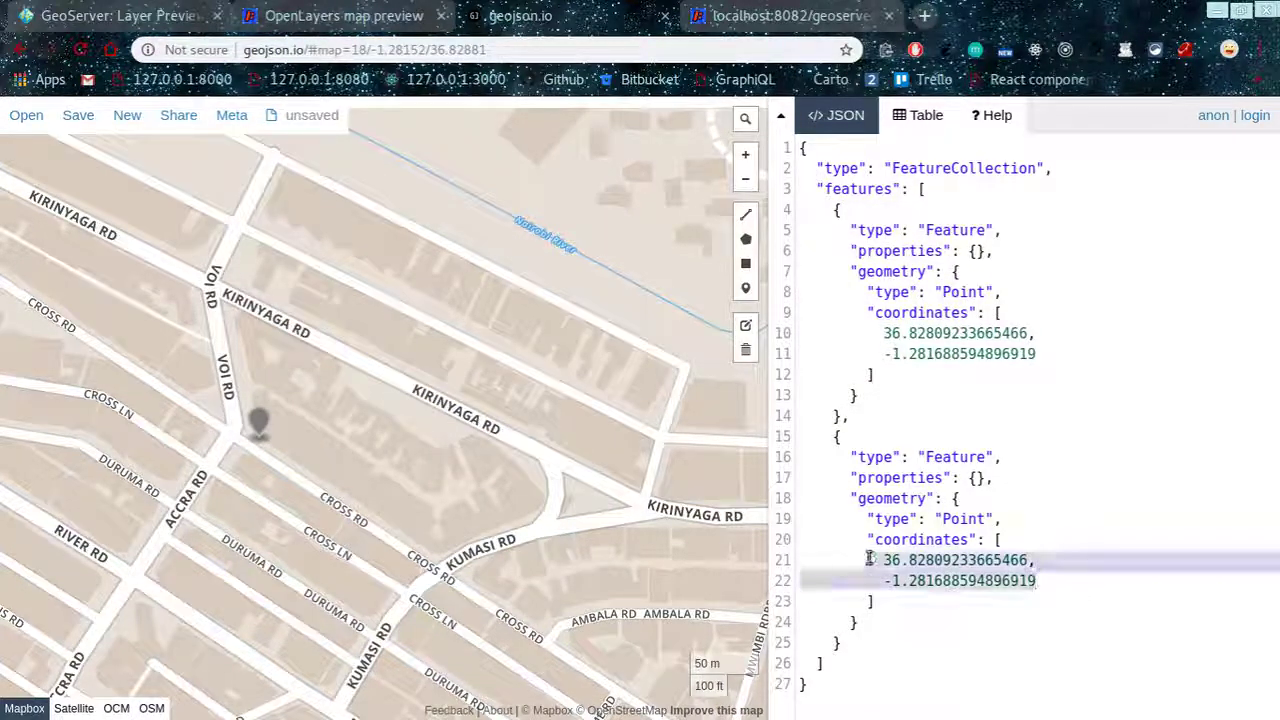
key(BackSpace)
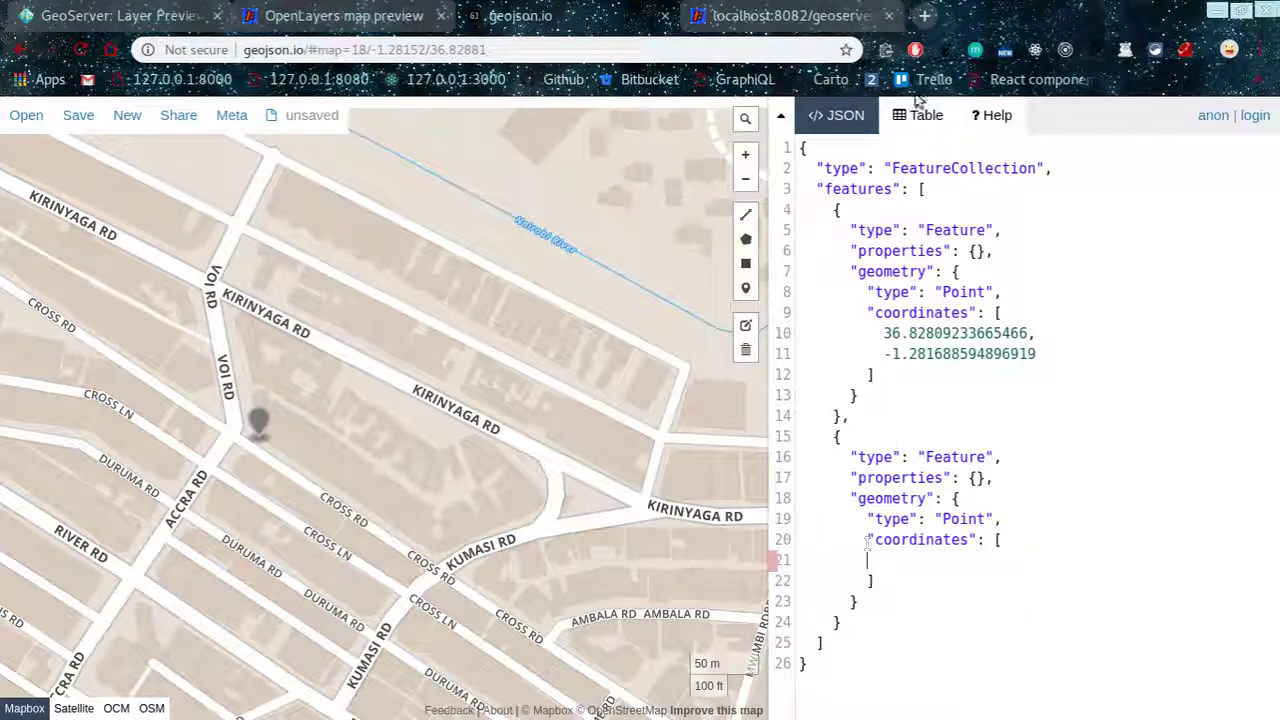
click(790, 15)
drag(174, 125, 16, 125)
key(ctrl+c)
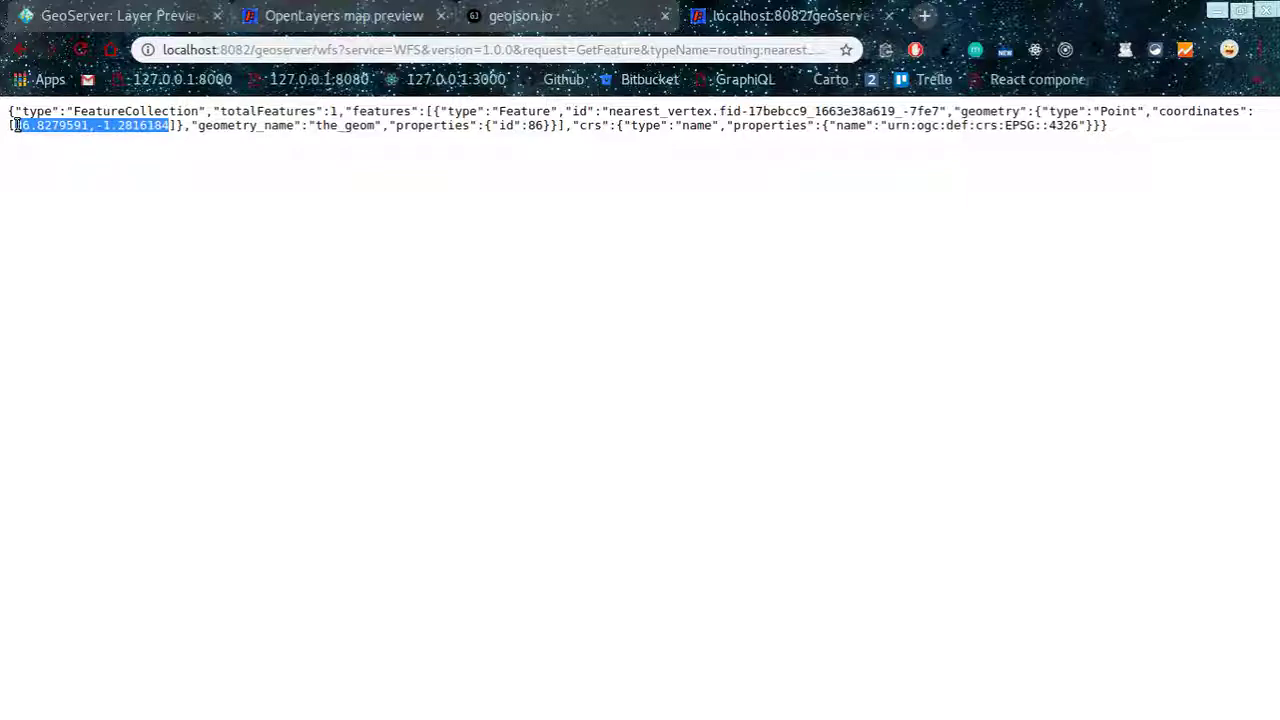
click(515, 15)
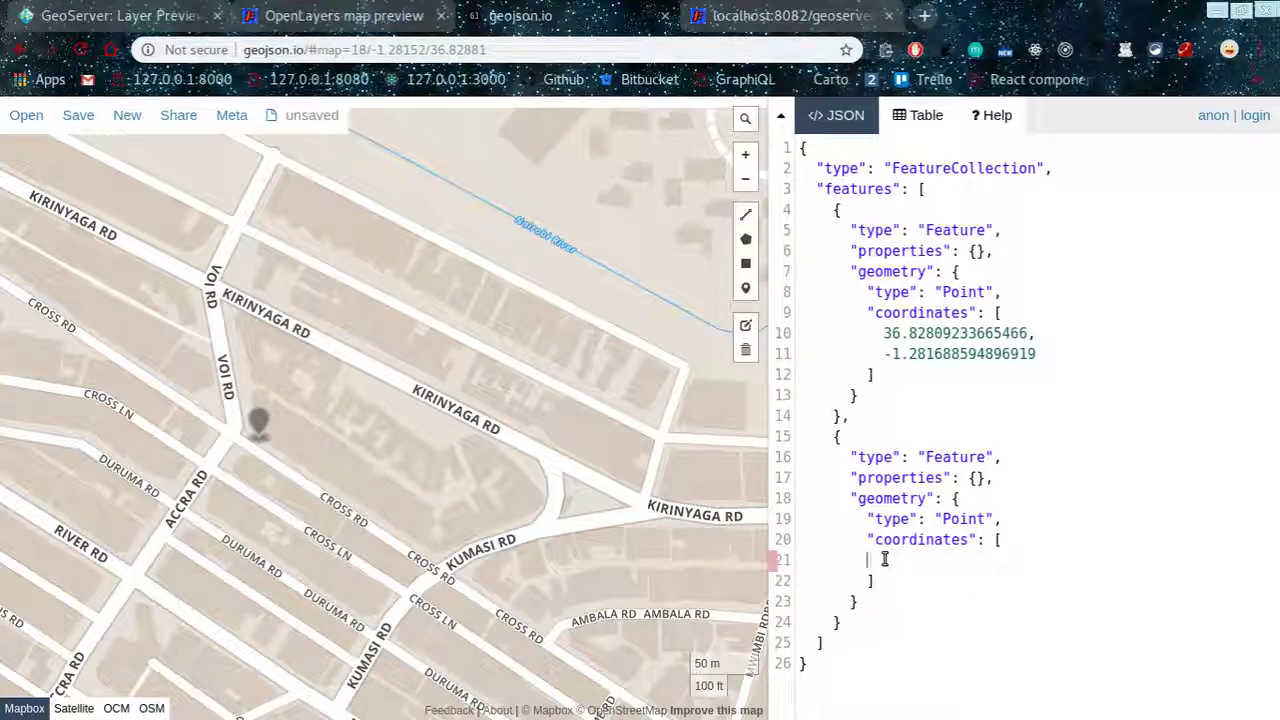
key(ctrl+v)
scroll(200, 455, up, 2)
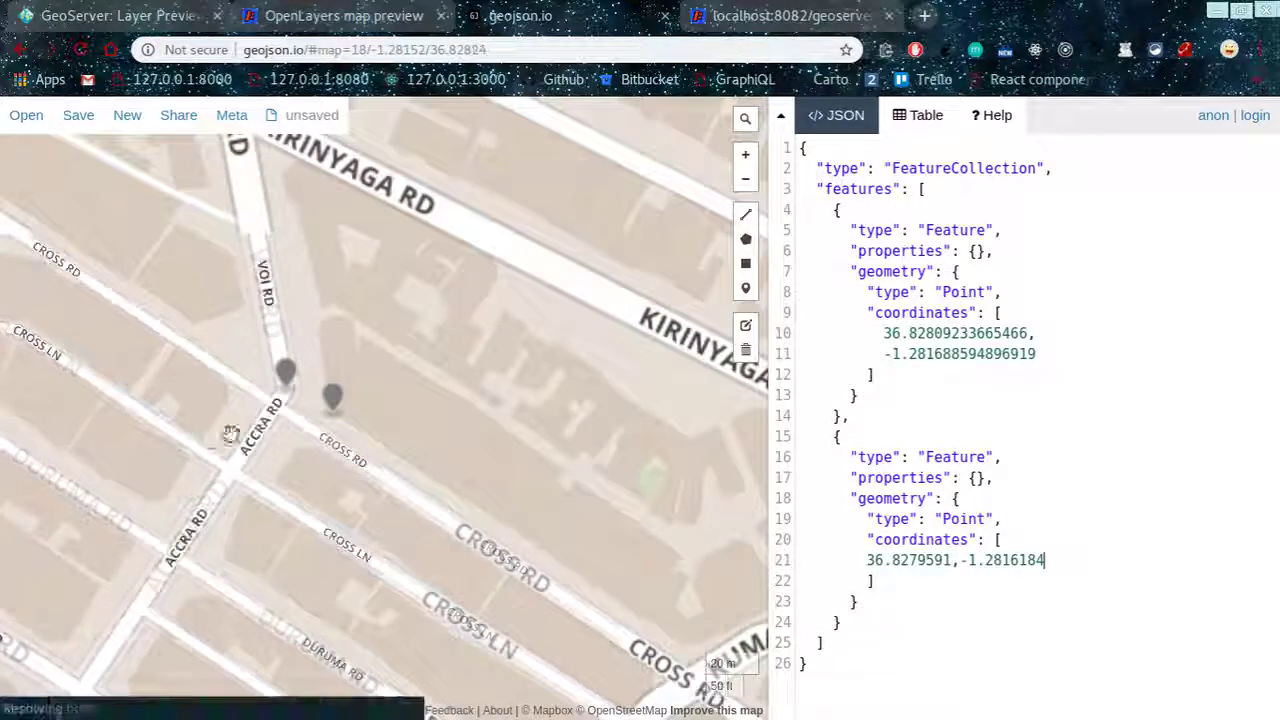
click(340, 403)
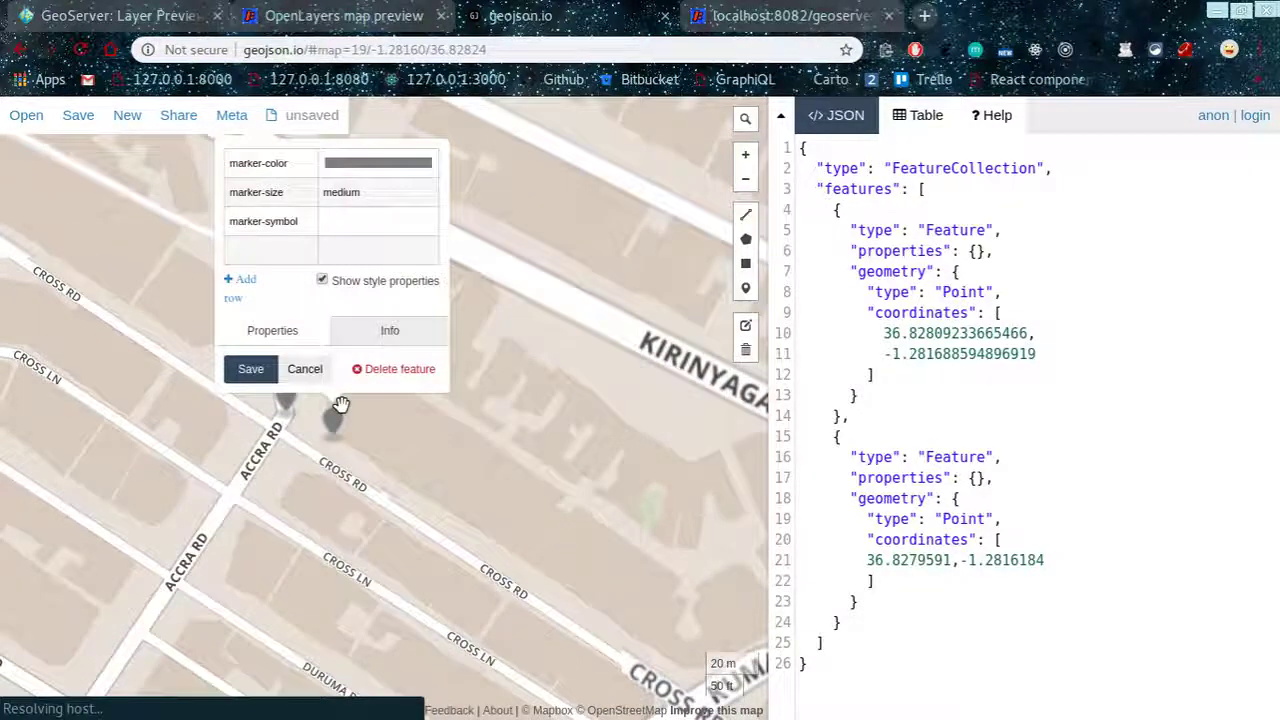
click(386, 452)
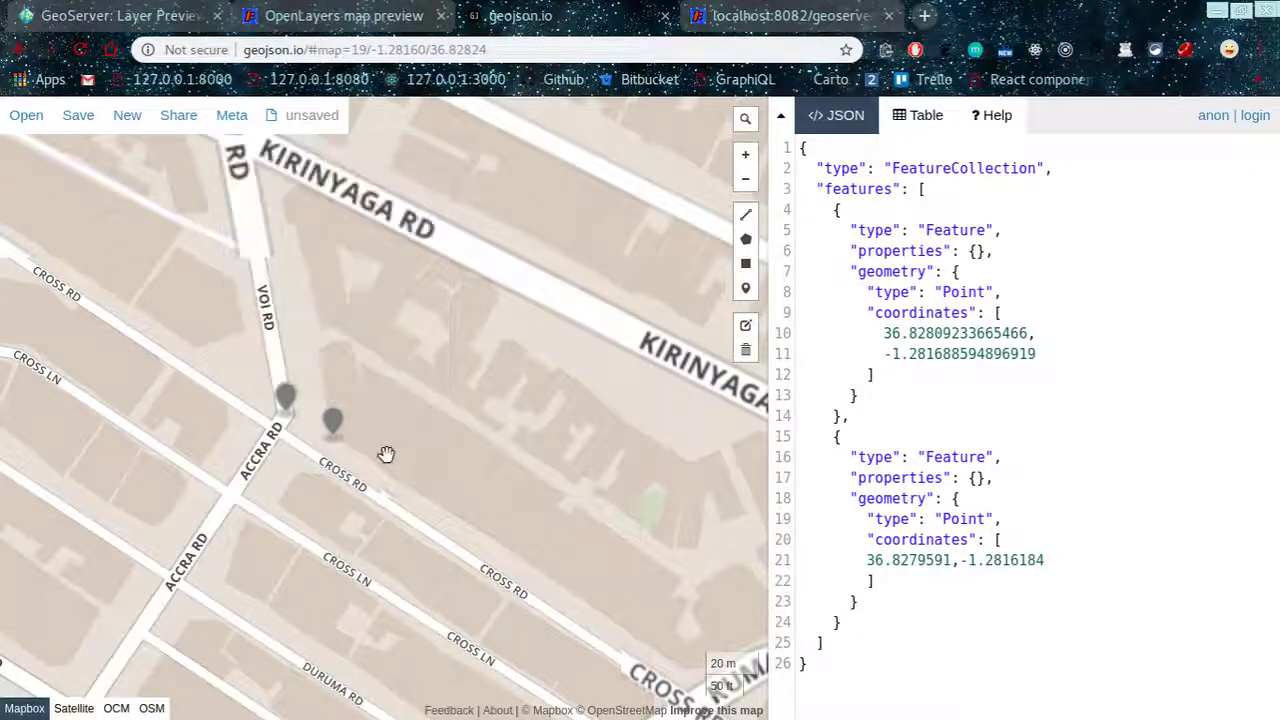
click(286, 396)
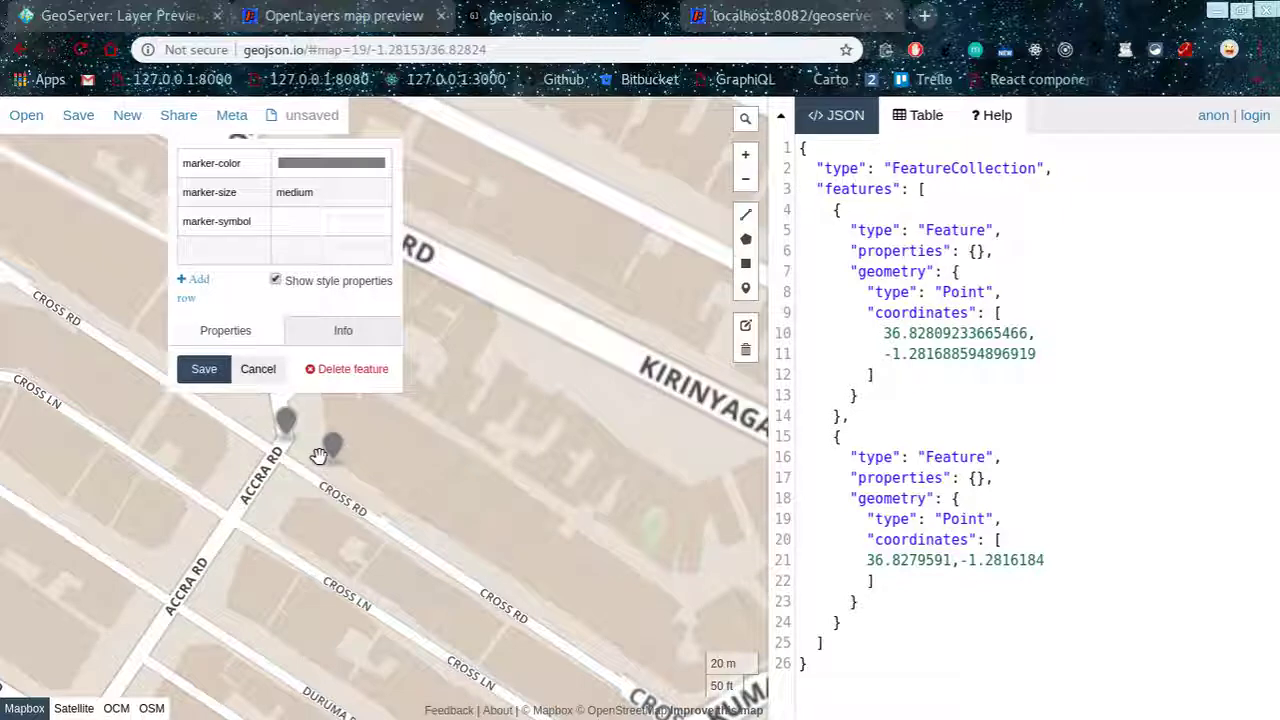
click(395, 482)
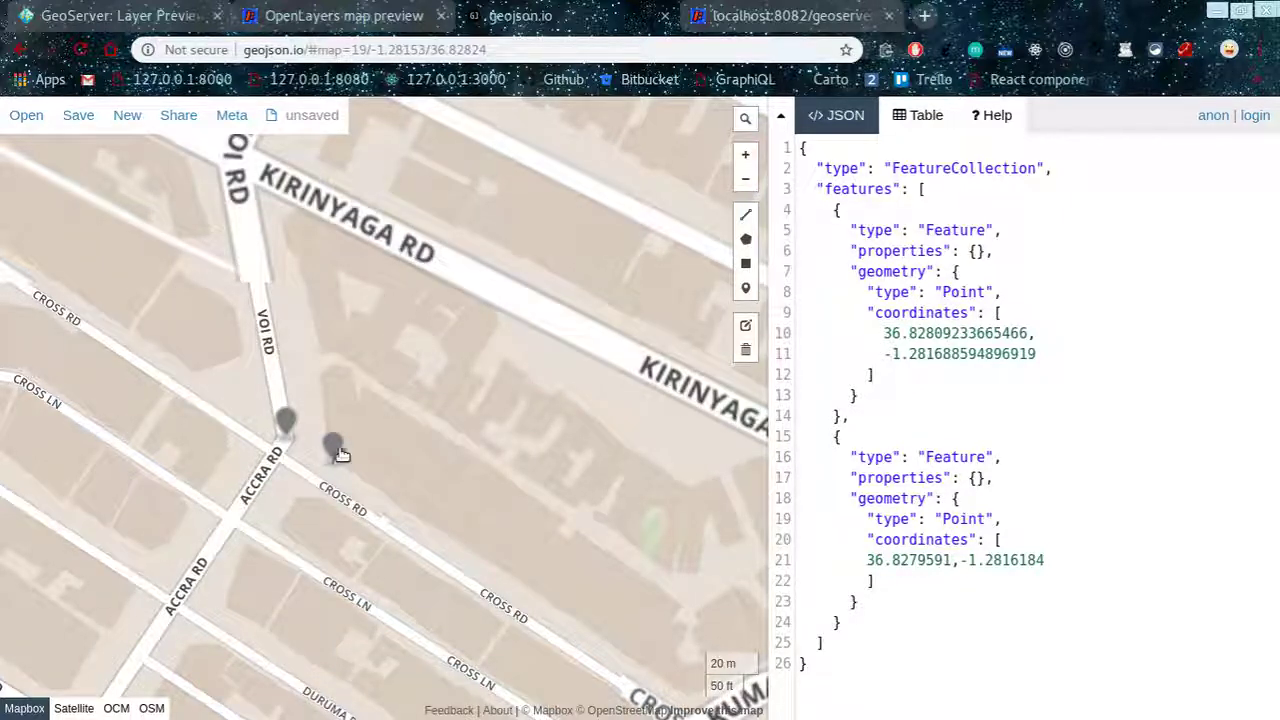
drag(394, 491, 250, 398)
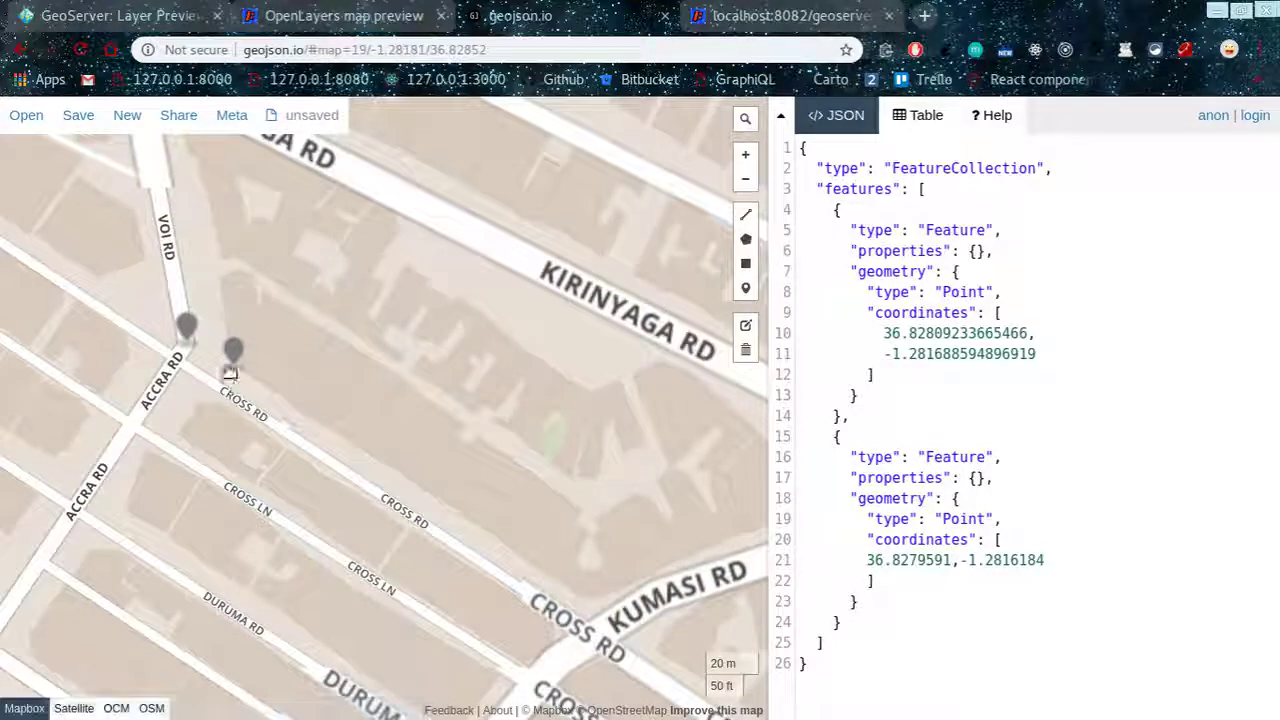
click(233, 354)
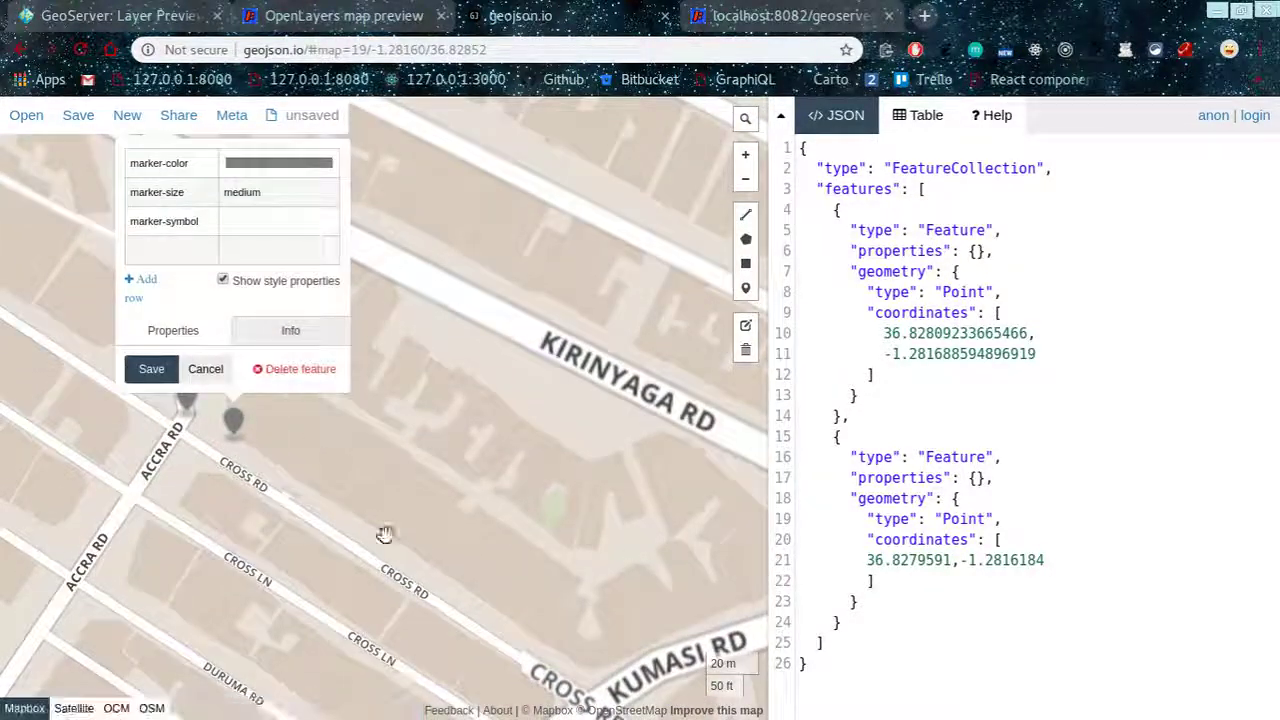
drag(418, 555, 253, 362)
click(523, 503)
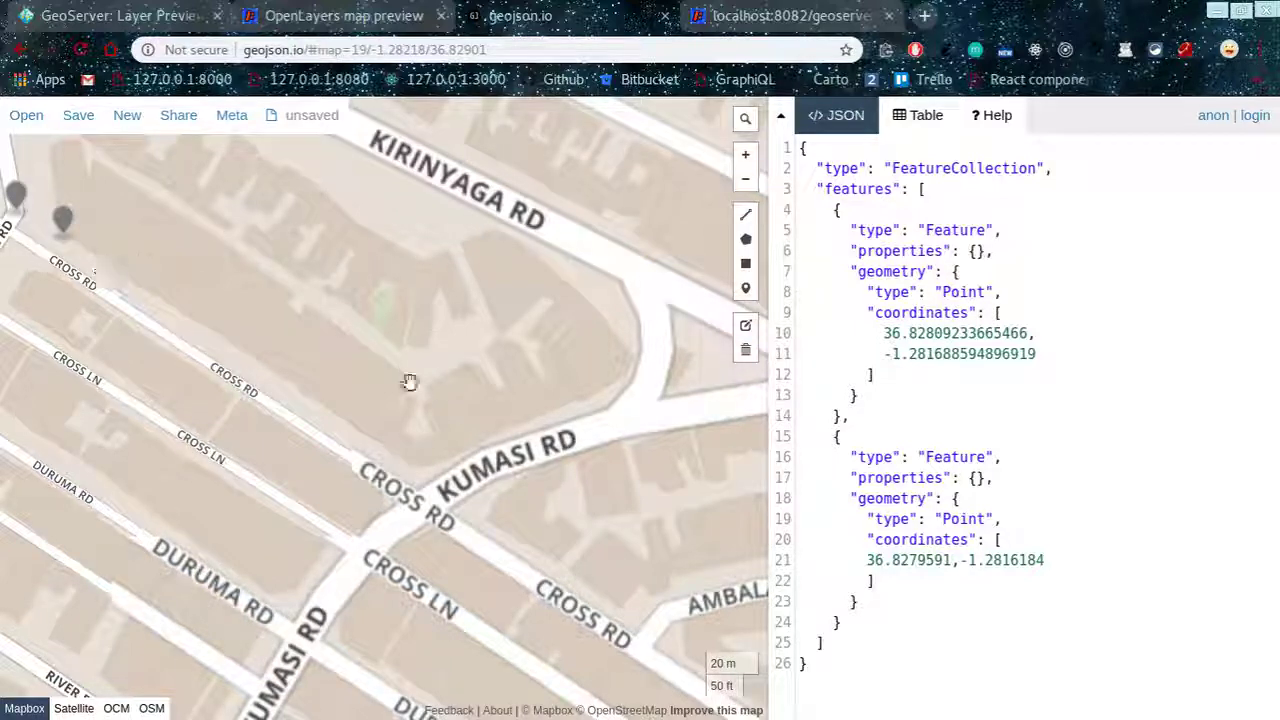
drag(510, 530, 583, 549)
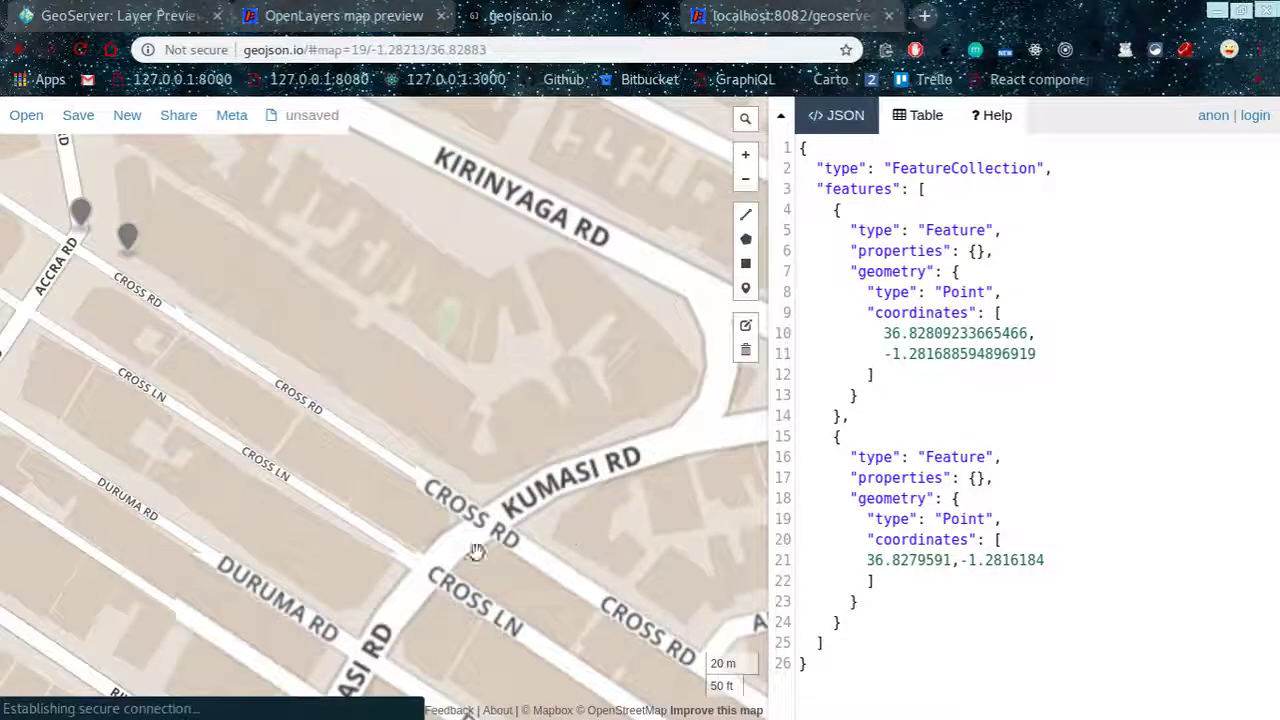
click(127, 236)
click(184, 499)
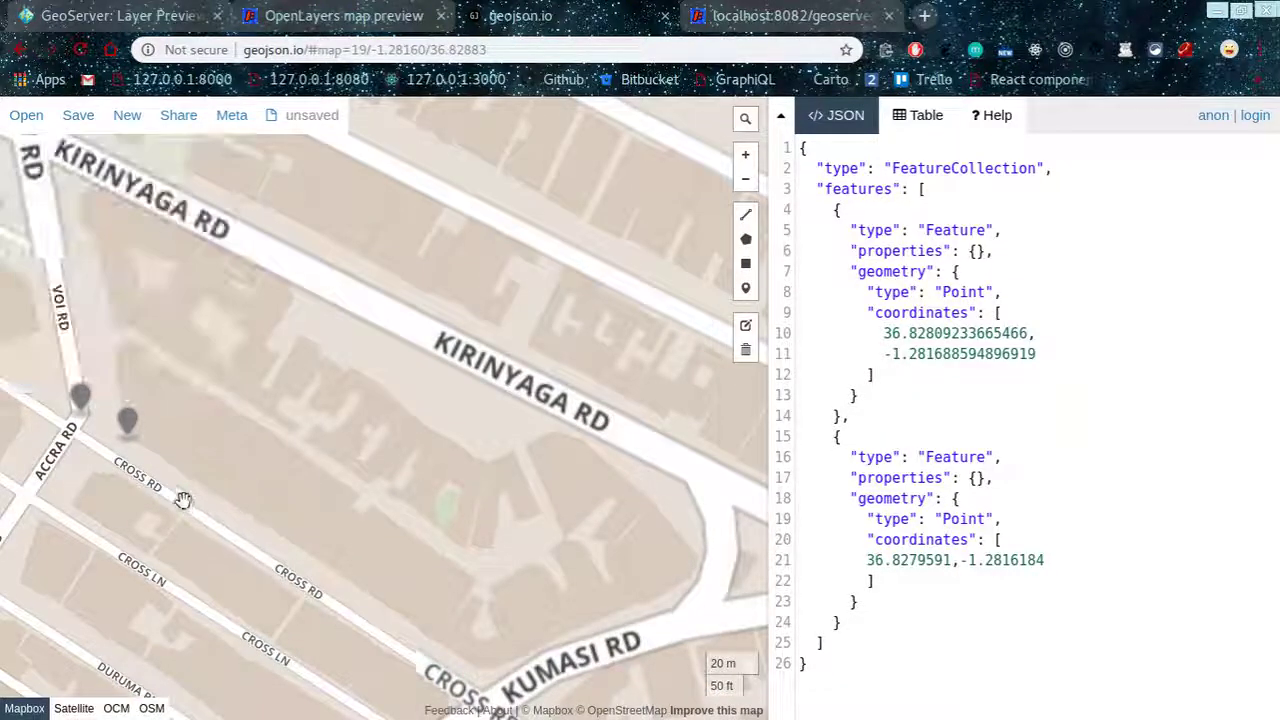
click(80, 400)
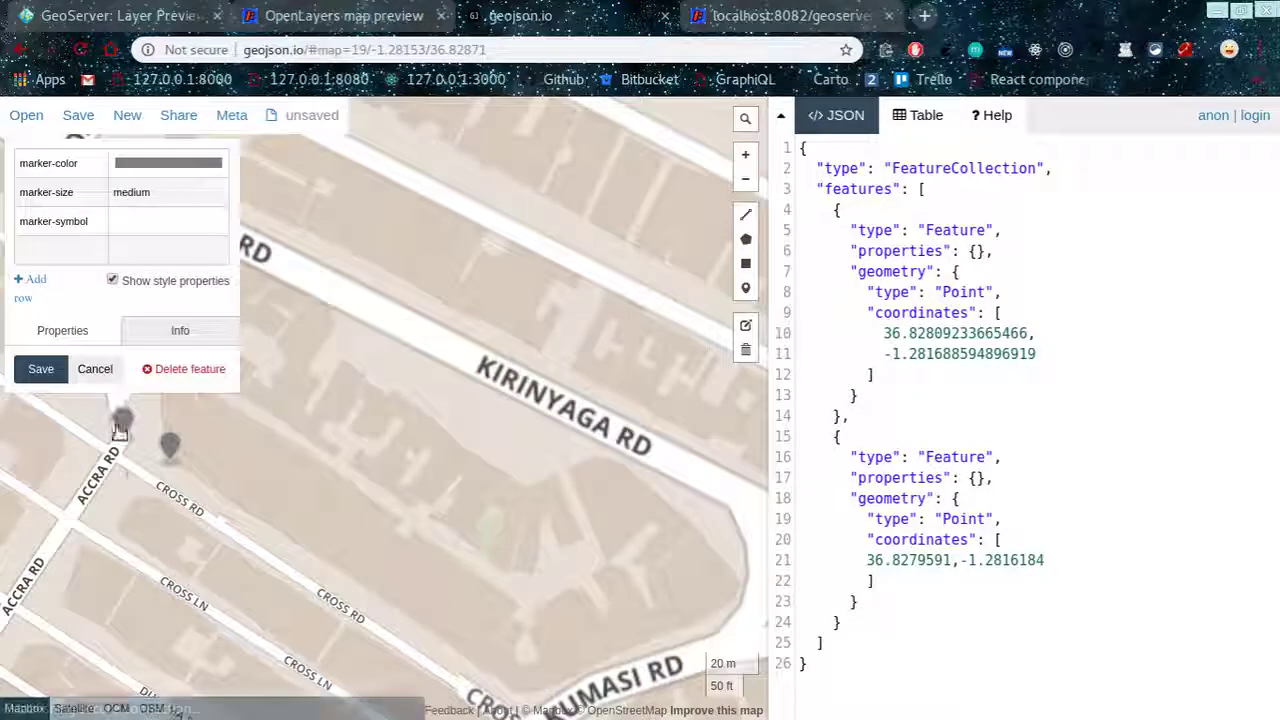
click(121, 430)
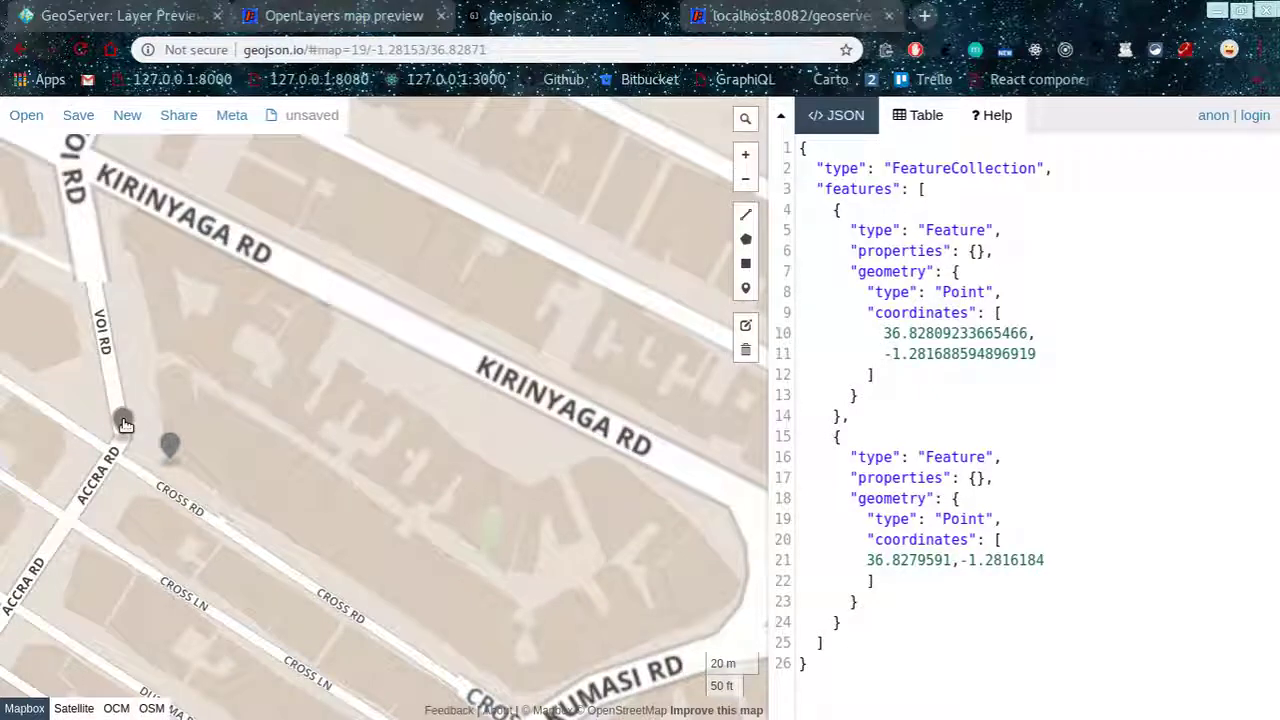
Pan and zoom the geojson.io map out to level 17 around the two markers
drag(346, 603, 262, 378)
drag(455, 463, 360, 383)
scroll(360, 383, down, 2)
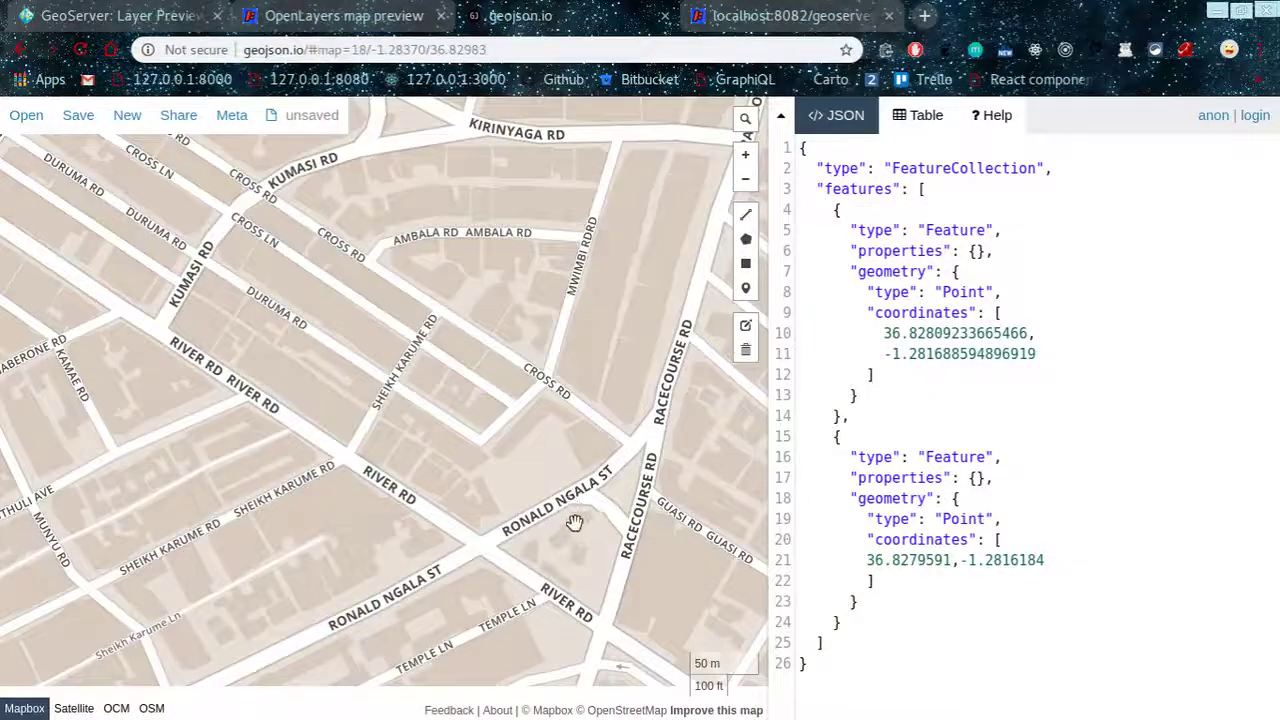
scroll(574, 518, down, 1)
drag(633, 632, 618, 702)
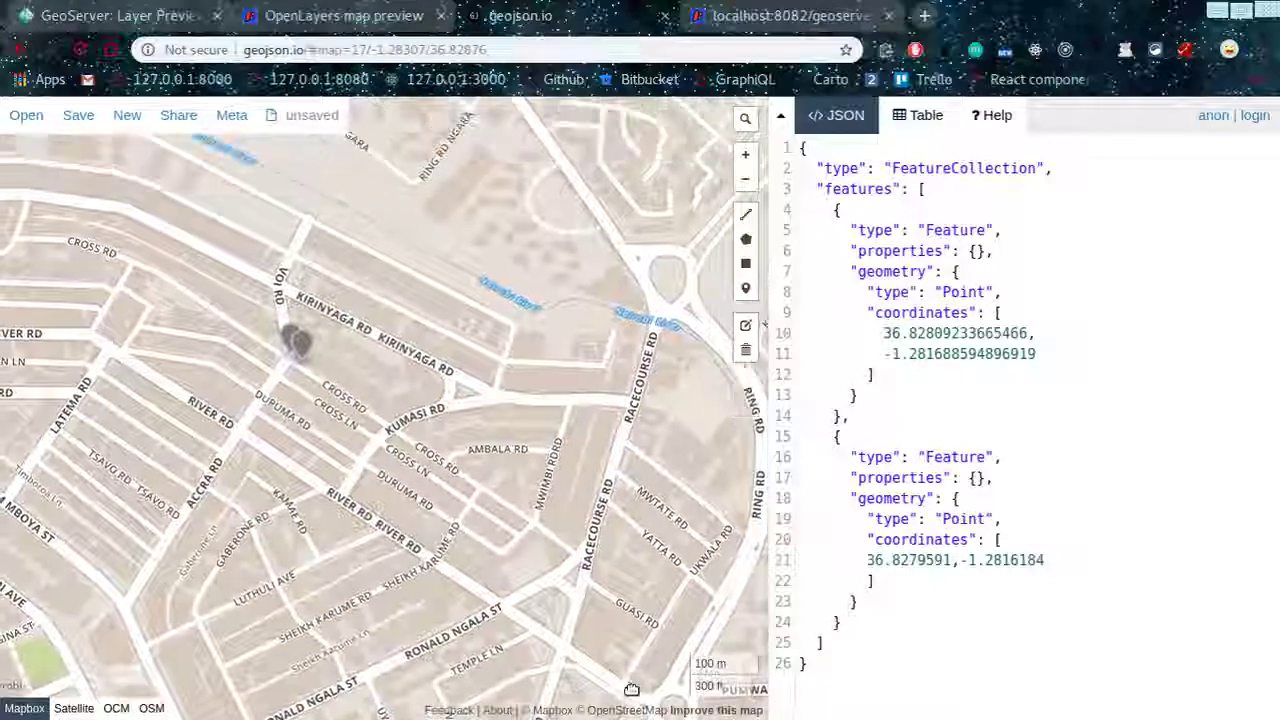
drag(510, 582, 465, 557)
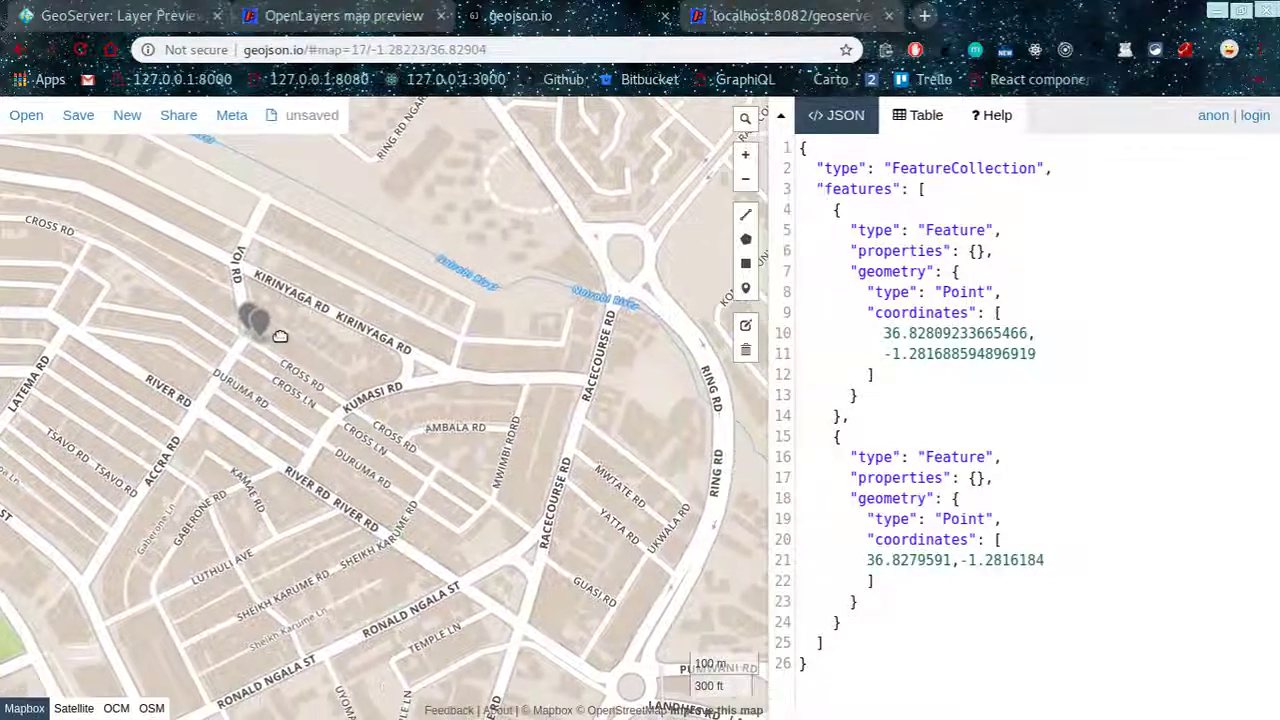
drag(402, 482, 368, 390)
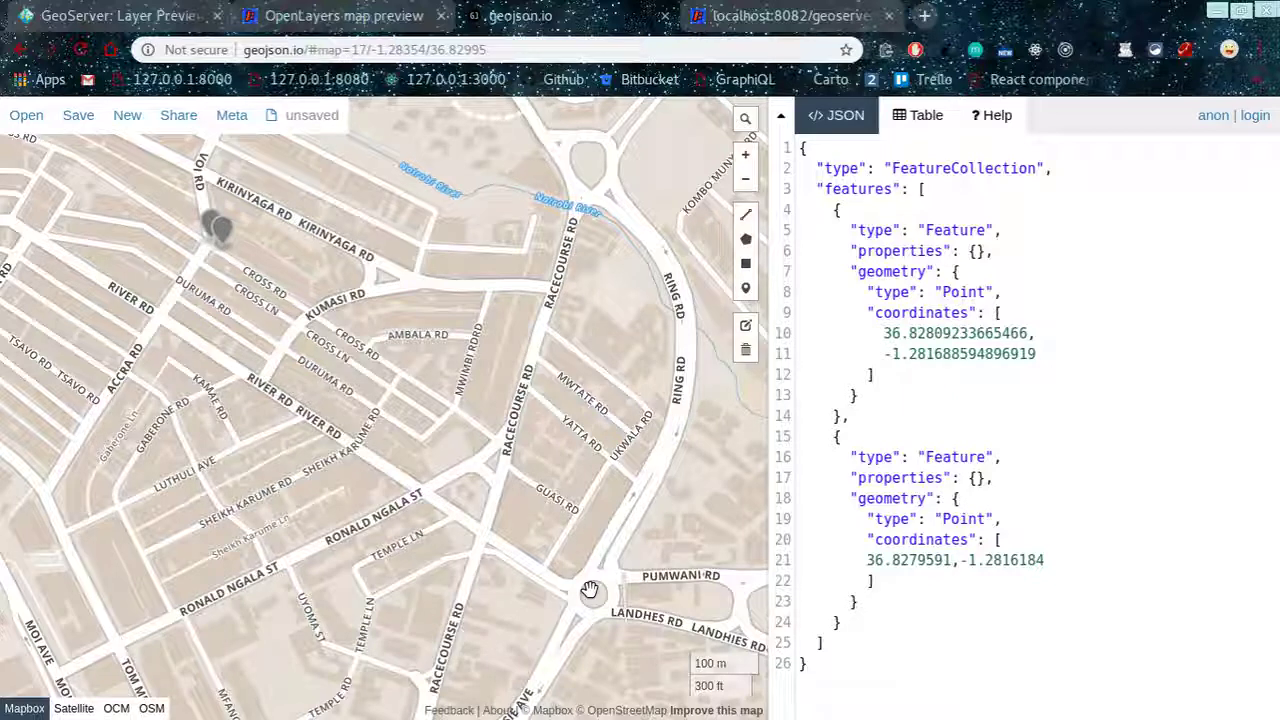
mouse_move(771, 700)
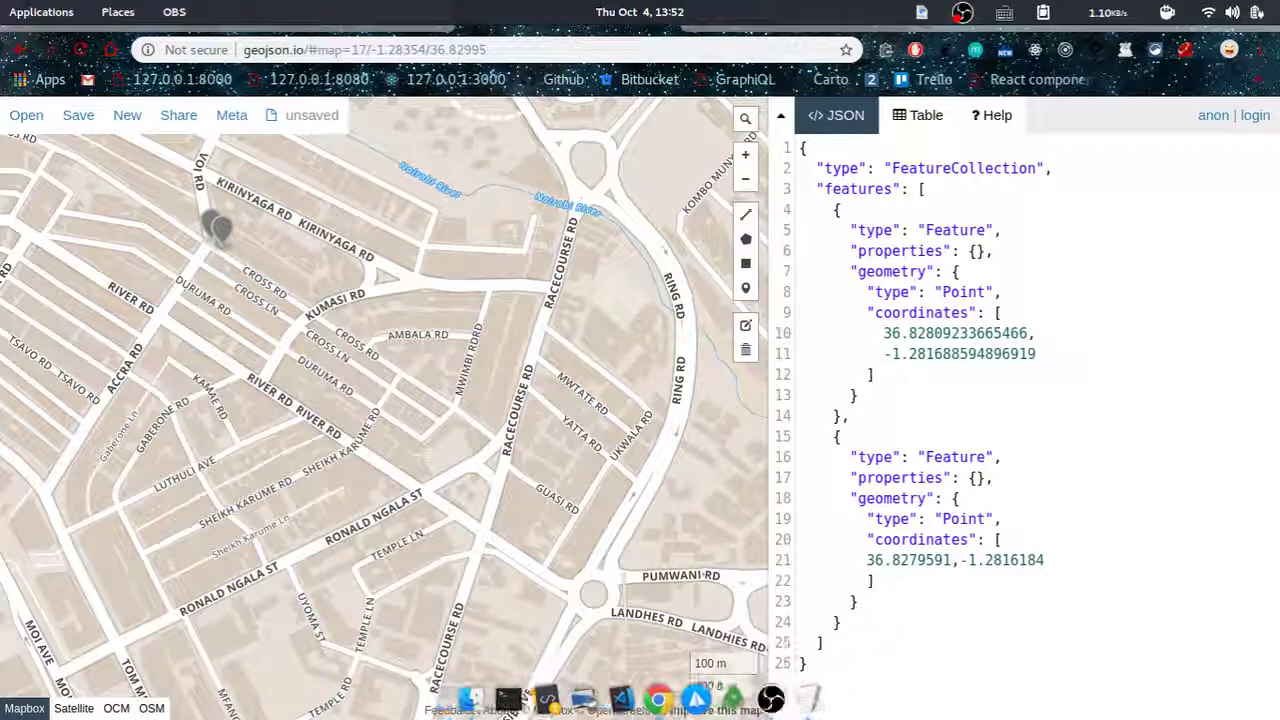